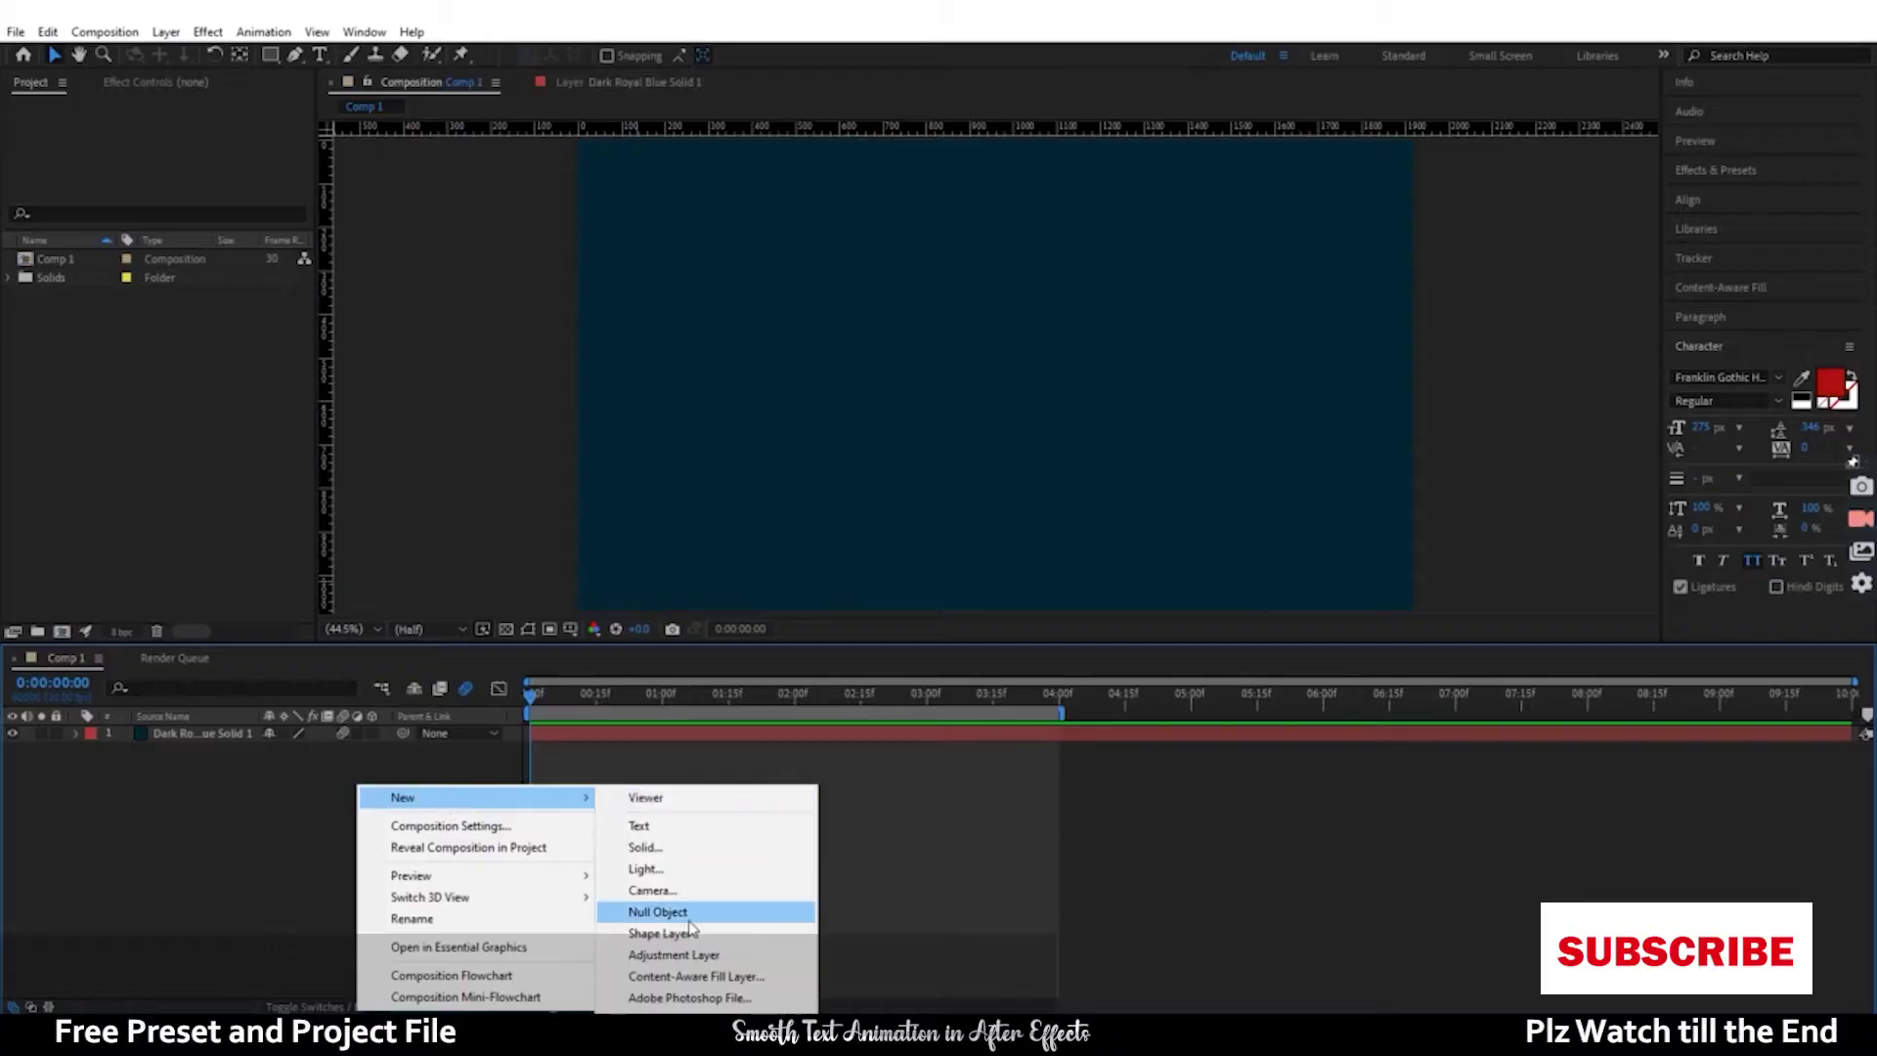
- Create a new text layer above the blue solid and type PRAZOLFX
{"action": "left_click", "coordinate": [684, 831]}
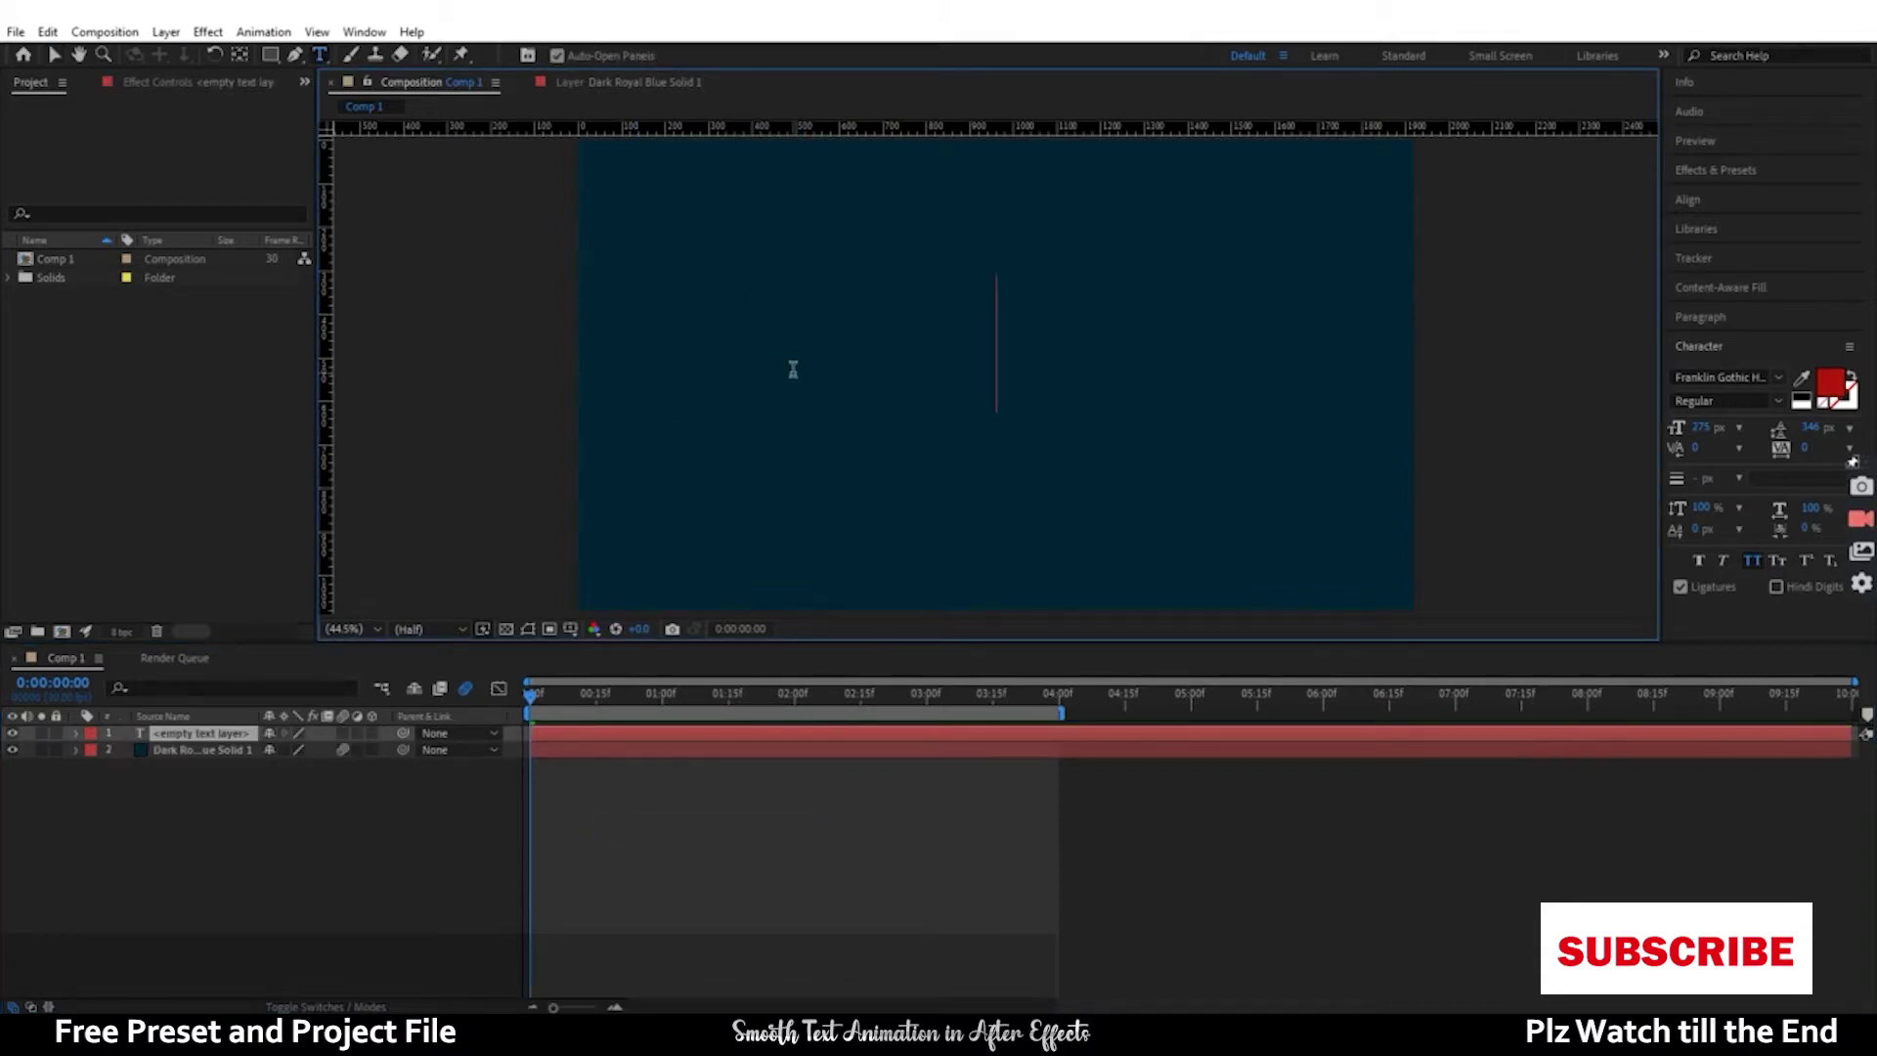
{"action": "type", "text": "PRAZOL"}
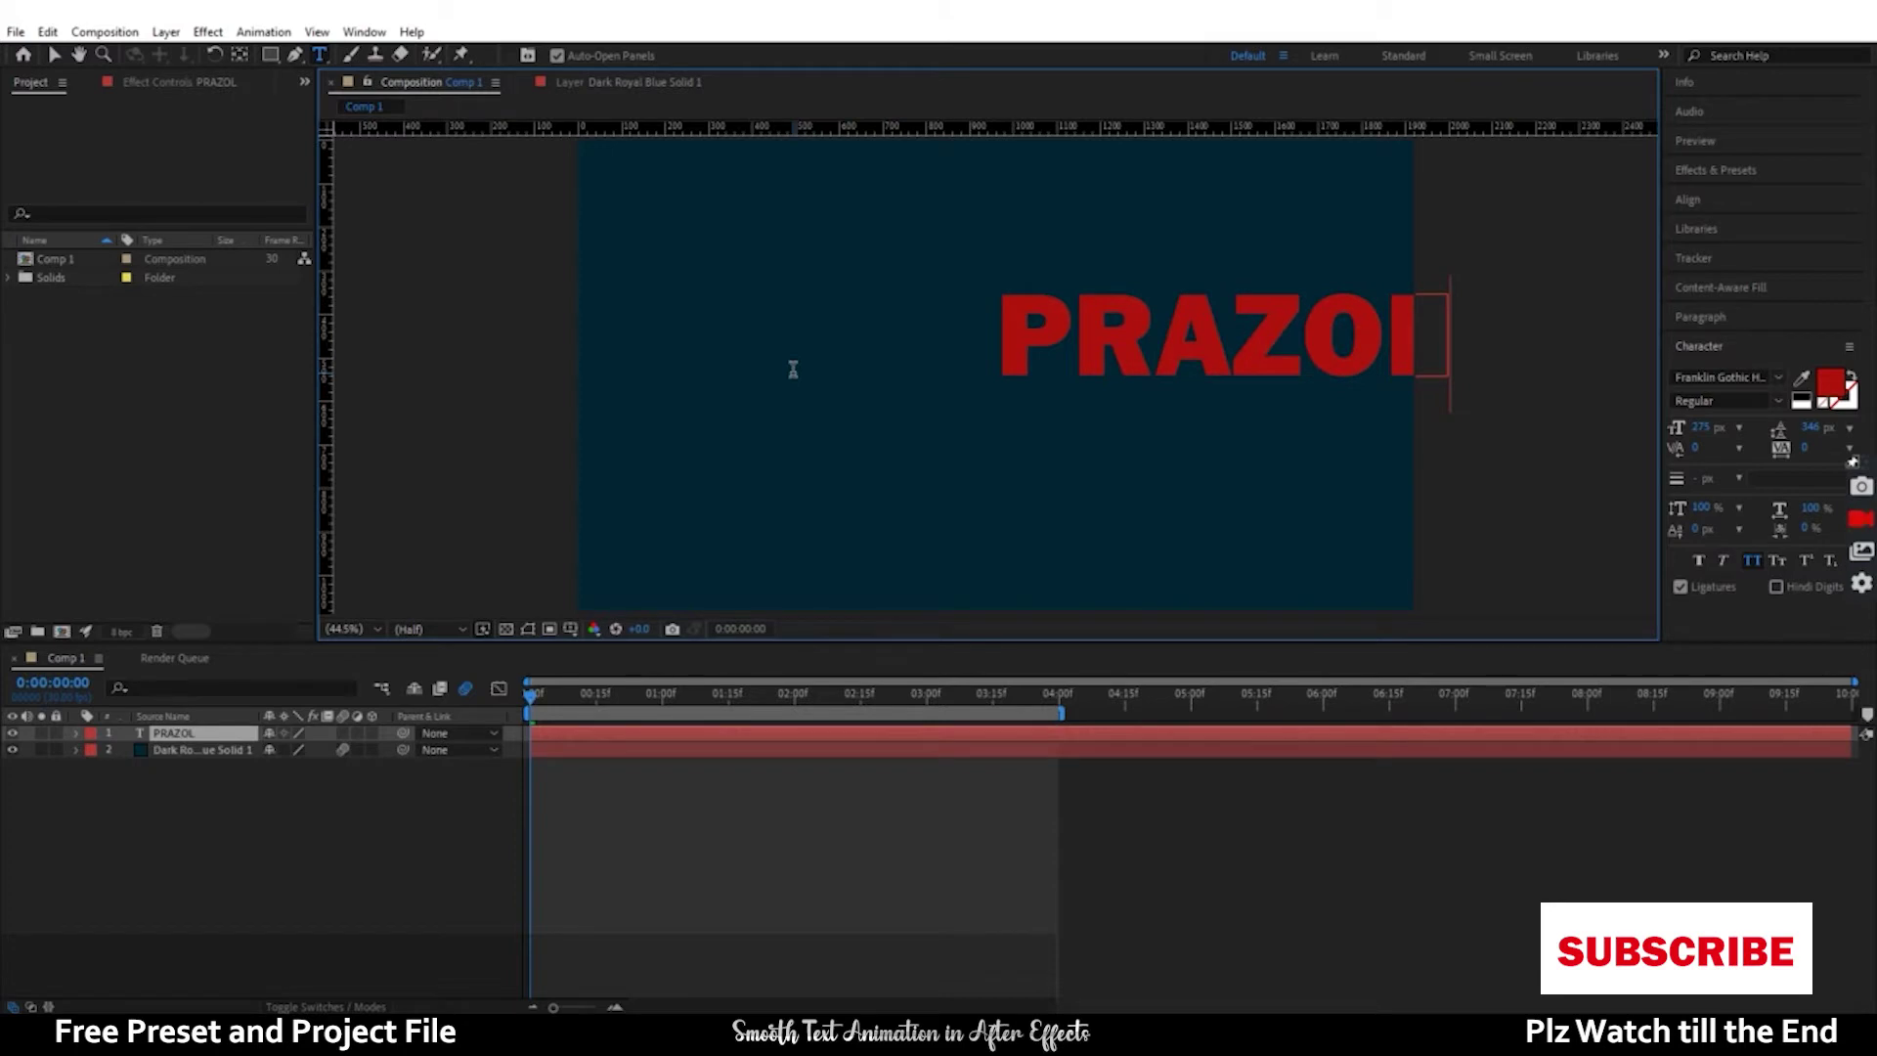
{"action": "type", "text": "FX"}
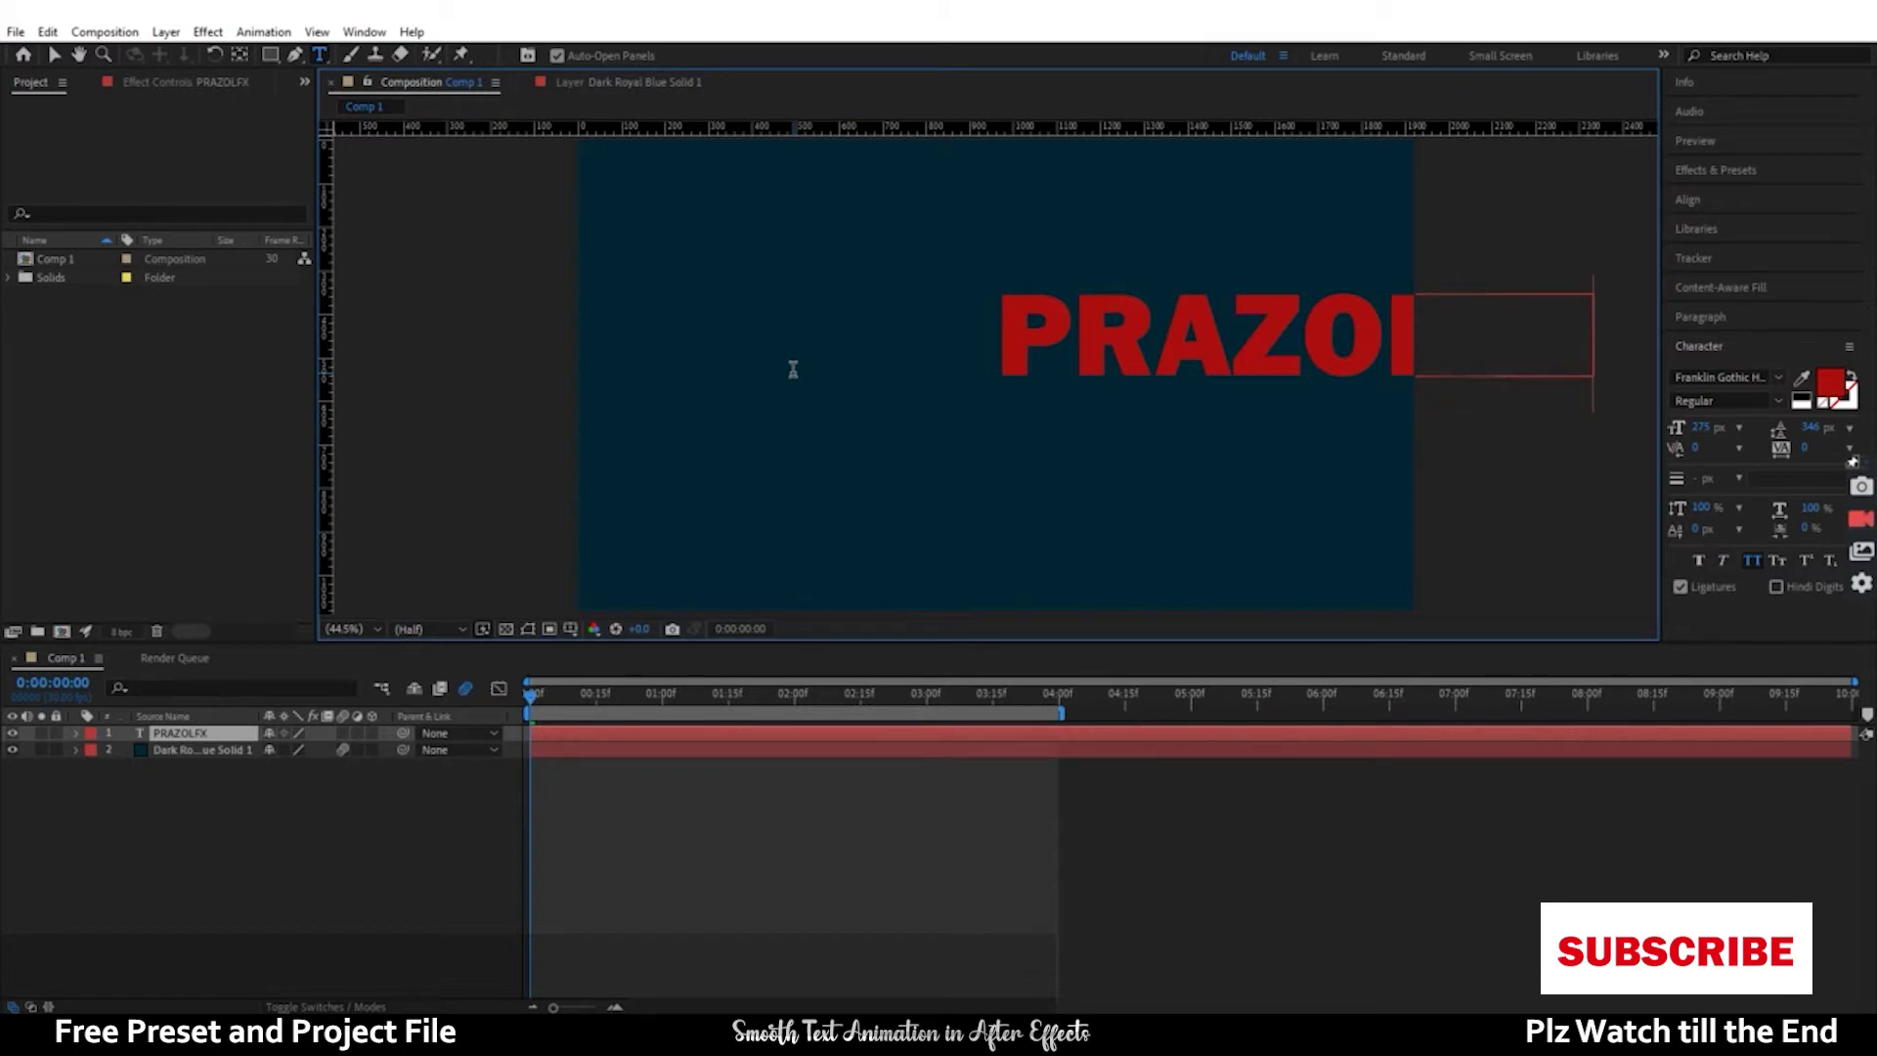
- Centre the PRAZOLFX text layer vertically and horizontally in the composition
{"action": "left_click", "coordinate": [54, 53]}
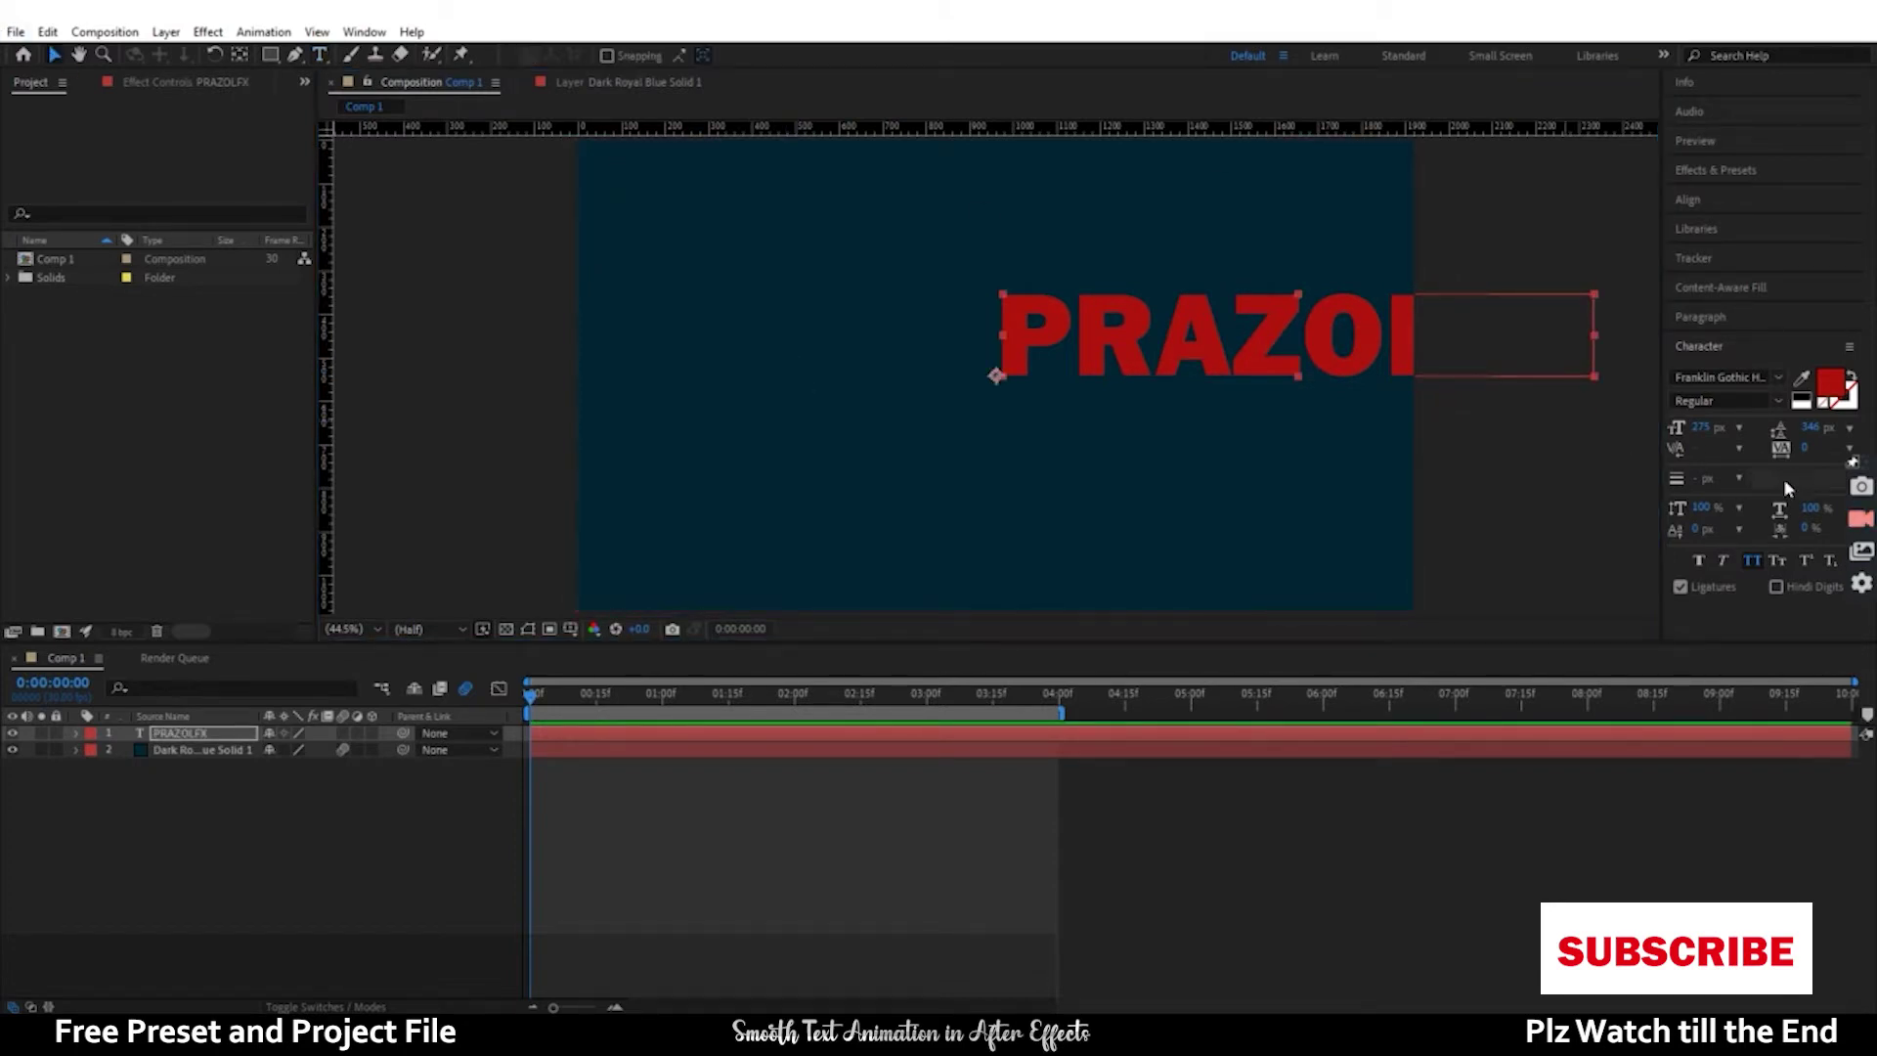
{"action": "left_click", "coordinate": [1689, 199]}
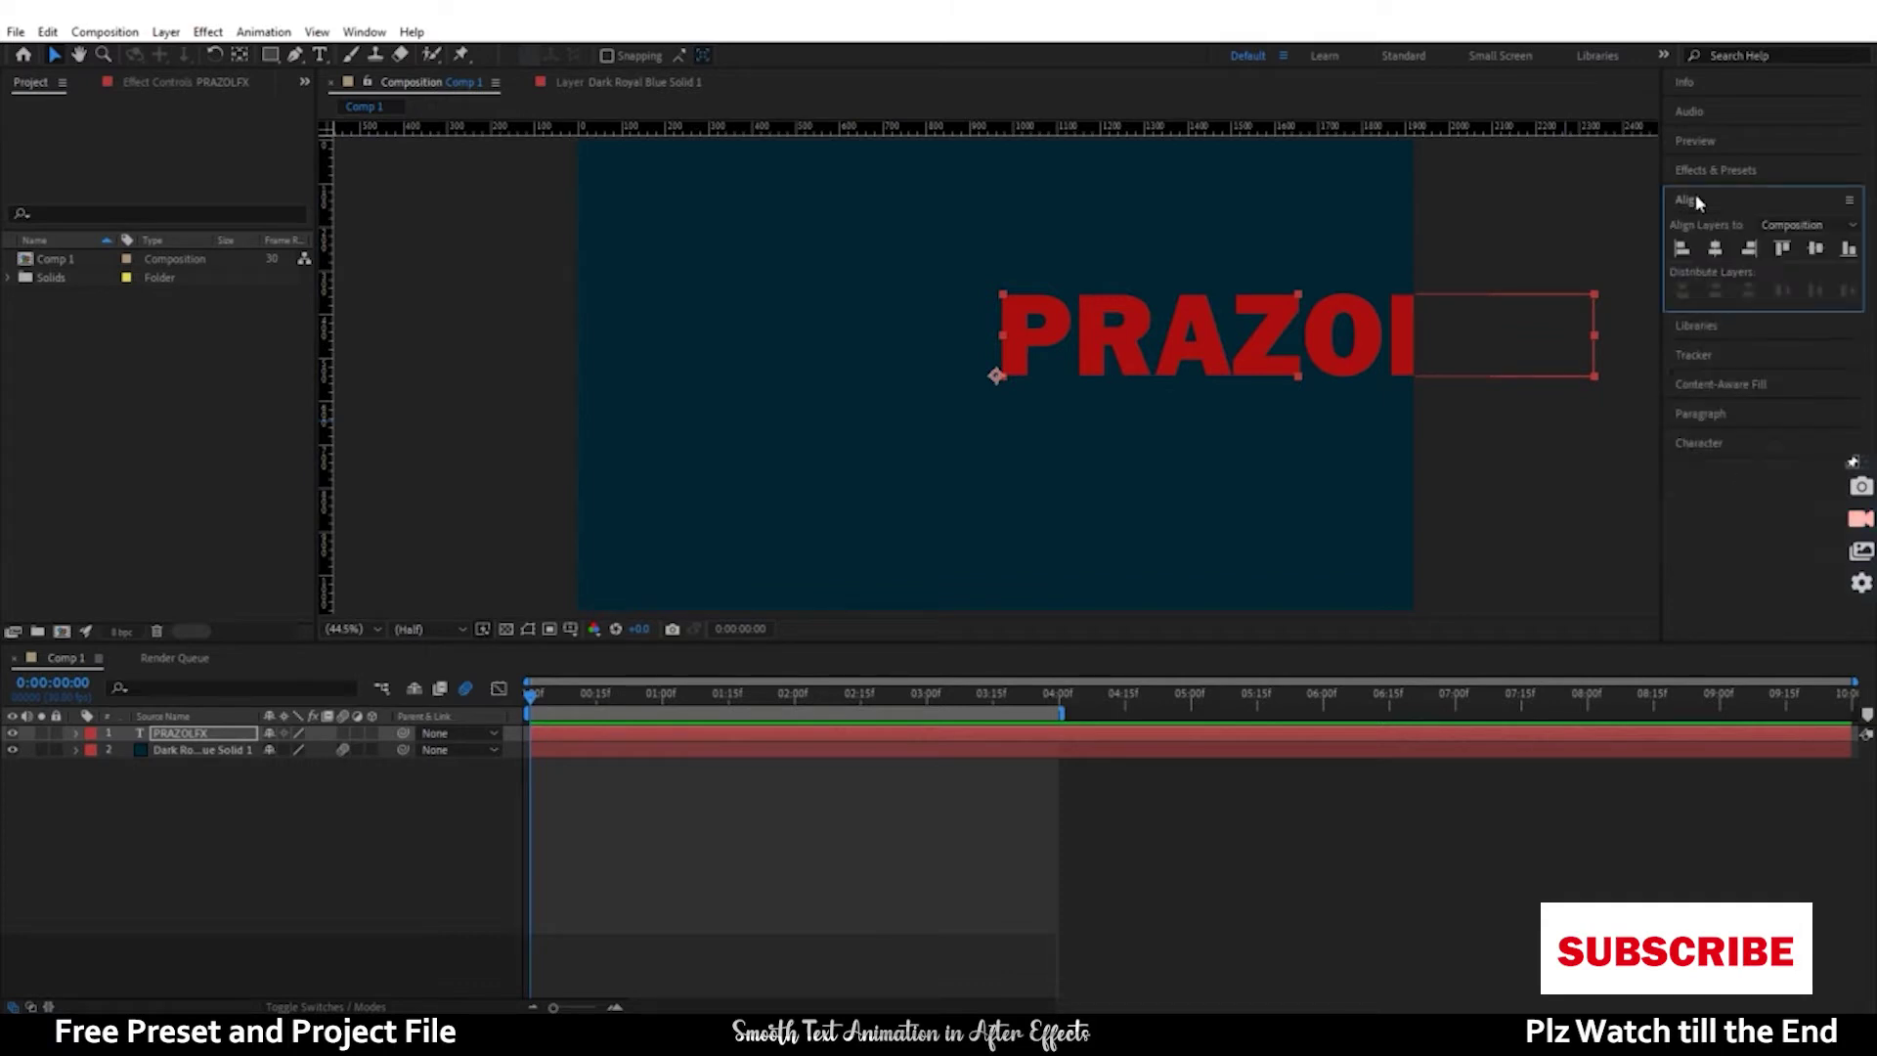
{"action": "left_click", "coordinate": [1816, 249]}
{"action": "key", "text": "Caps_Lock"}
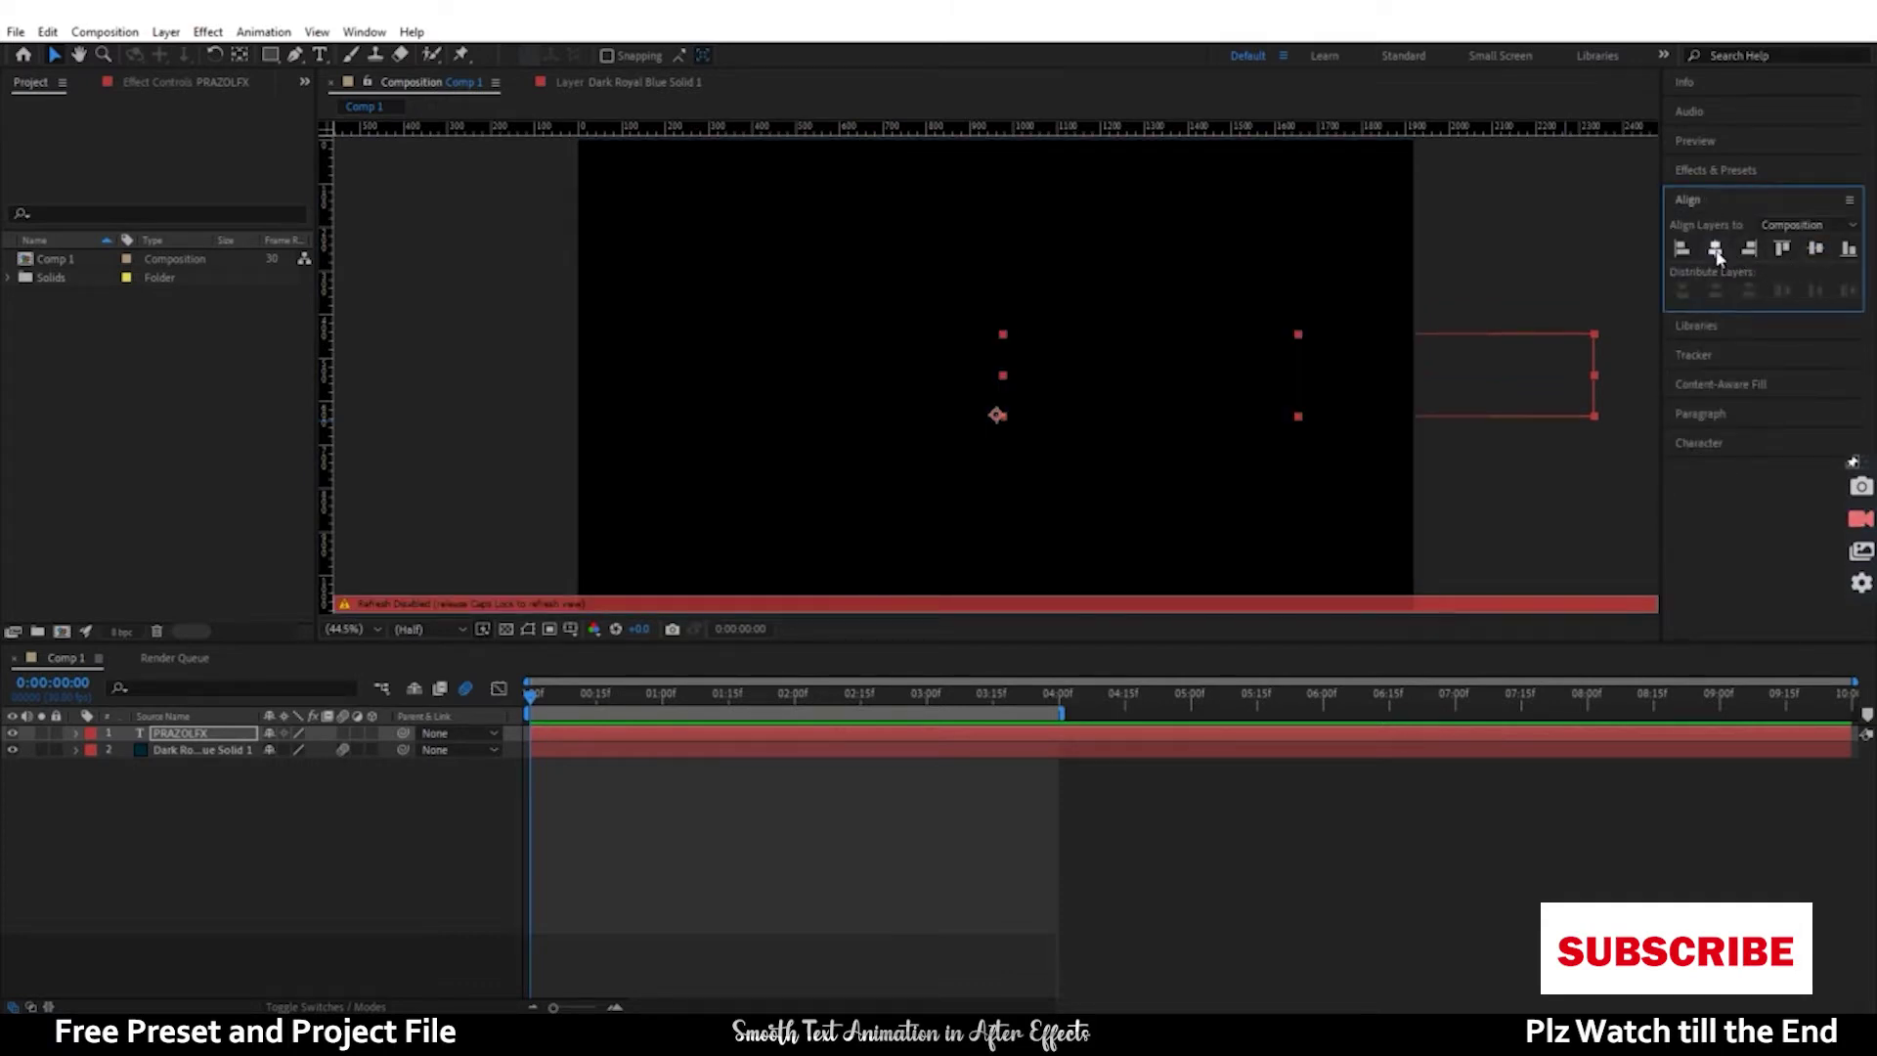
{"action": "left_click", "coordinate": [1715, 248]}
{"action": "key", "text": "Caps_Lock"}
- Make the letters PRAZOL white, keep FX red, and preview the first three seconds
{"action": "double_click", "coordinate": [1038, 391]}
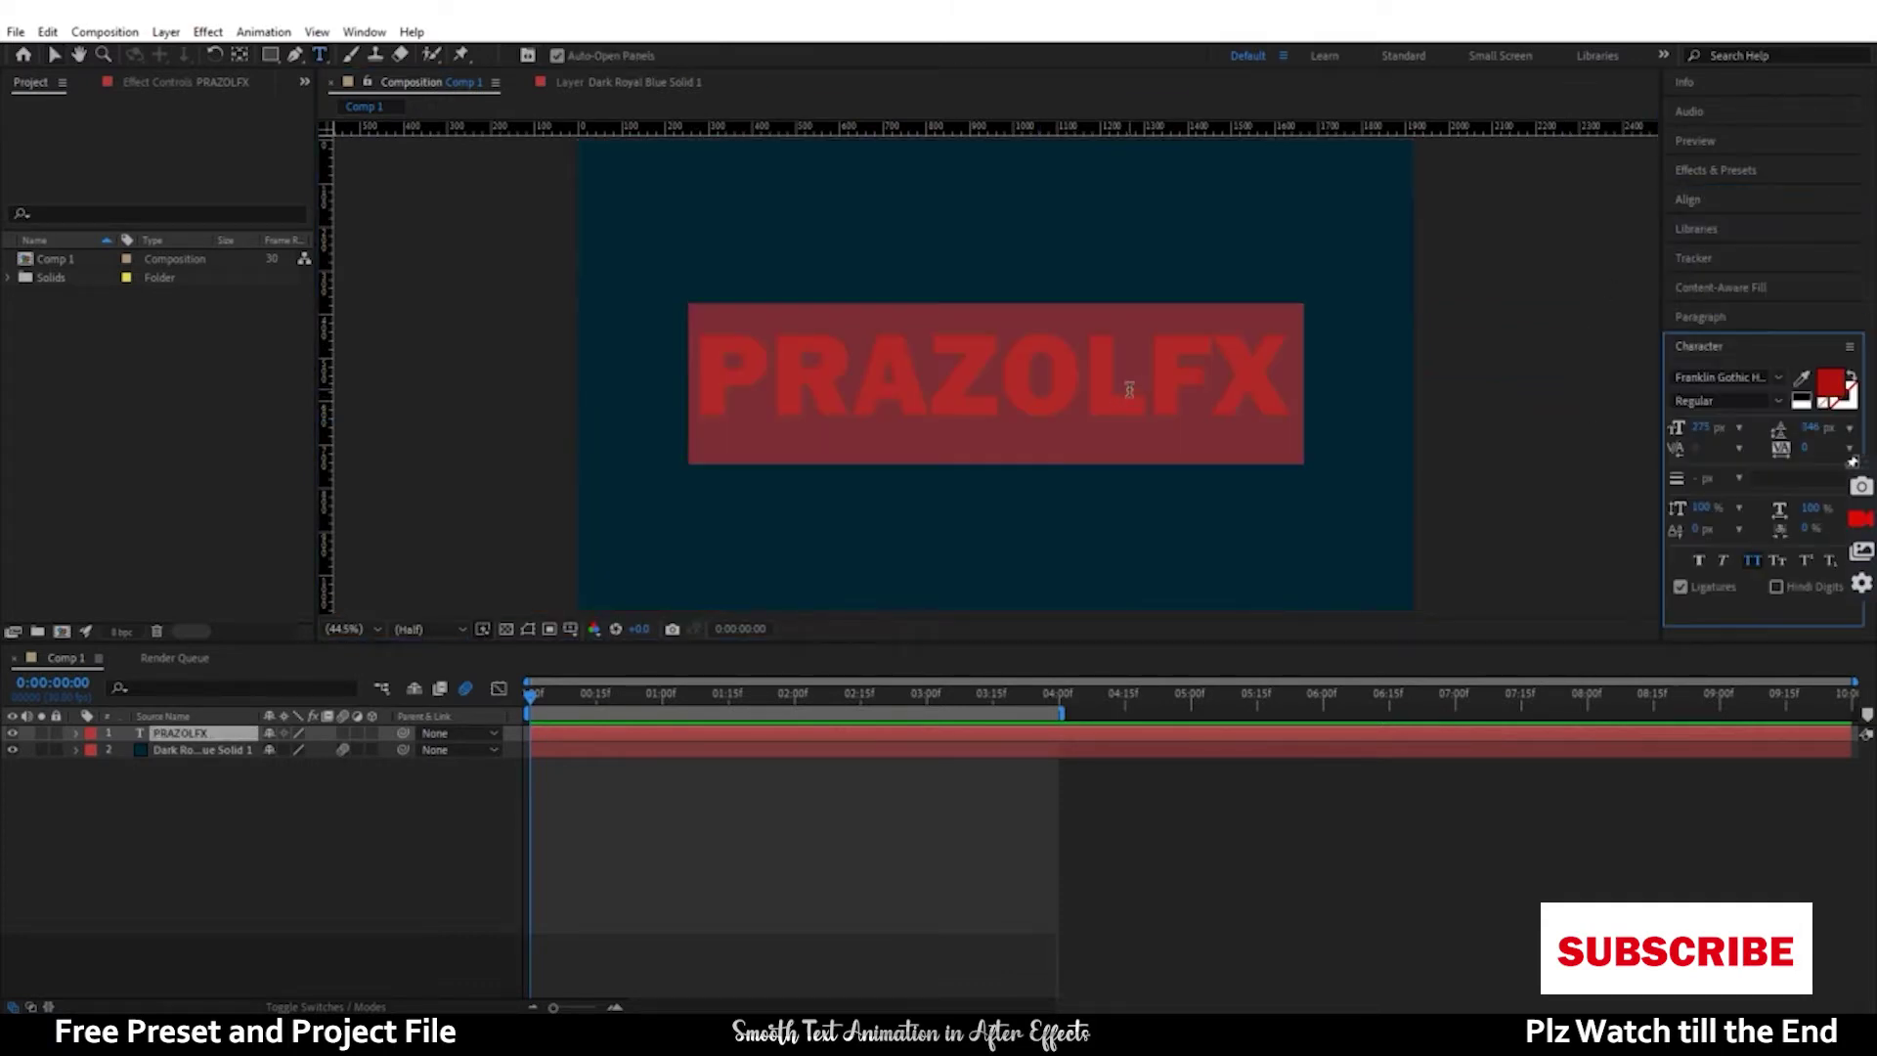
{"action": "left_click_drag", "start_coordinate": [1157, 381], "coordinate": [490, 333]}
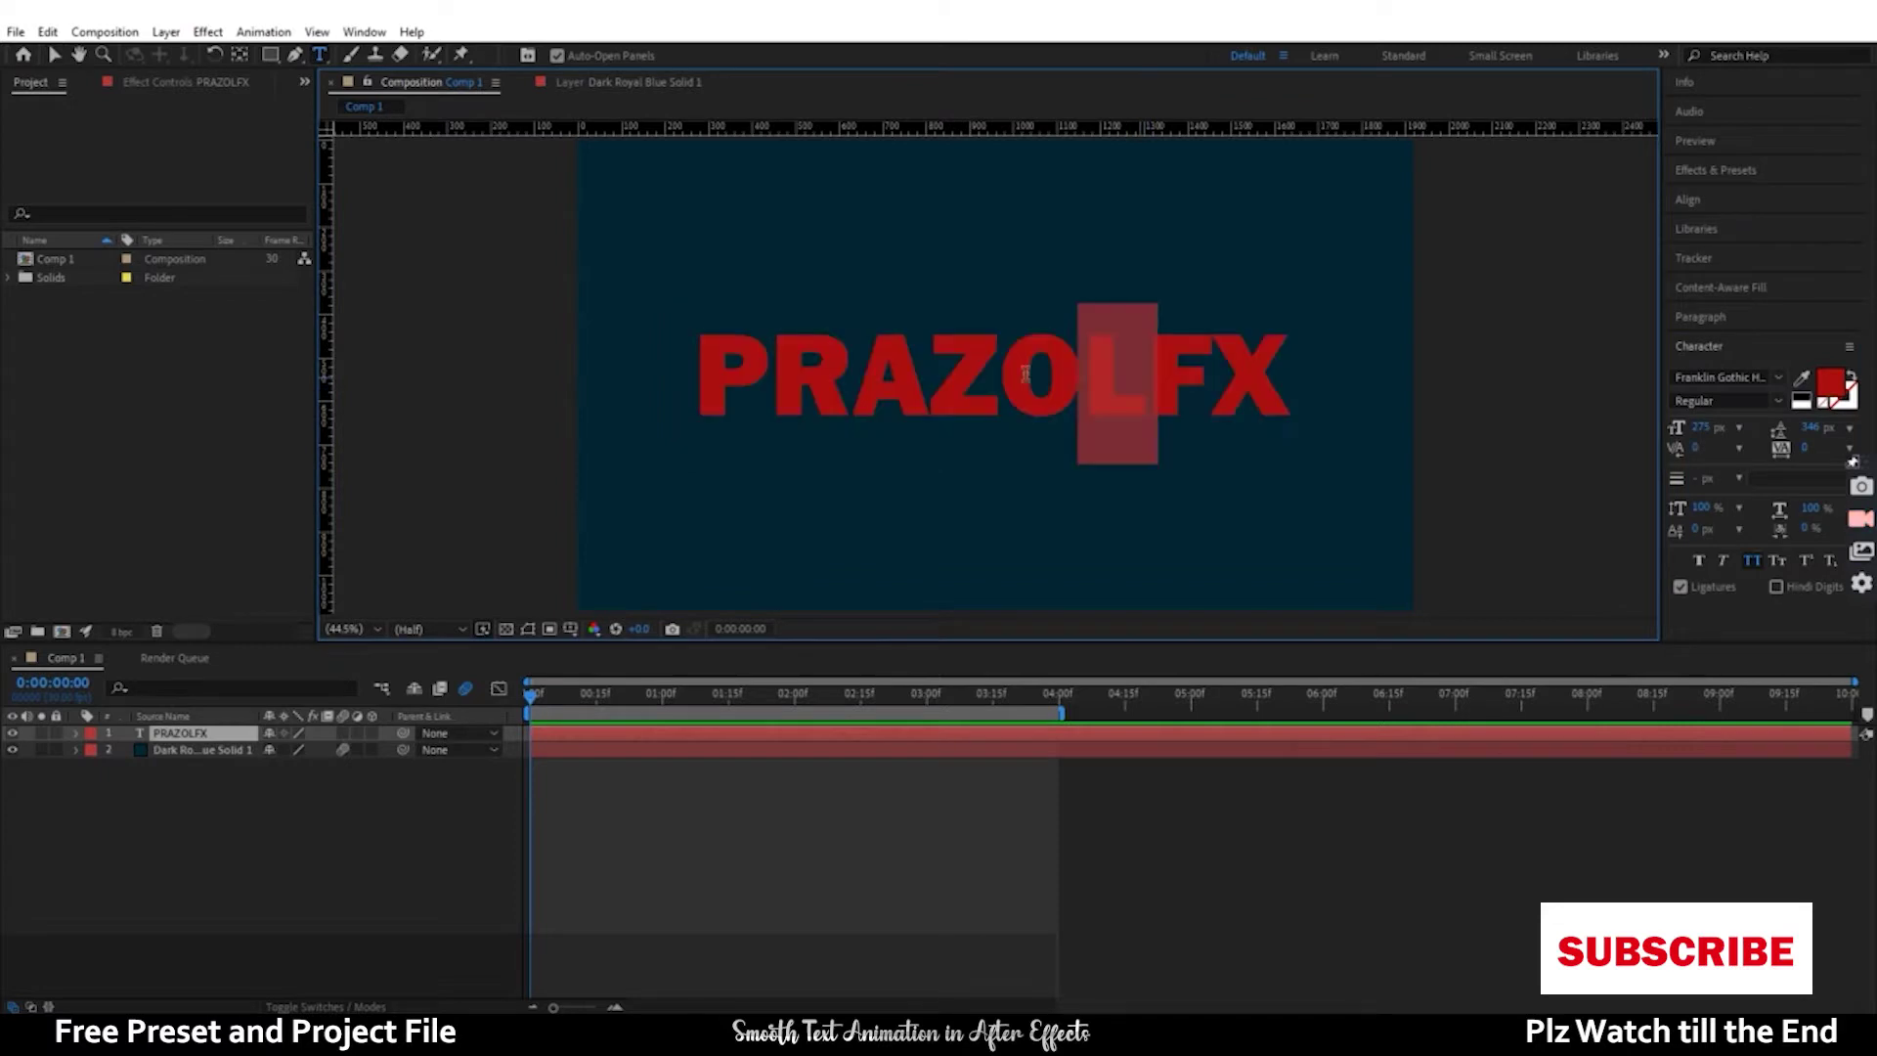
{"action": "left_click", "coordinate": [1831, 380]}
{"action": "left_click_drag", "start_coordinate": [864, 533], "coordinate": [579, 306]}
{"action": "left_click", "coordinate": [1122, 395]}
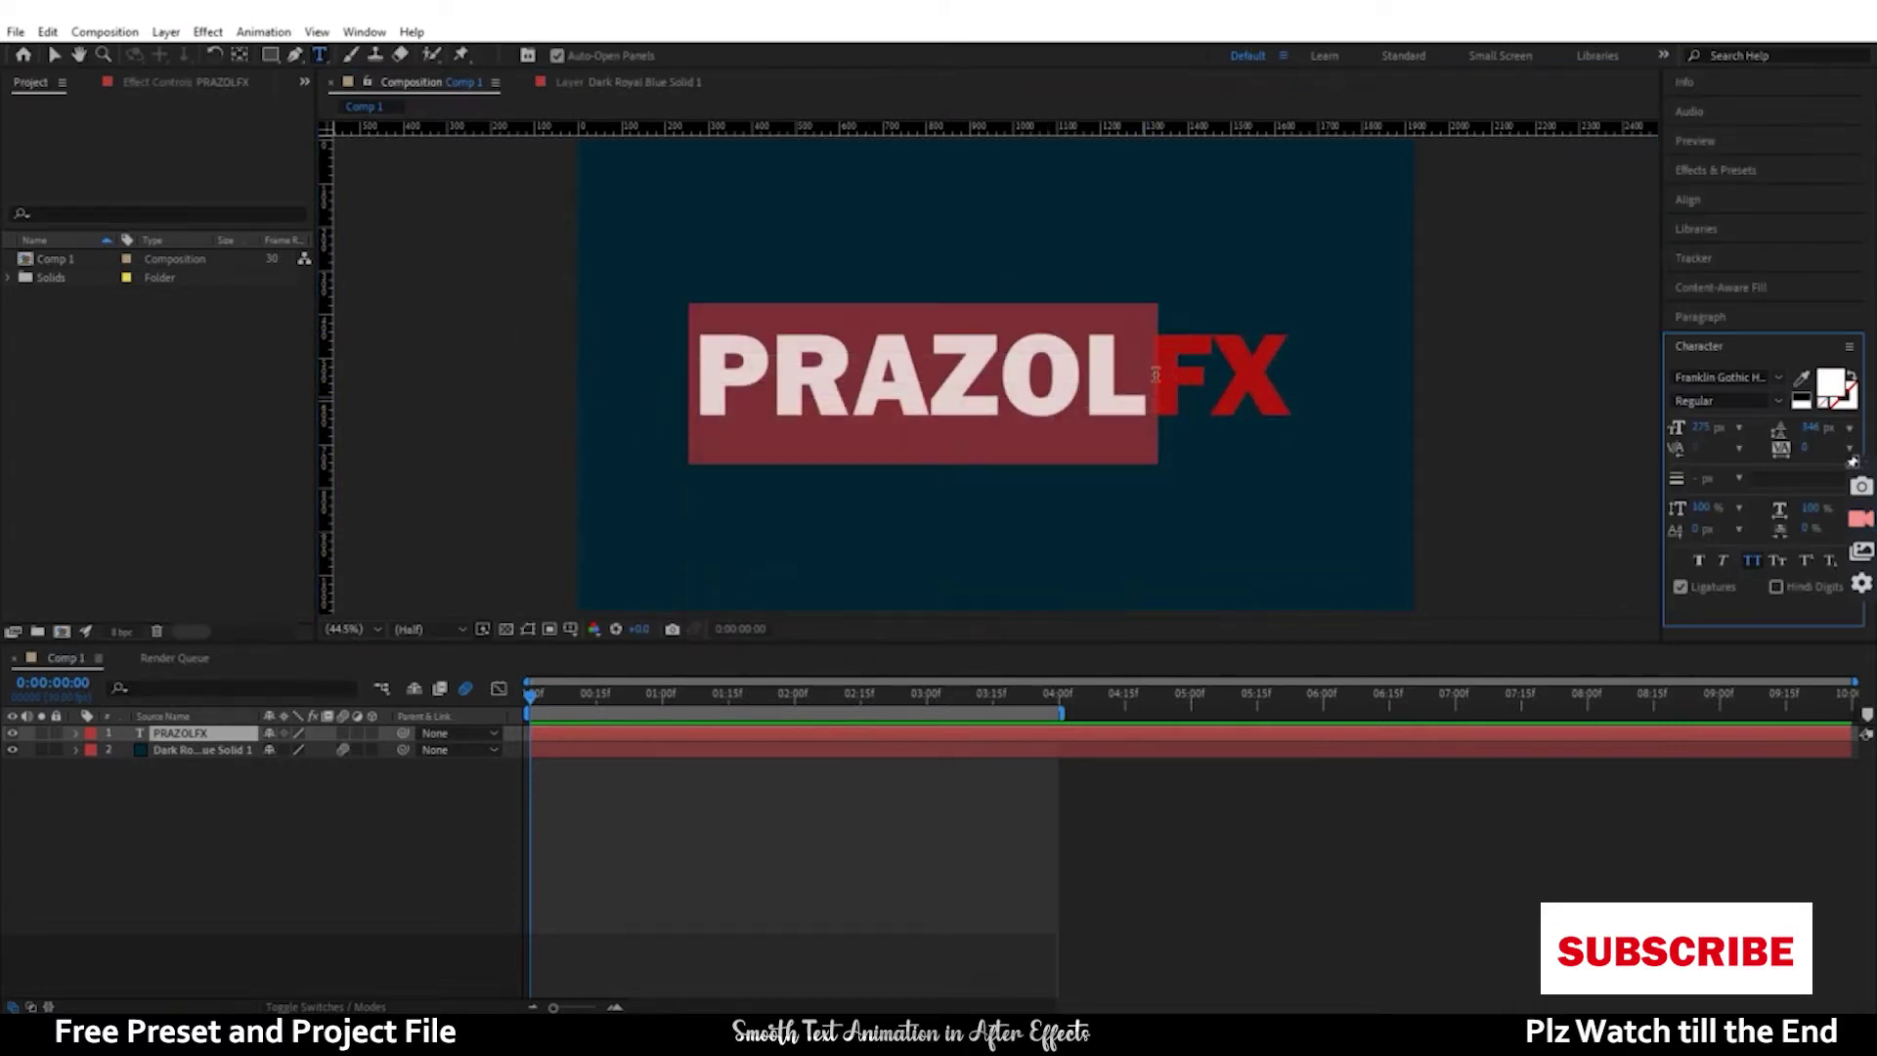
{"action": "left_click", "coordinate": [54, 56]}
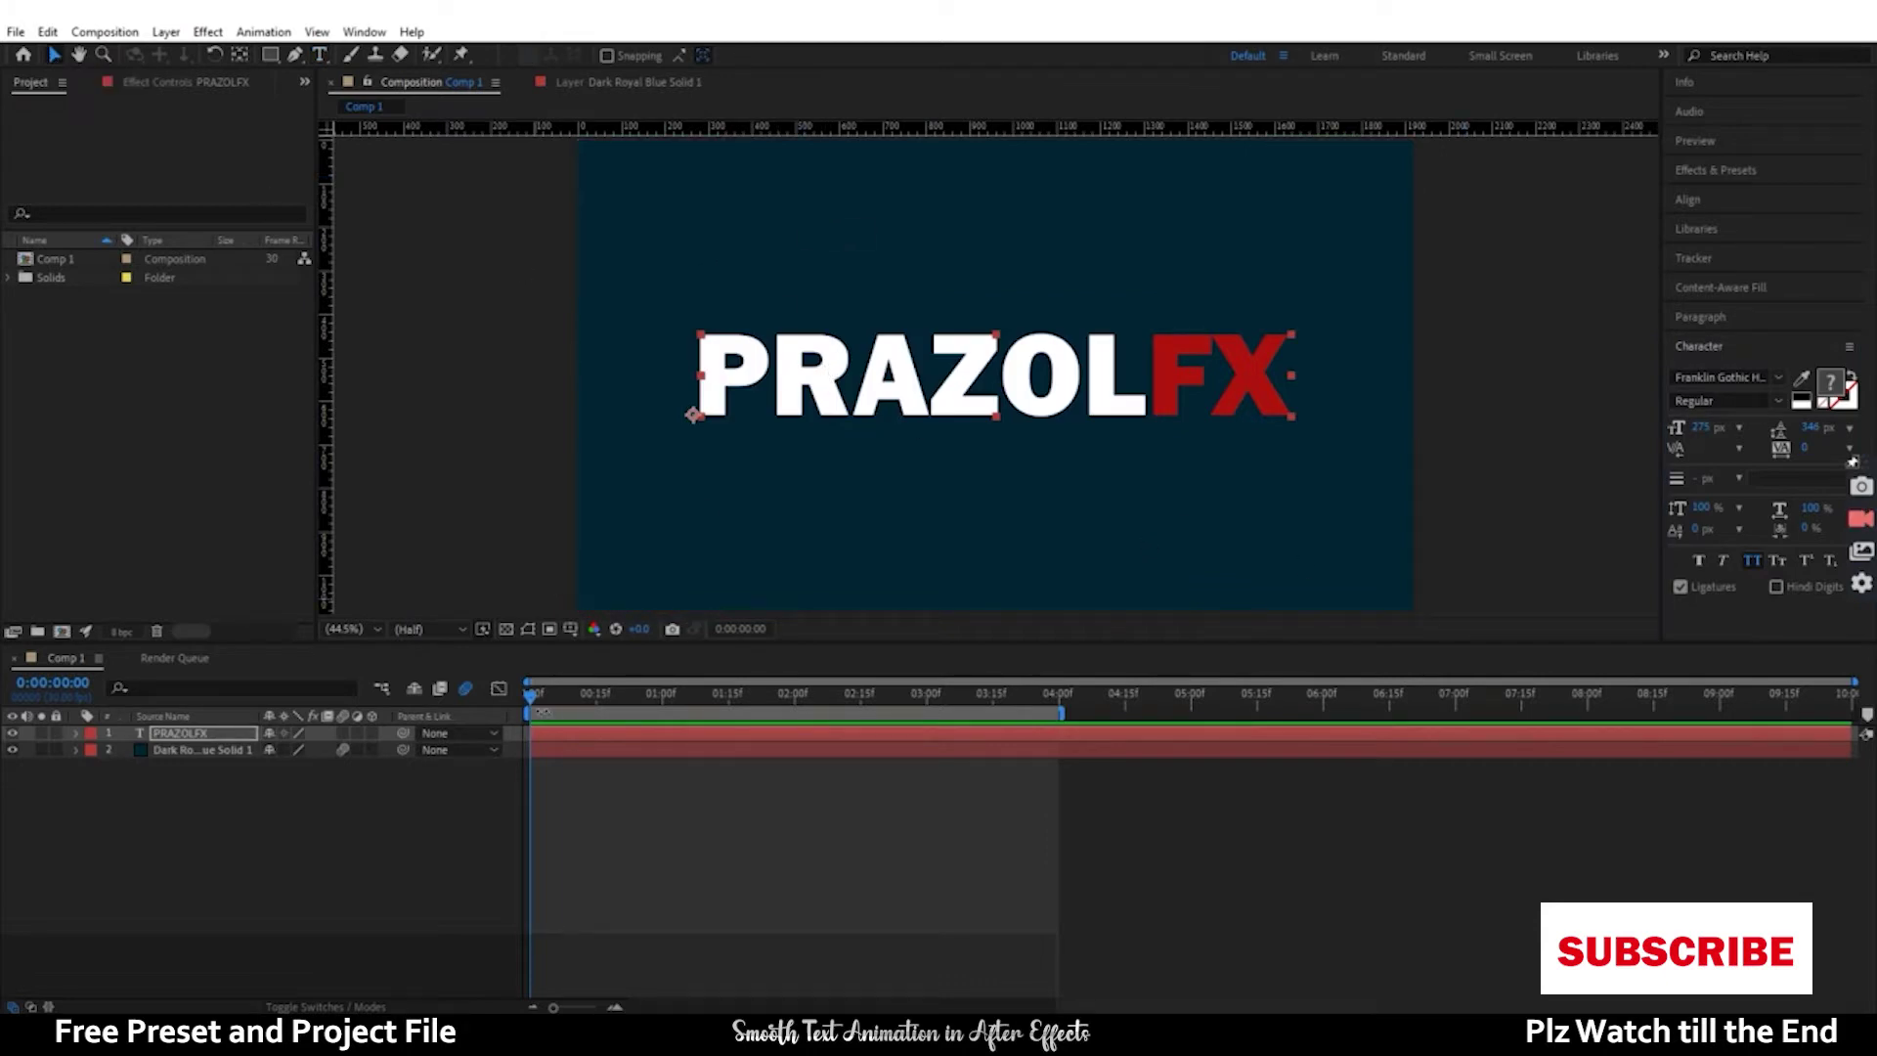
{"action": "left_click_drag", "start_coordinate": [692, 694], "coordinate": [911, 734]}
- From the start of the timeline, add a Position animator to the PRAZOLFX text
{"action": "key", "text": "Home"}
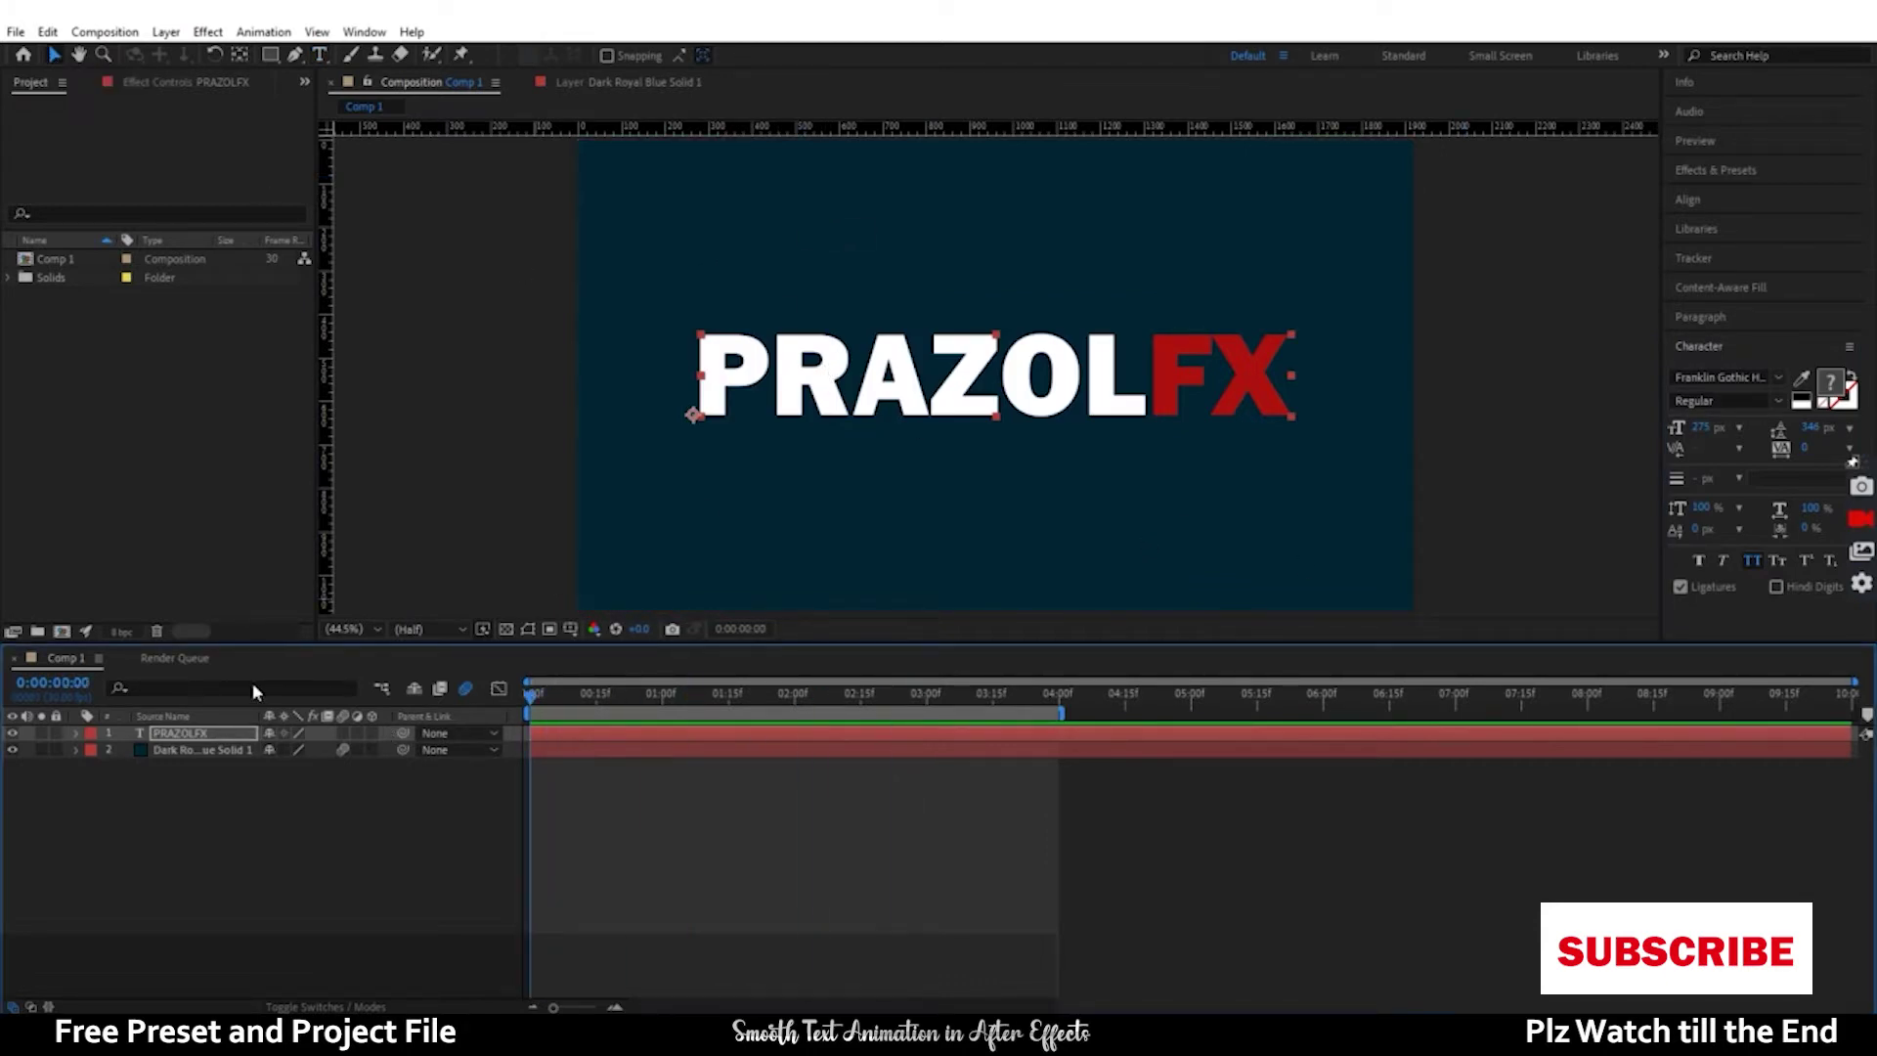
{"action": "left_click", "coordinate": [77, 734]}
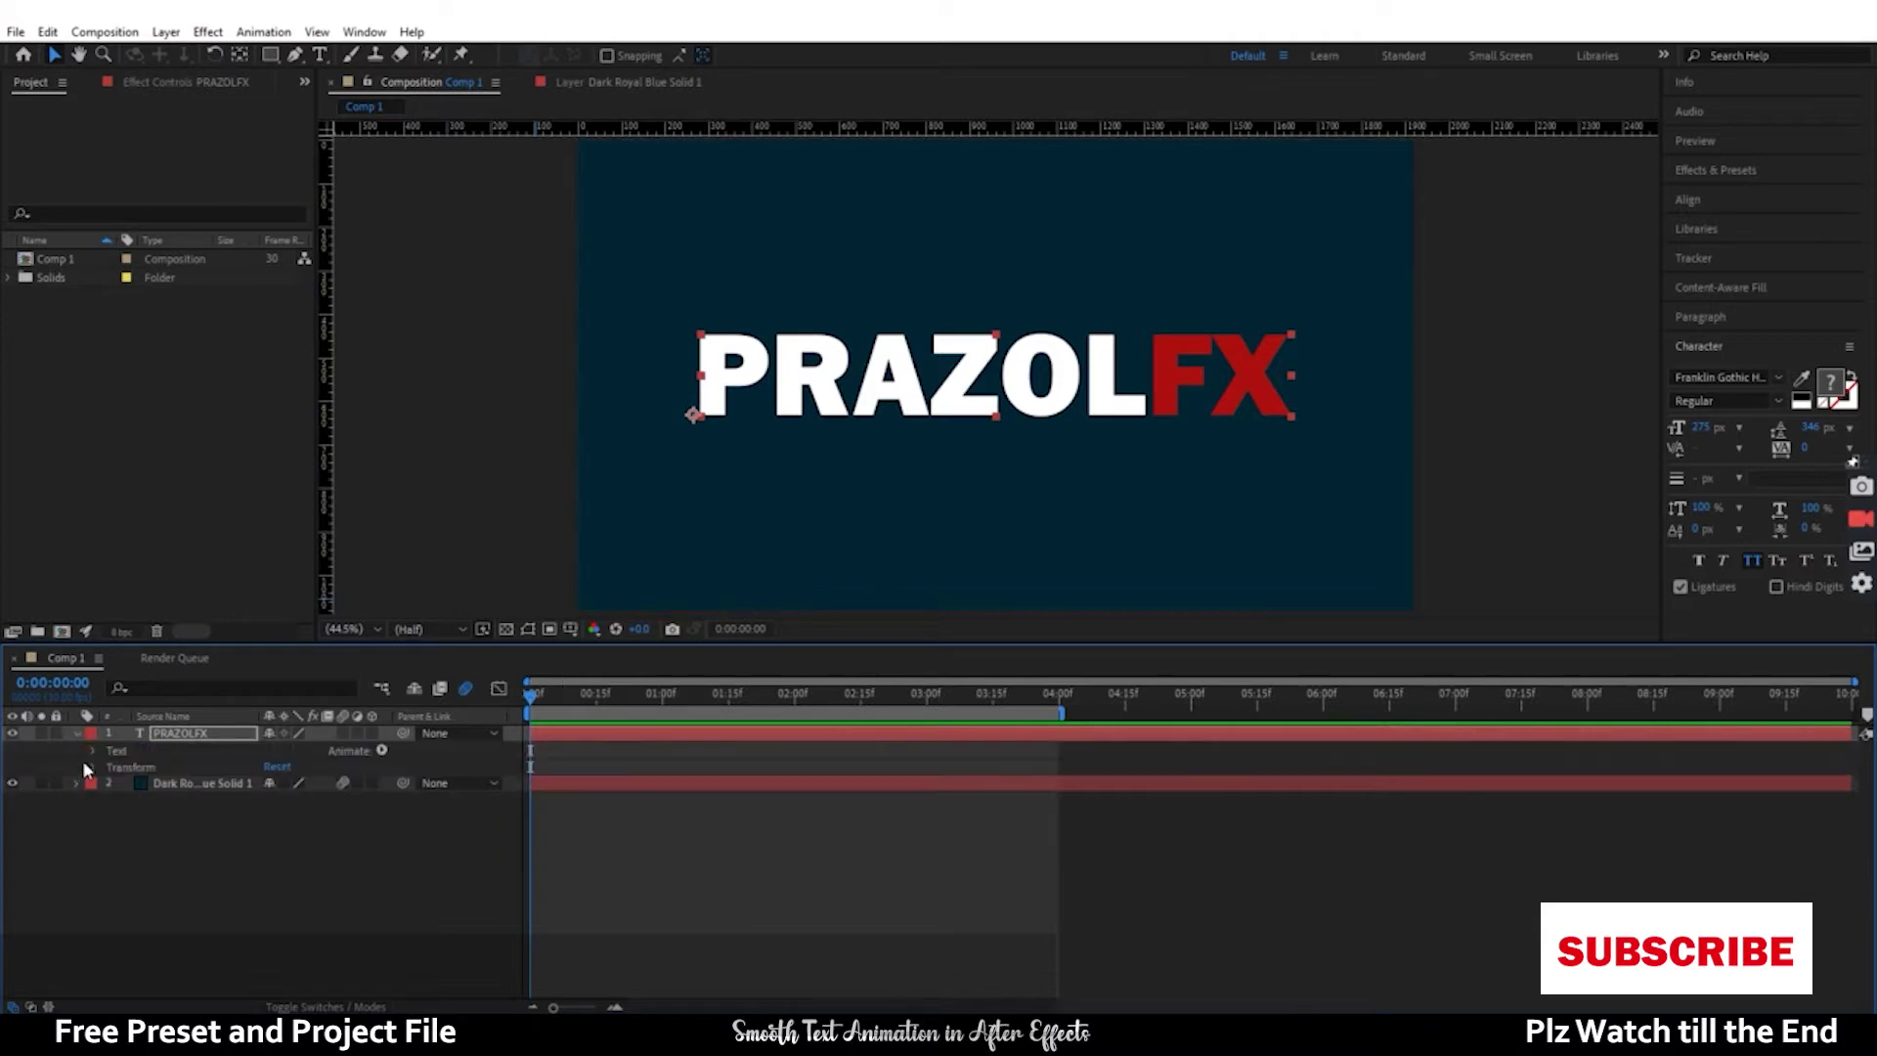
{"action": "left_click", "coordinate": [91, 751]}
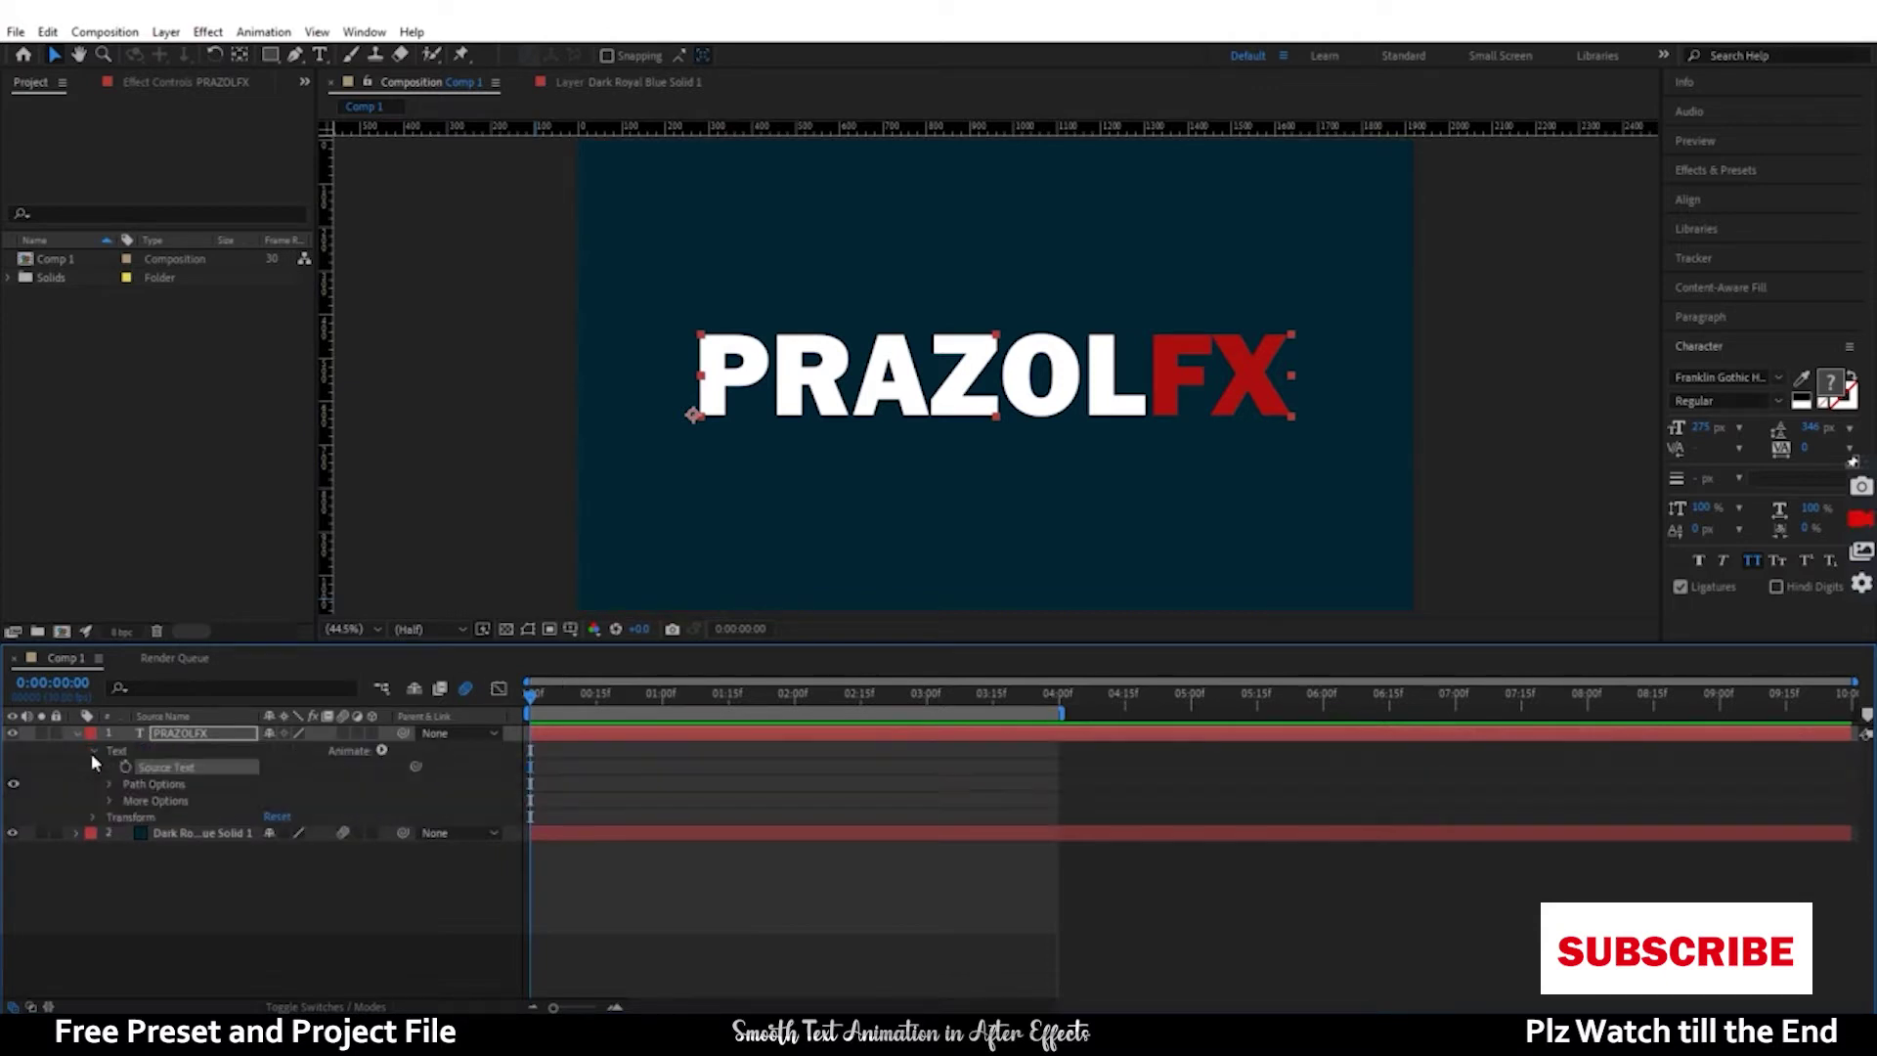
{"action": "left_click", "coordinate": [379, 750]}
{"action": "left_click", "coordinate": [458, 405]}
- Replace Range Selector 1 with an Expression Selector and bring up the bounce expression in Notepad
{"action": "left_click", "coordinate": [147, 930]}
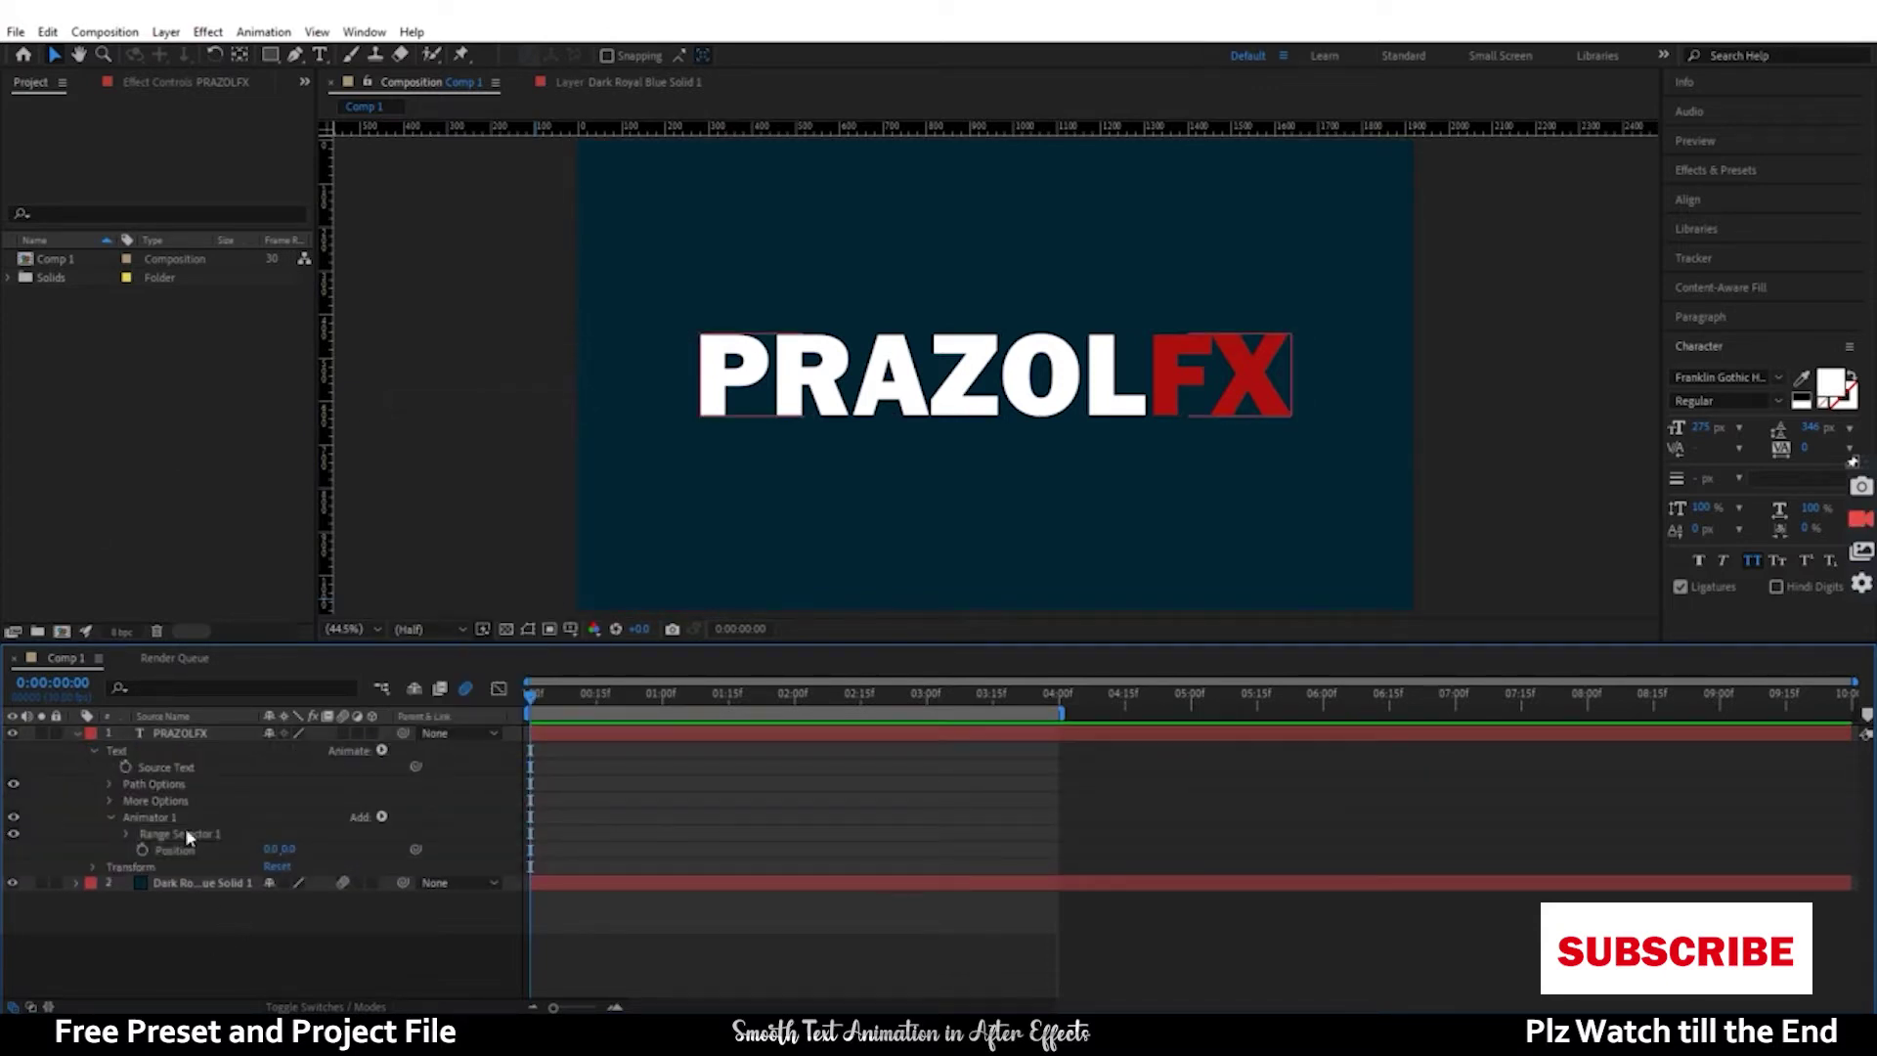
{"action": "left_click", "coordinate": [185, 833]}
{"action": "key", "text": "Delete"}
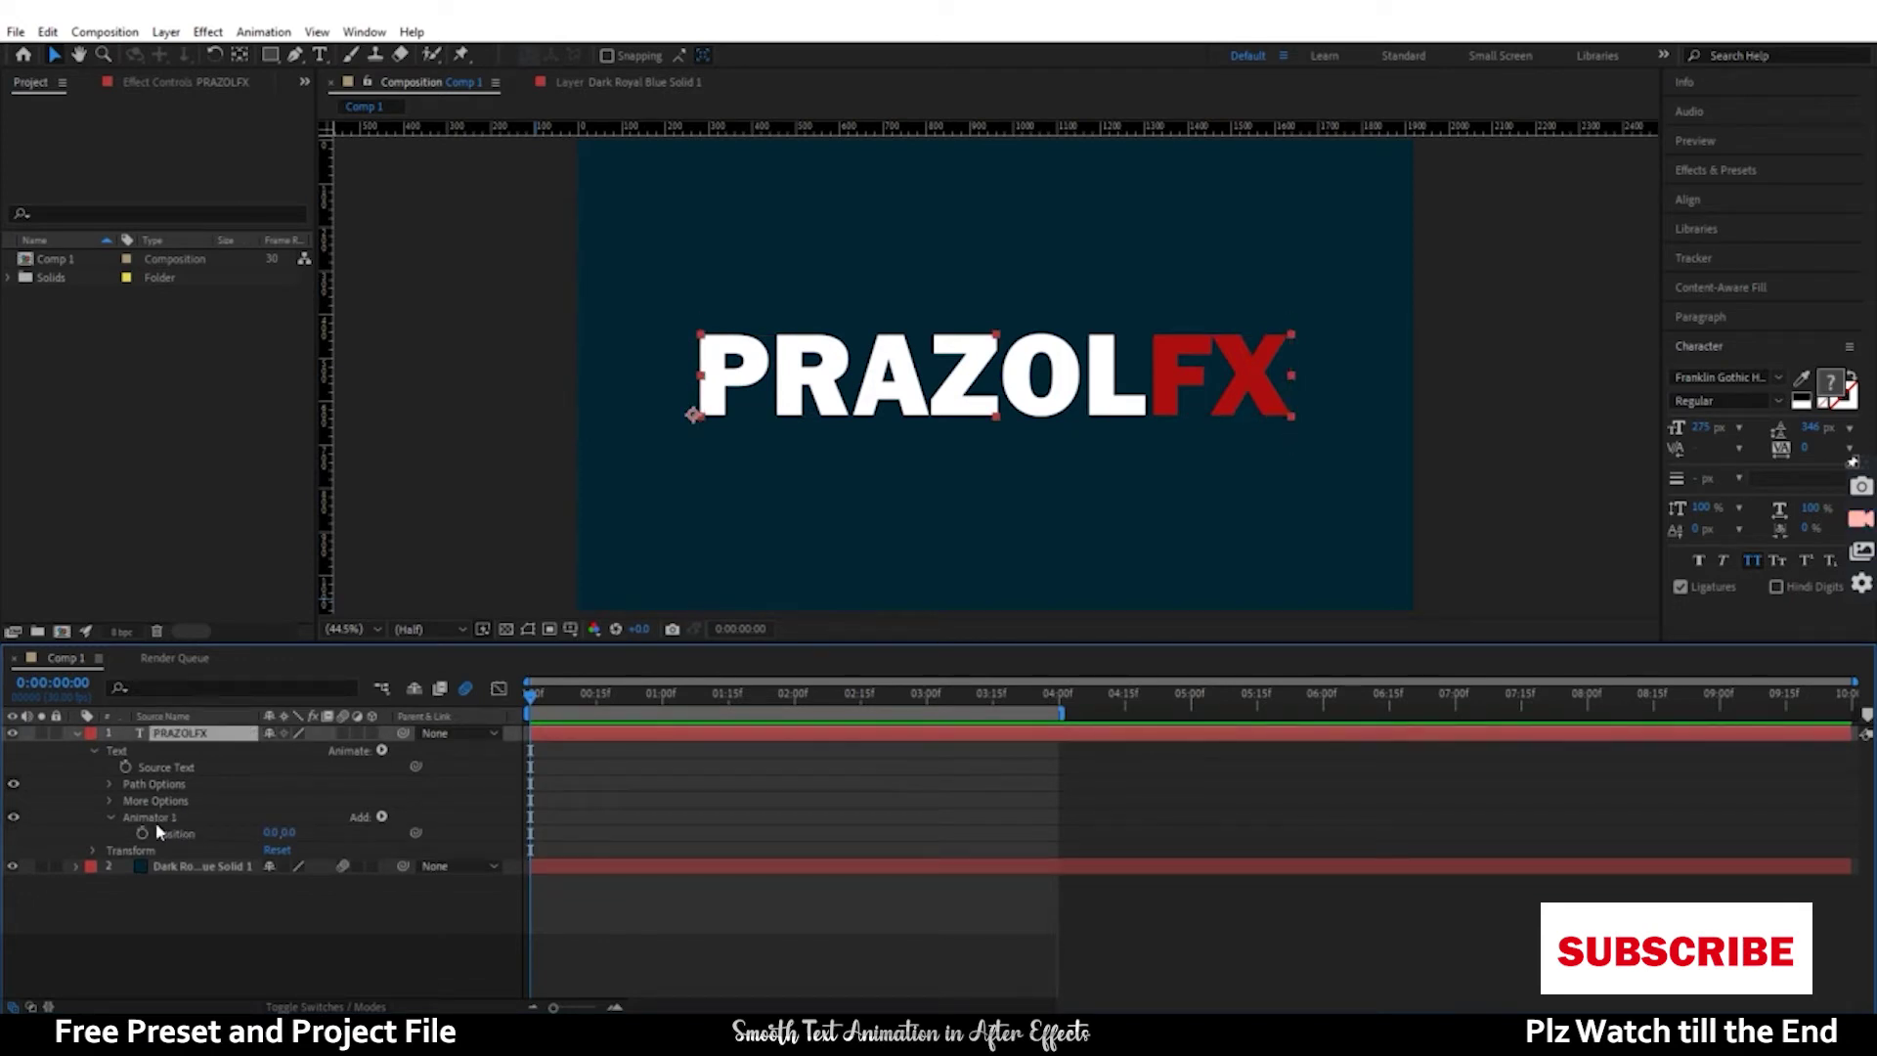
{"action": "left_click", "coordinate": [383, 816]}
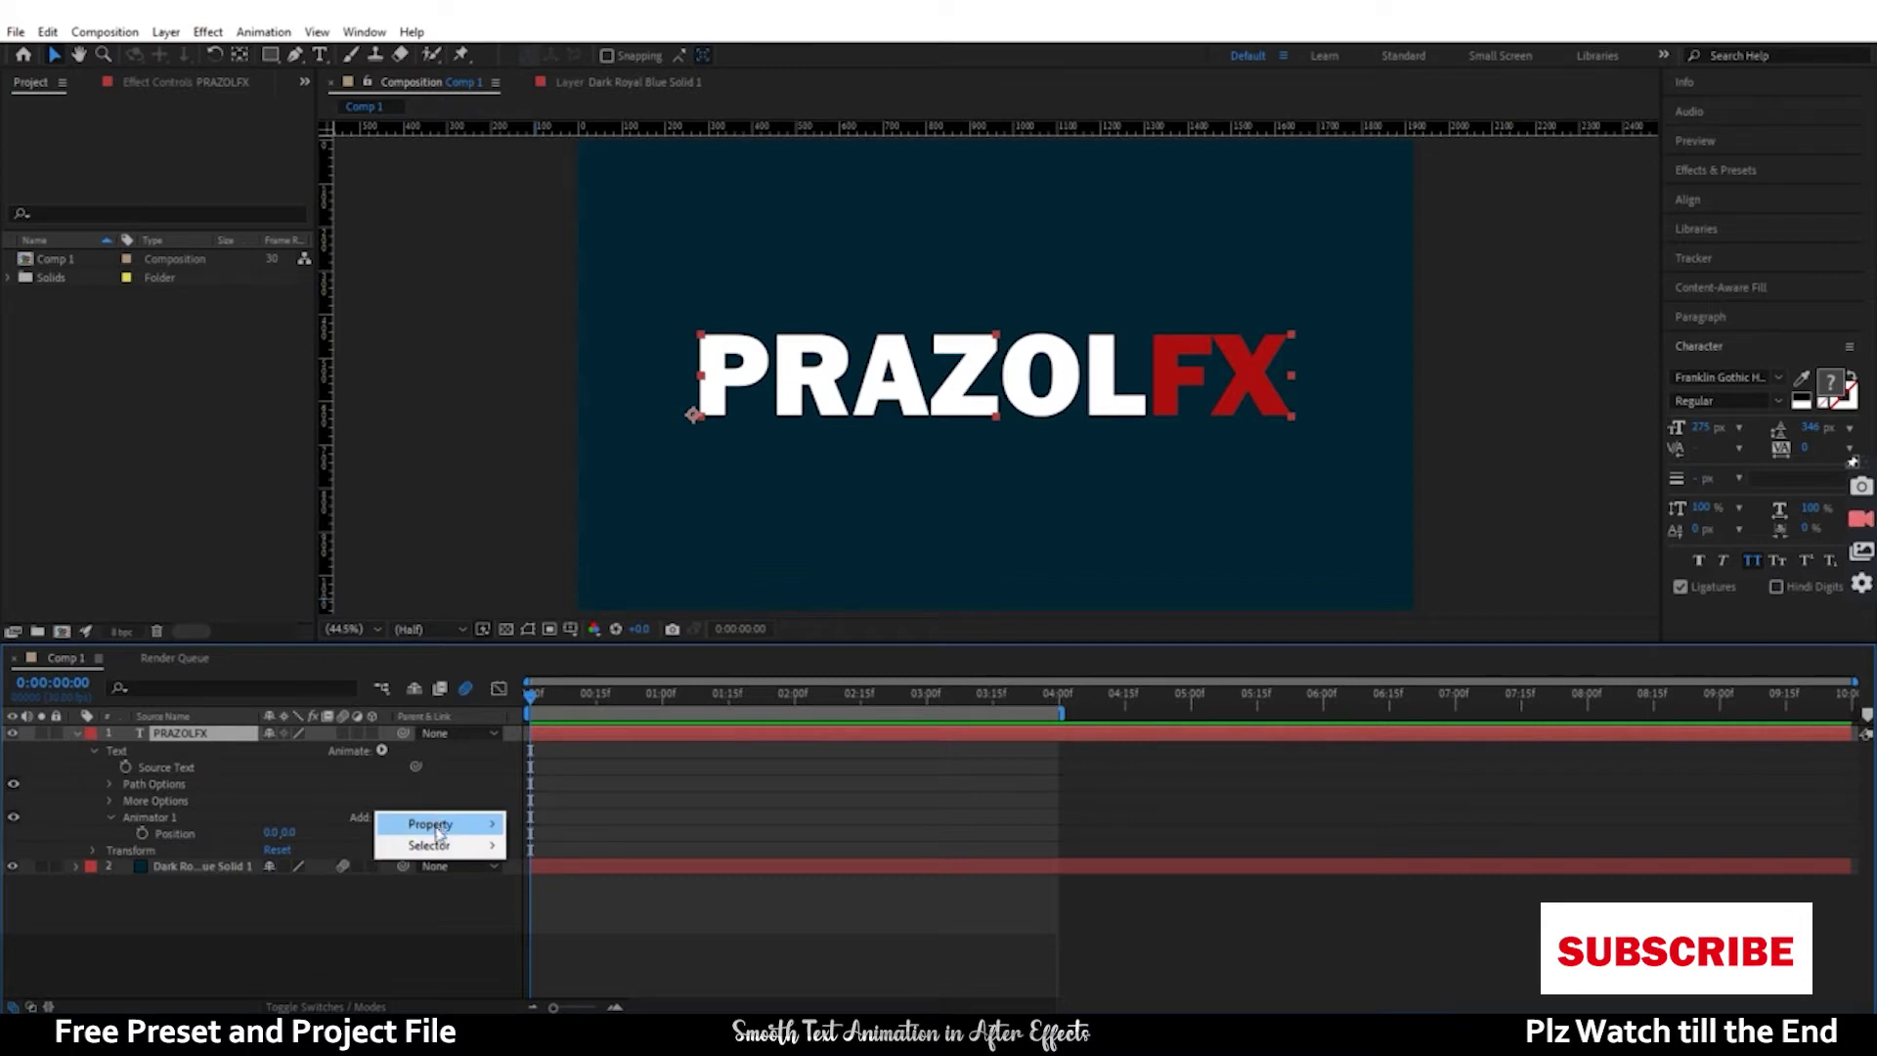
{"action": "mouse_move", "coordinate": [440, 849]}
{"action": "left_click", "coordinate": [563, 889]}
{"action": "left_click", "coordinate": [127, 833]}
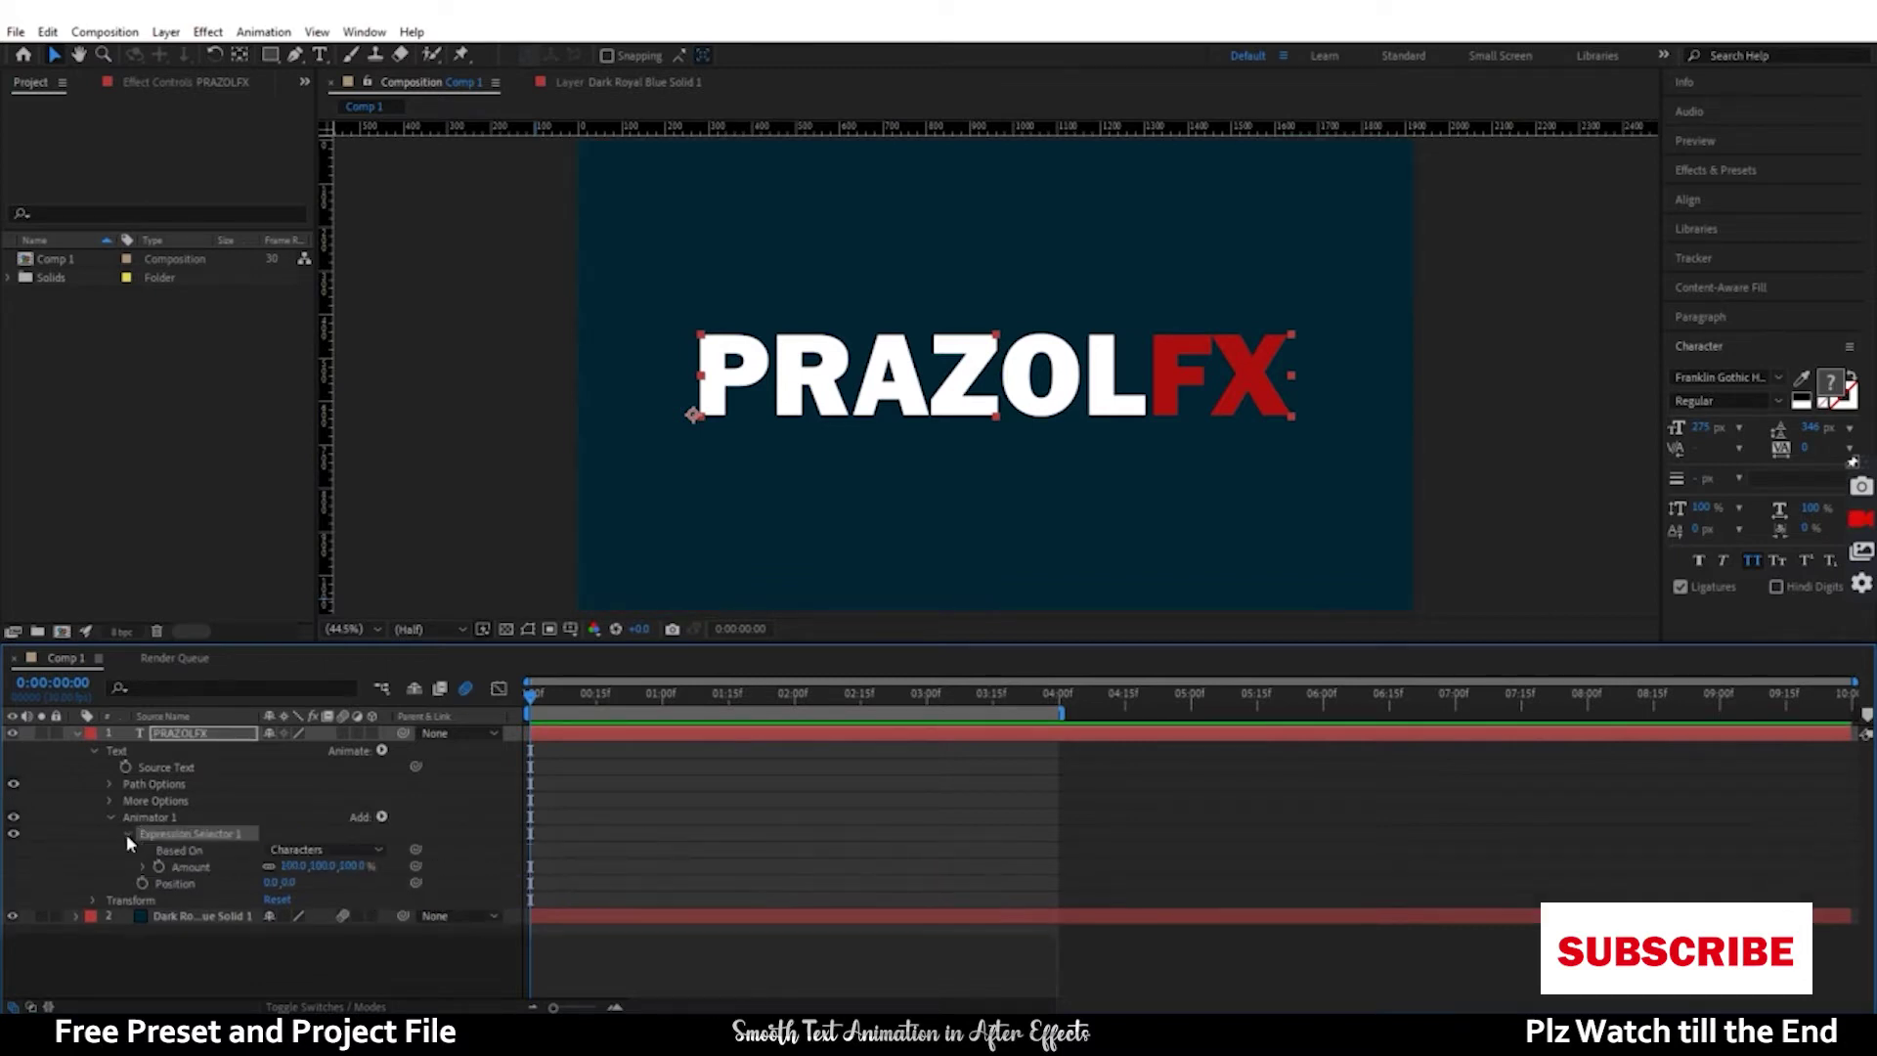
{"action": "left_click", "coordinate": [145, 866]}
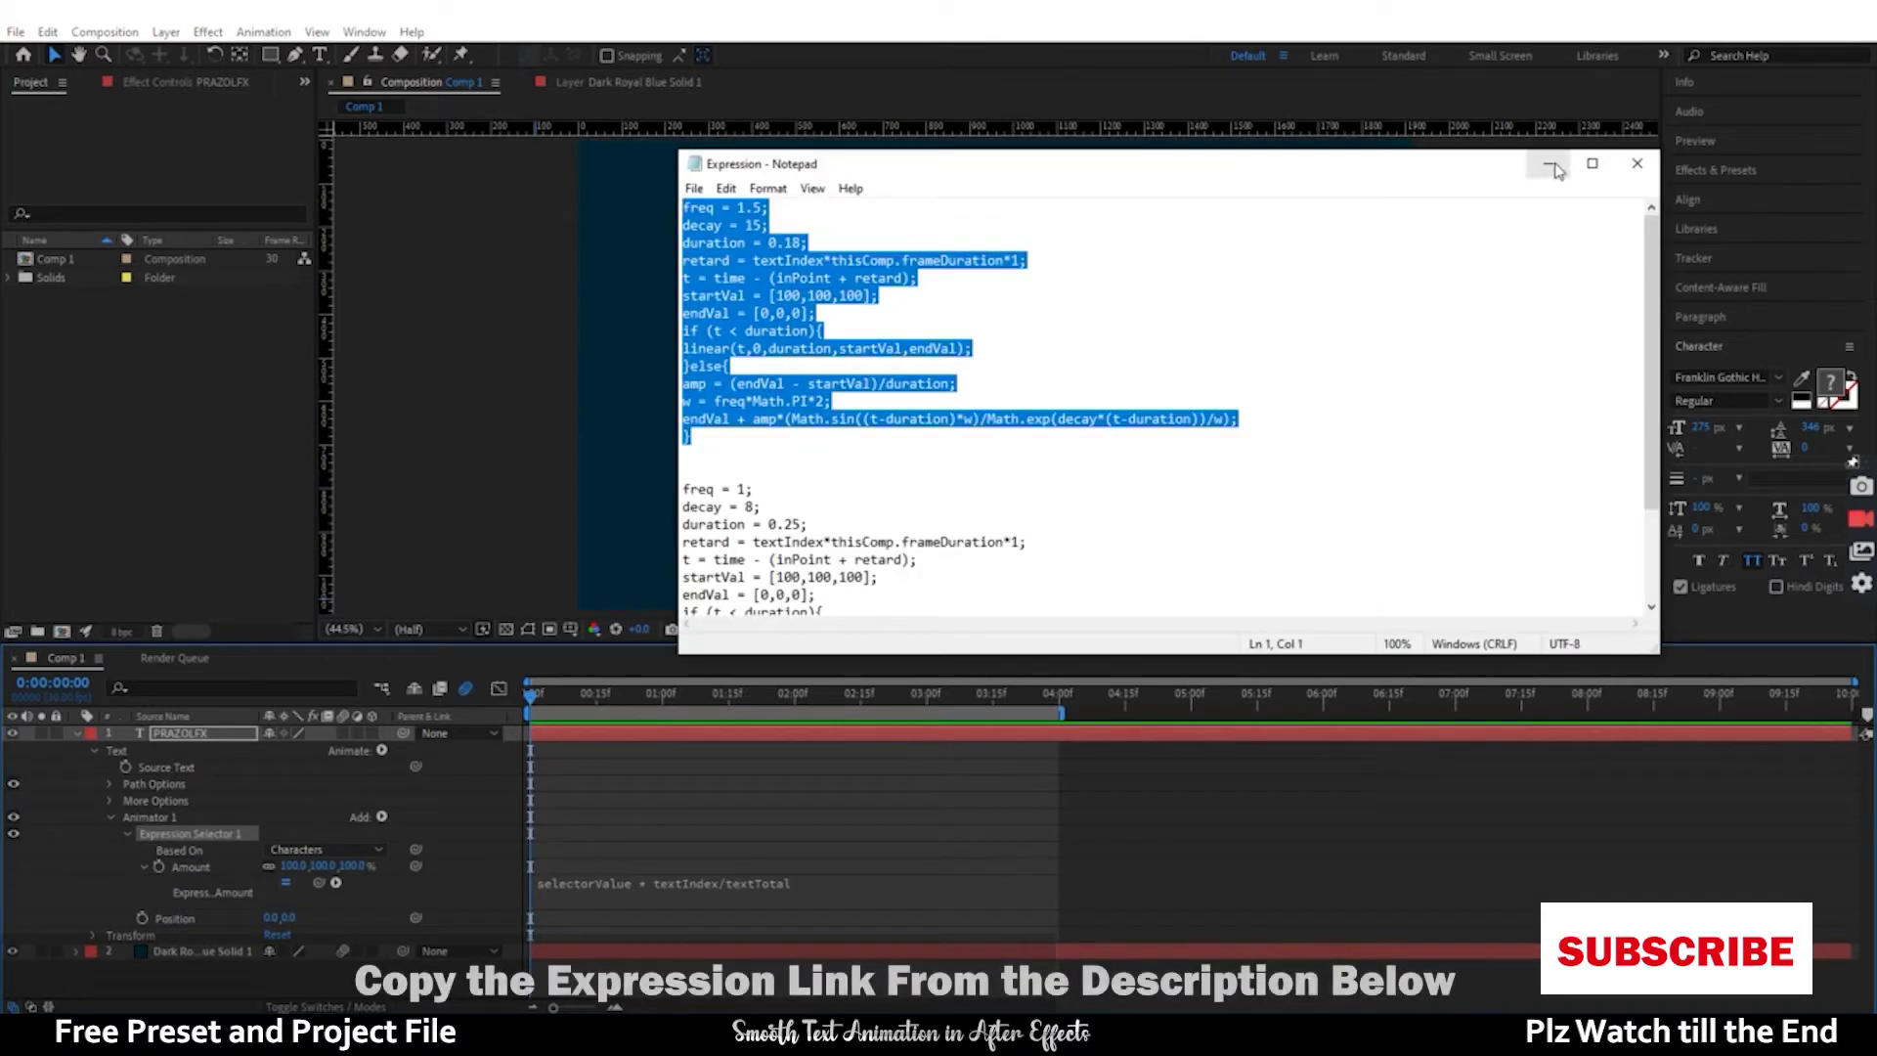
- Paste the bounce expression into the Expression Selector's Amount field
{"action": "left_click", "coordinate": [660, 870]}
{"action": "left_click", "coordinate": [601, 884]}
{"action": "key", "text": "ctrl+v"}
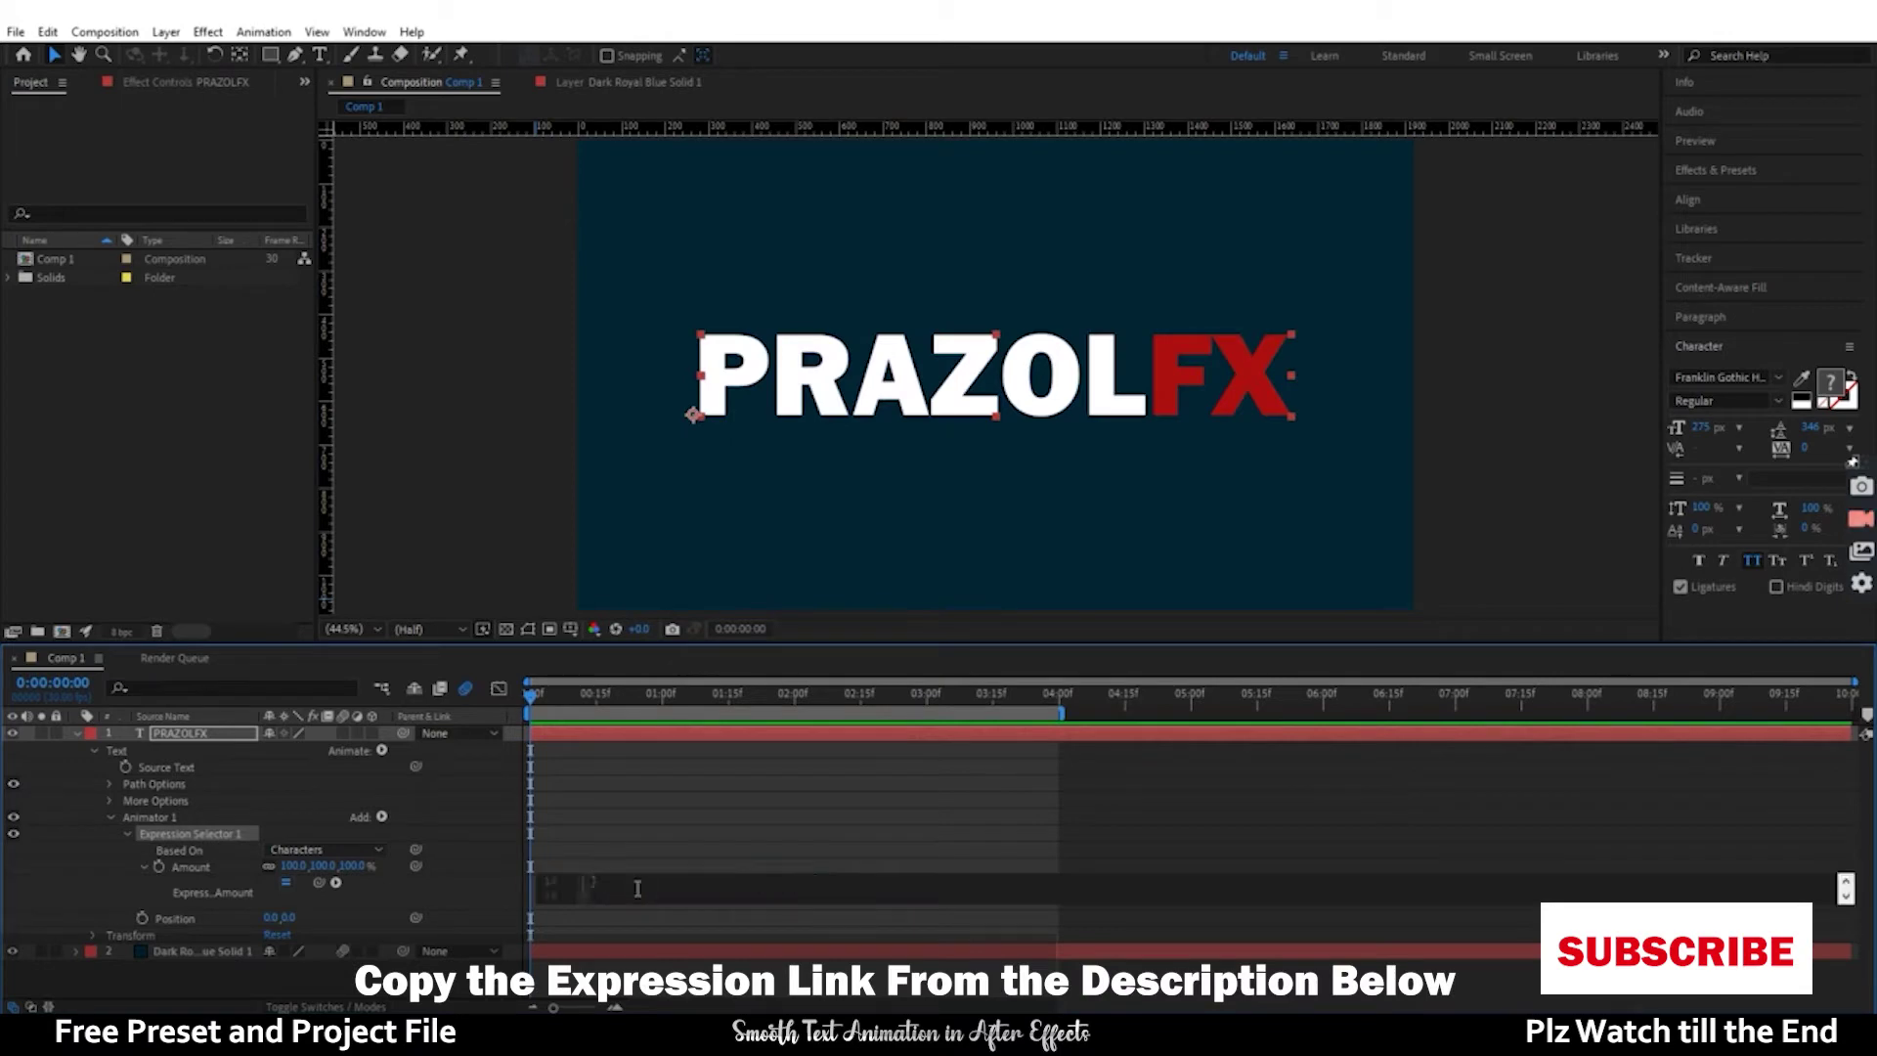
{"action": "left_click", "coordinate": [595, 847]}
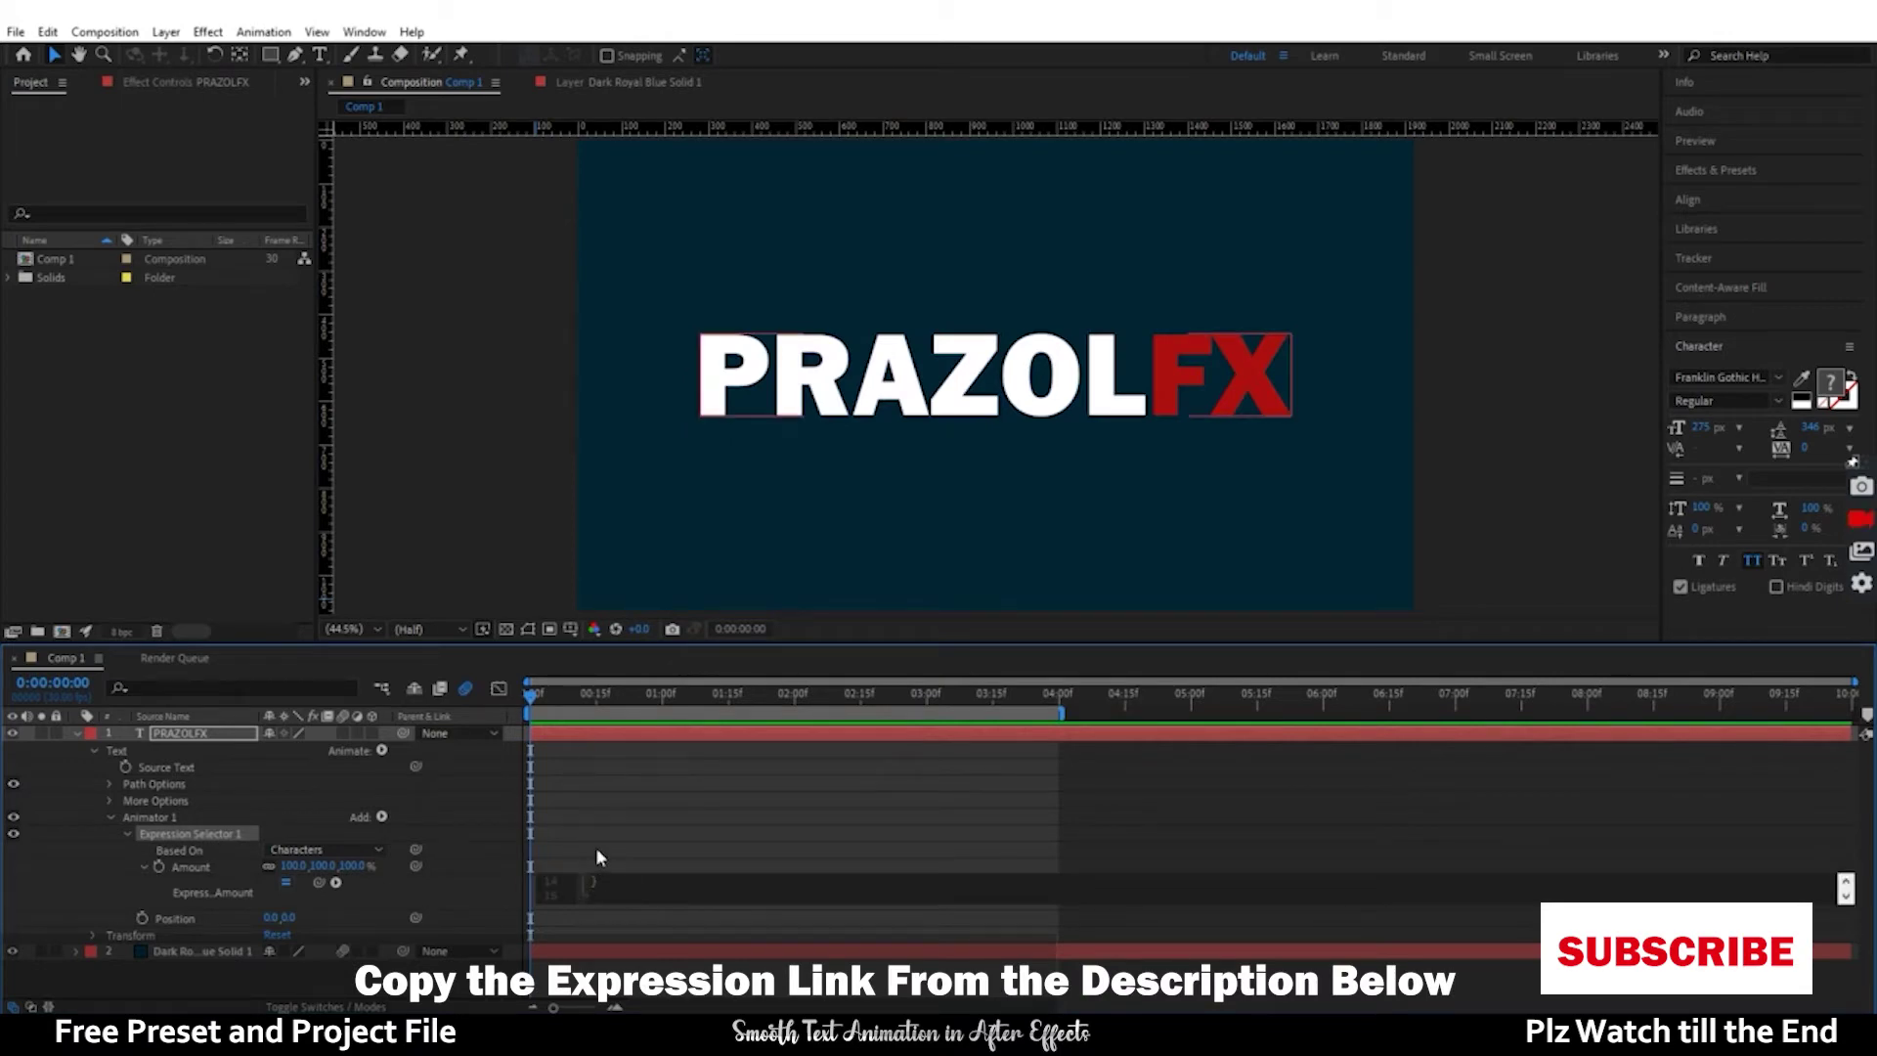
- Set Animator 1's Position offset to 0,70 and preview the animation
{"action": "left_click", "coordinate": [293, 918]}
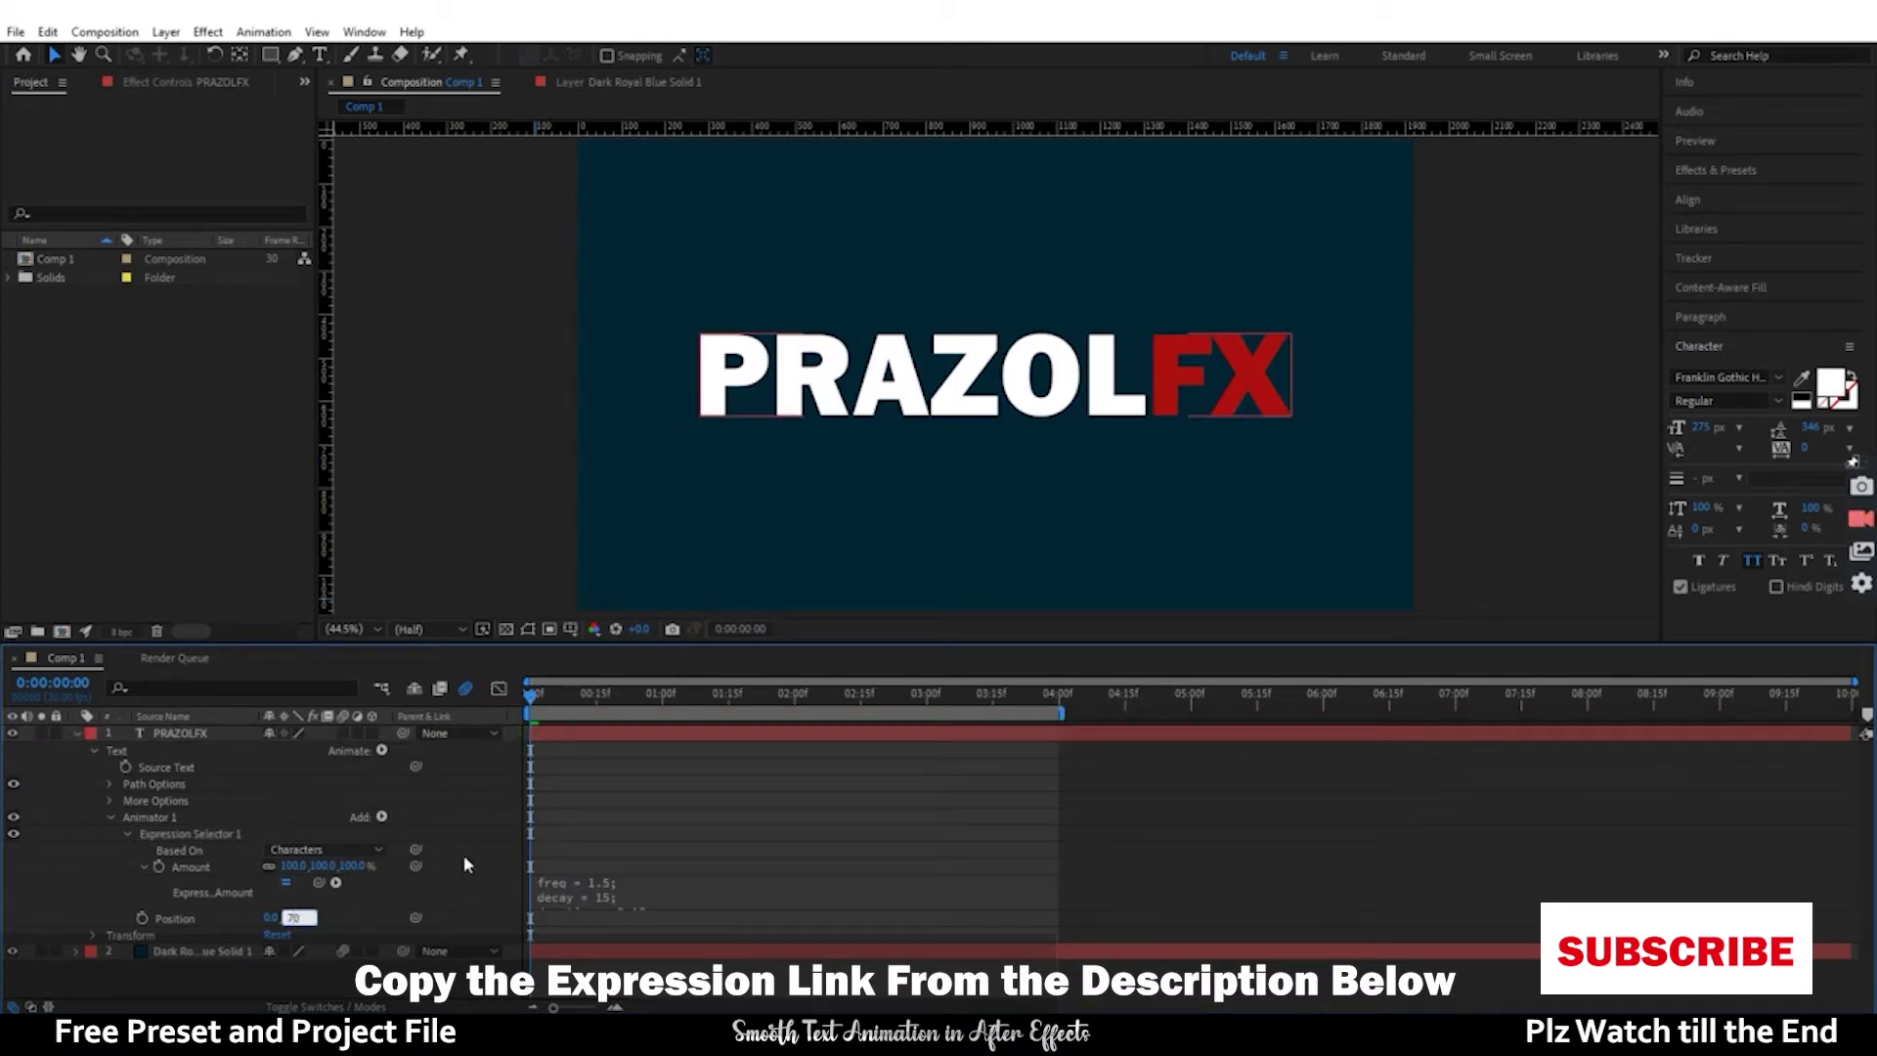
{"action": "left_click", "coordinate": [612, 824]}
{"action": "key", "text": "space"}
{"action": "key", "text": "space"}
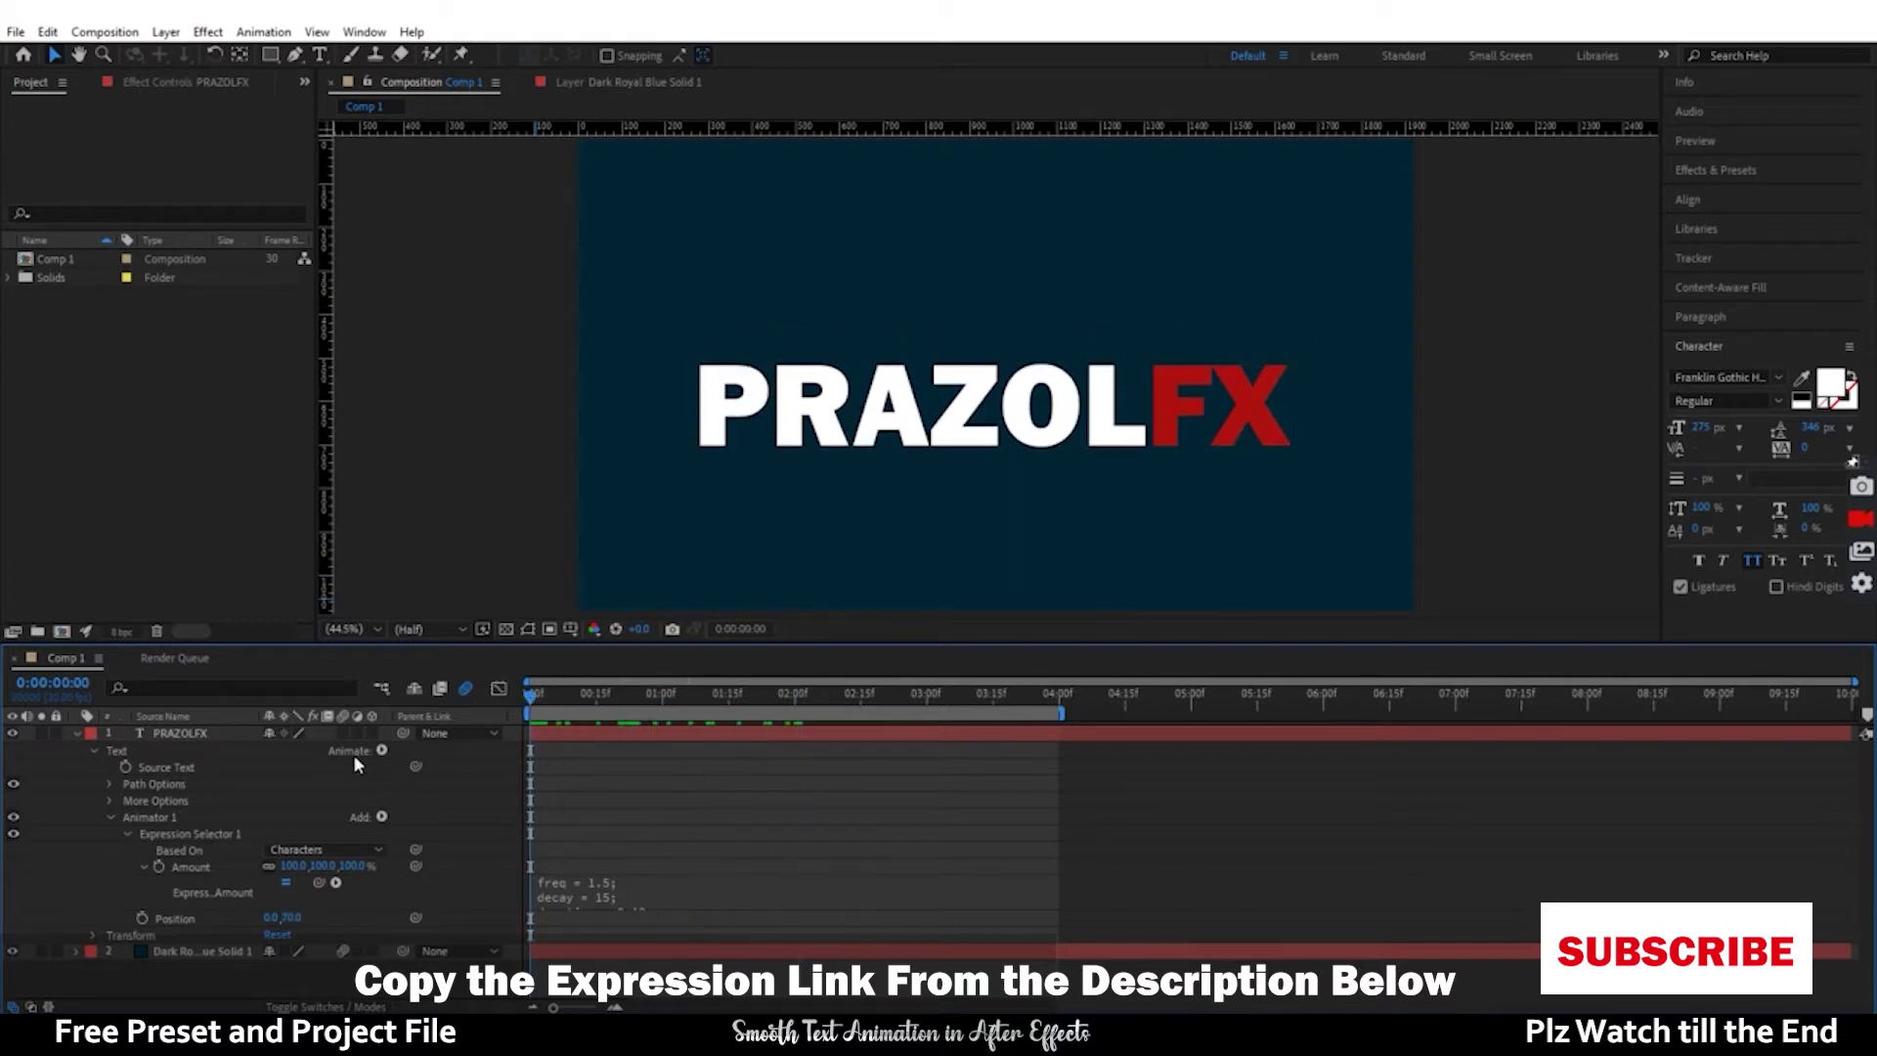
{"action": "key", "text": "space"}
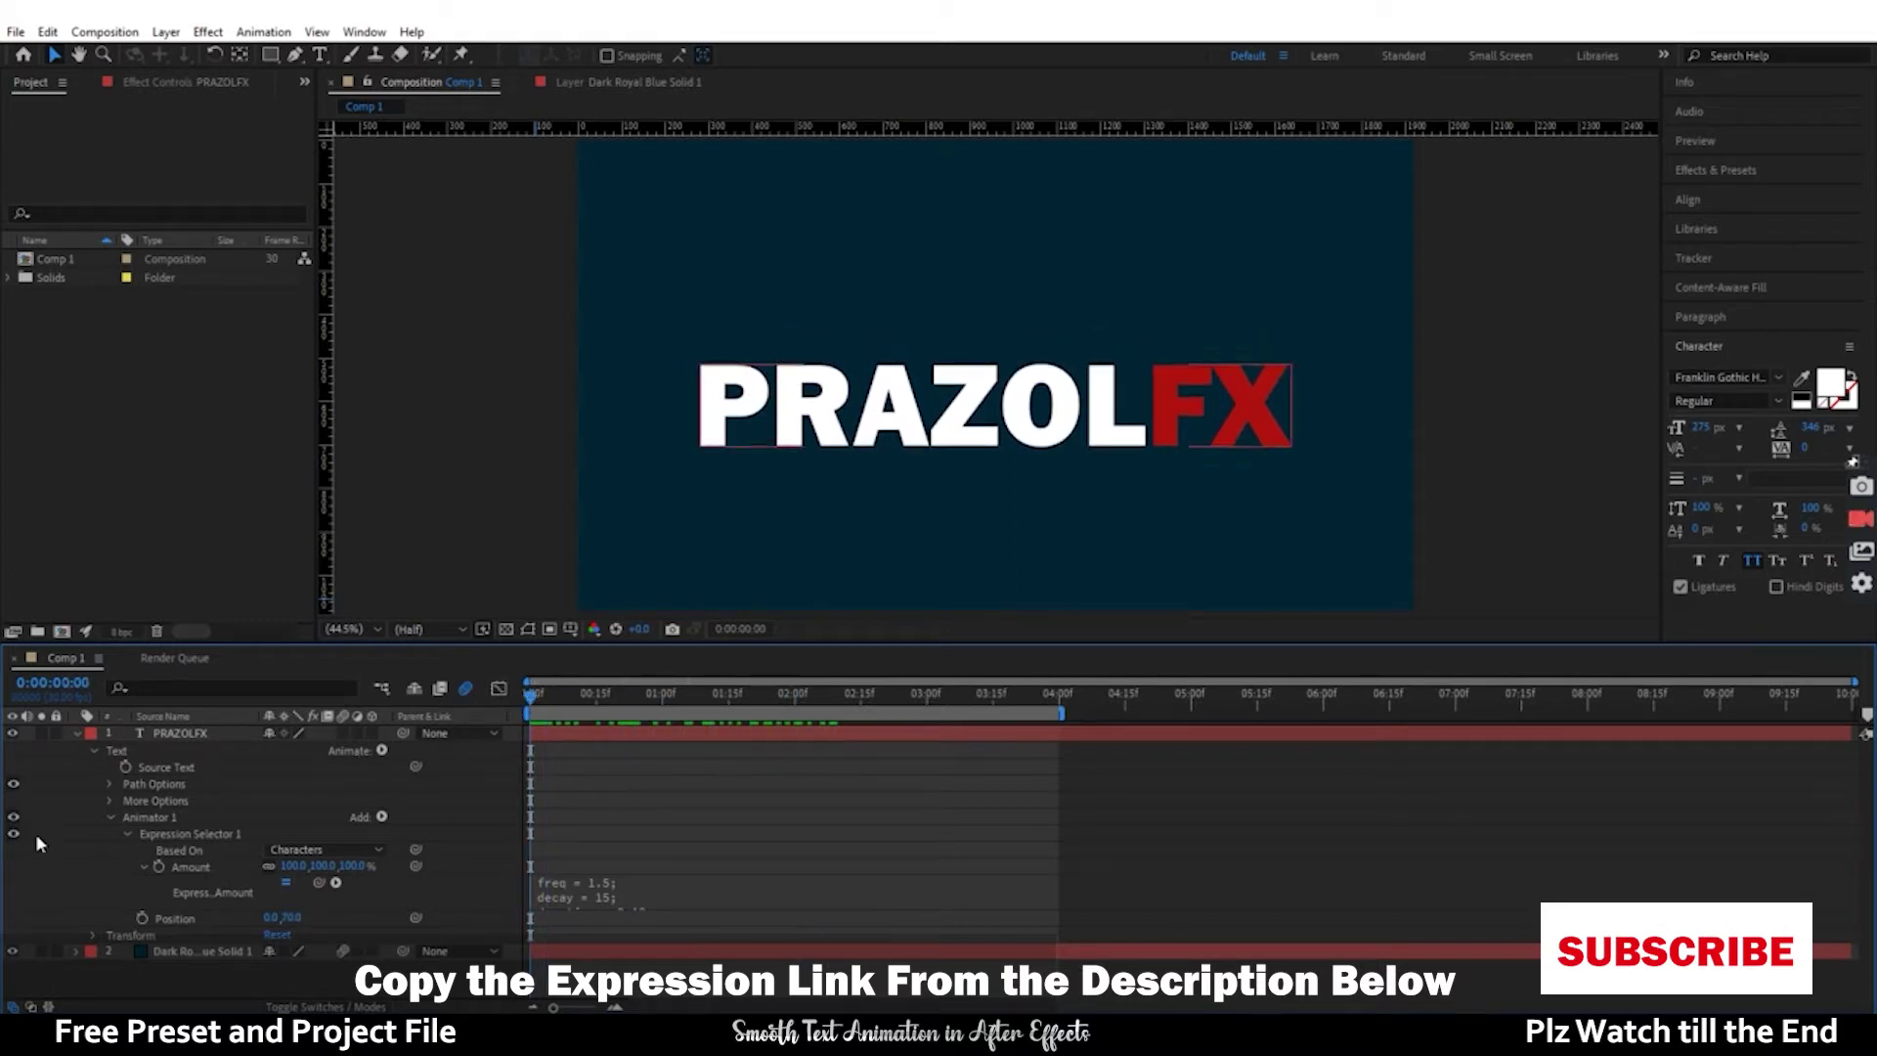
{"action": "key", "text": "space"}
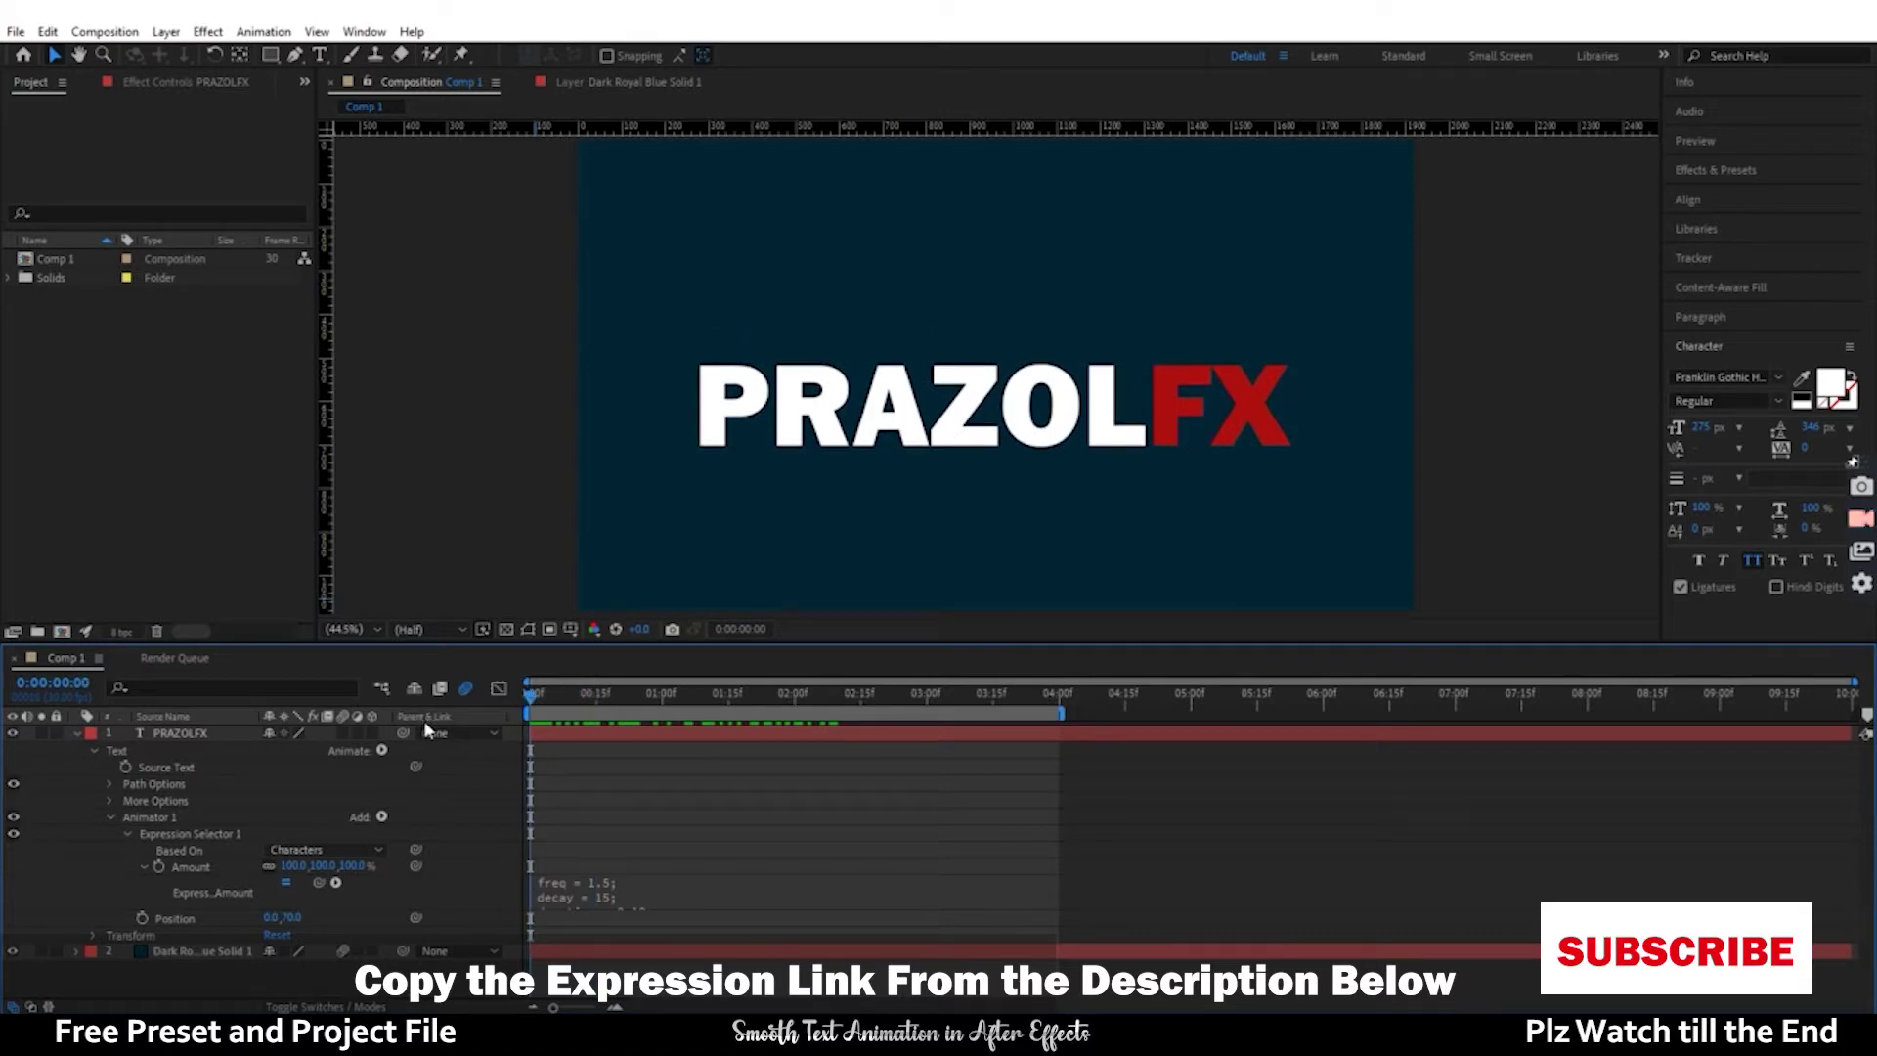
{"action": "key", "text": "space"}
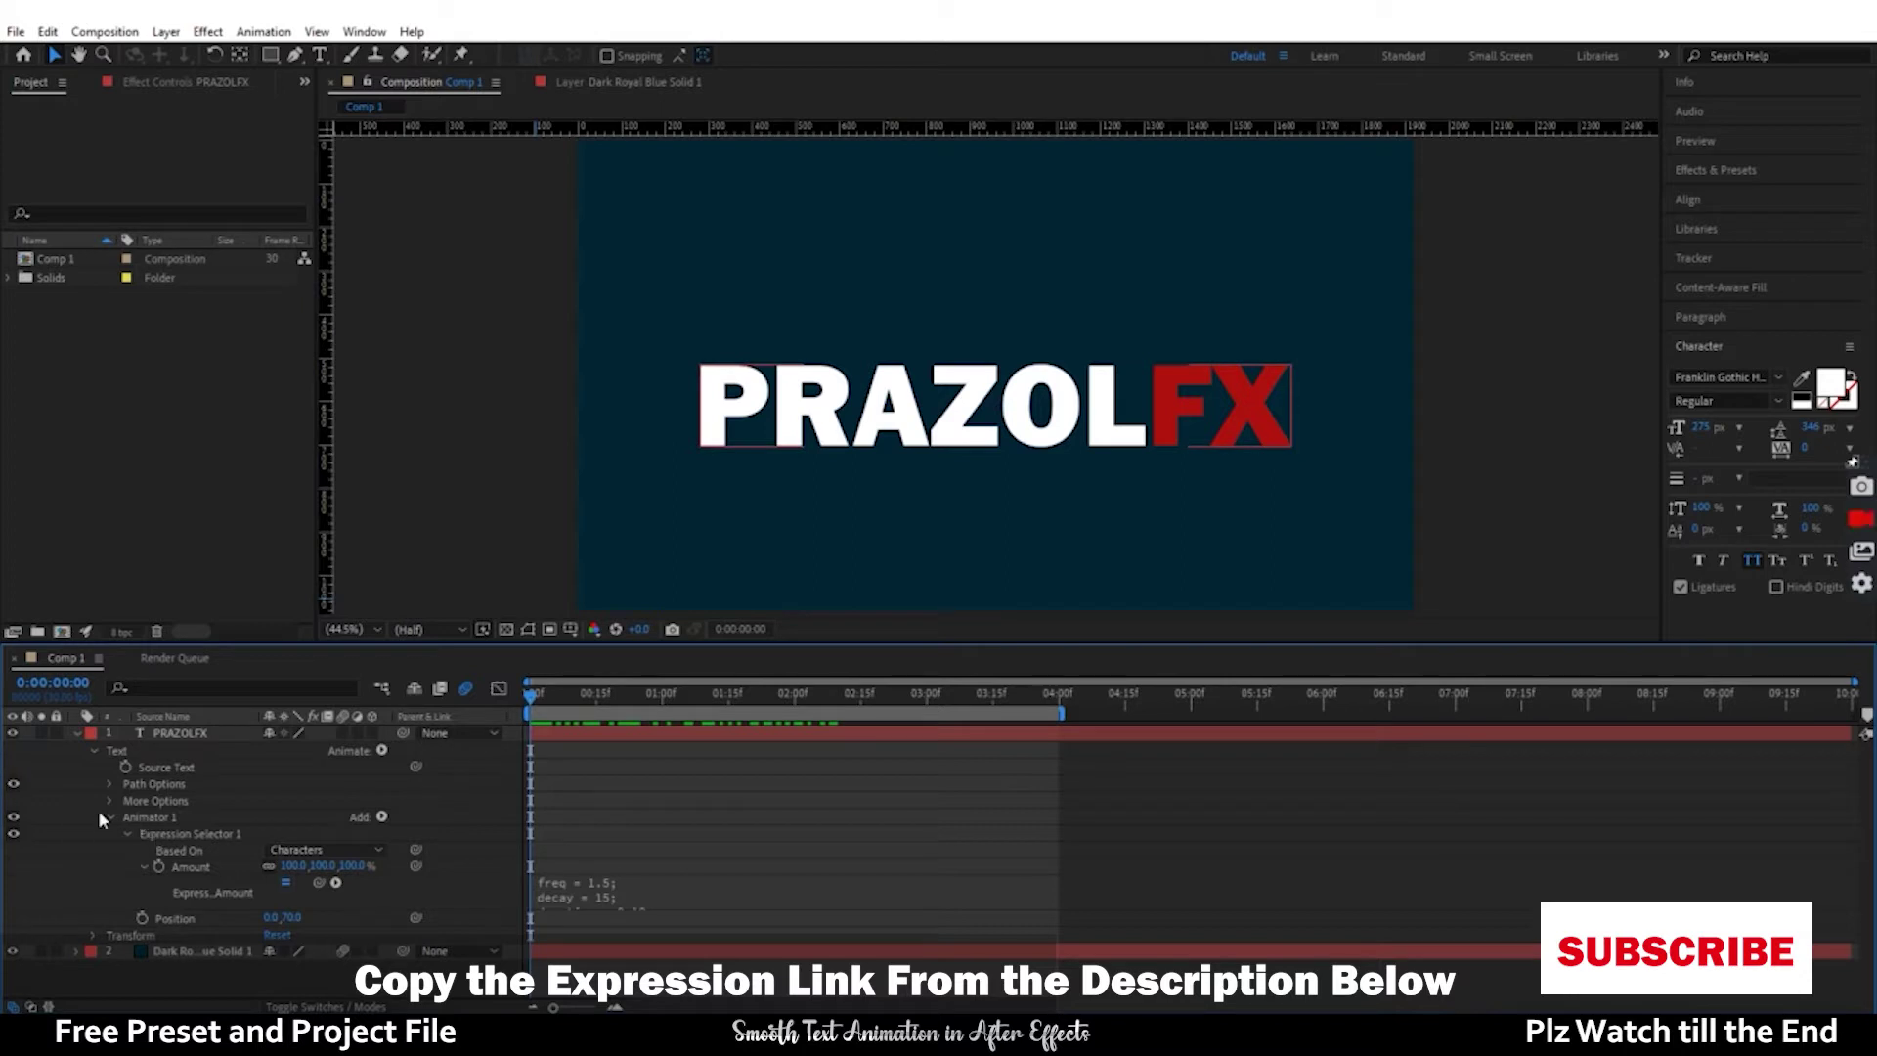
{"action": "left_click", "coordinate": [133, 819]}
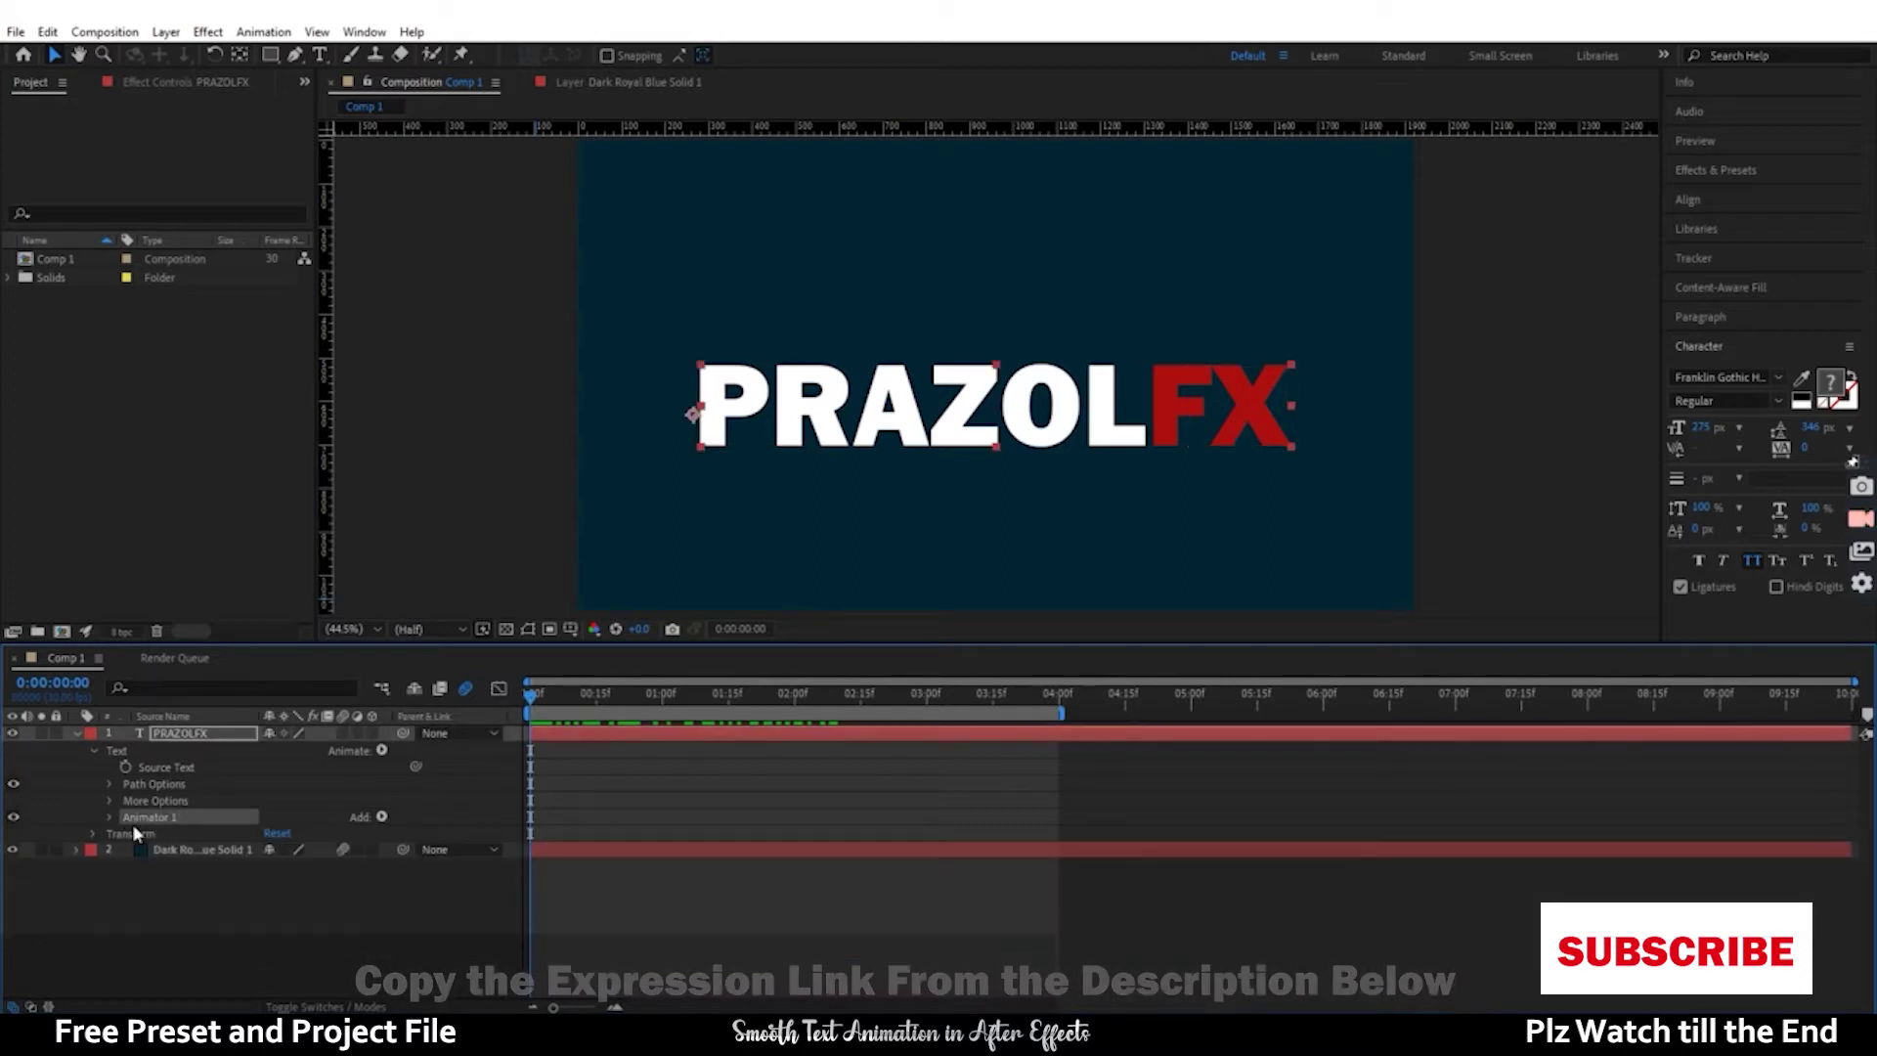
- Add Scale, Skew and Rotation properties to Animator 1
{"action": "left_click", "coordinate": [383, 819]}
{"action": "mouse_move", "coordinate": [477, 827]}
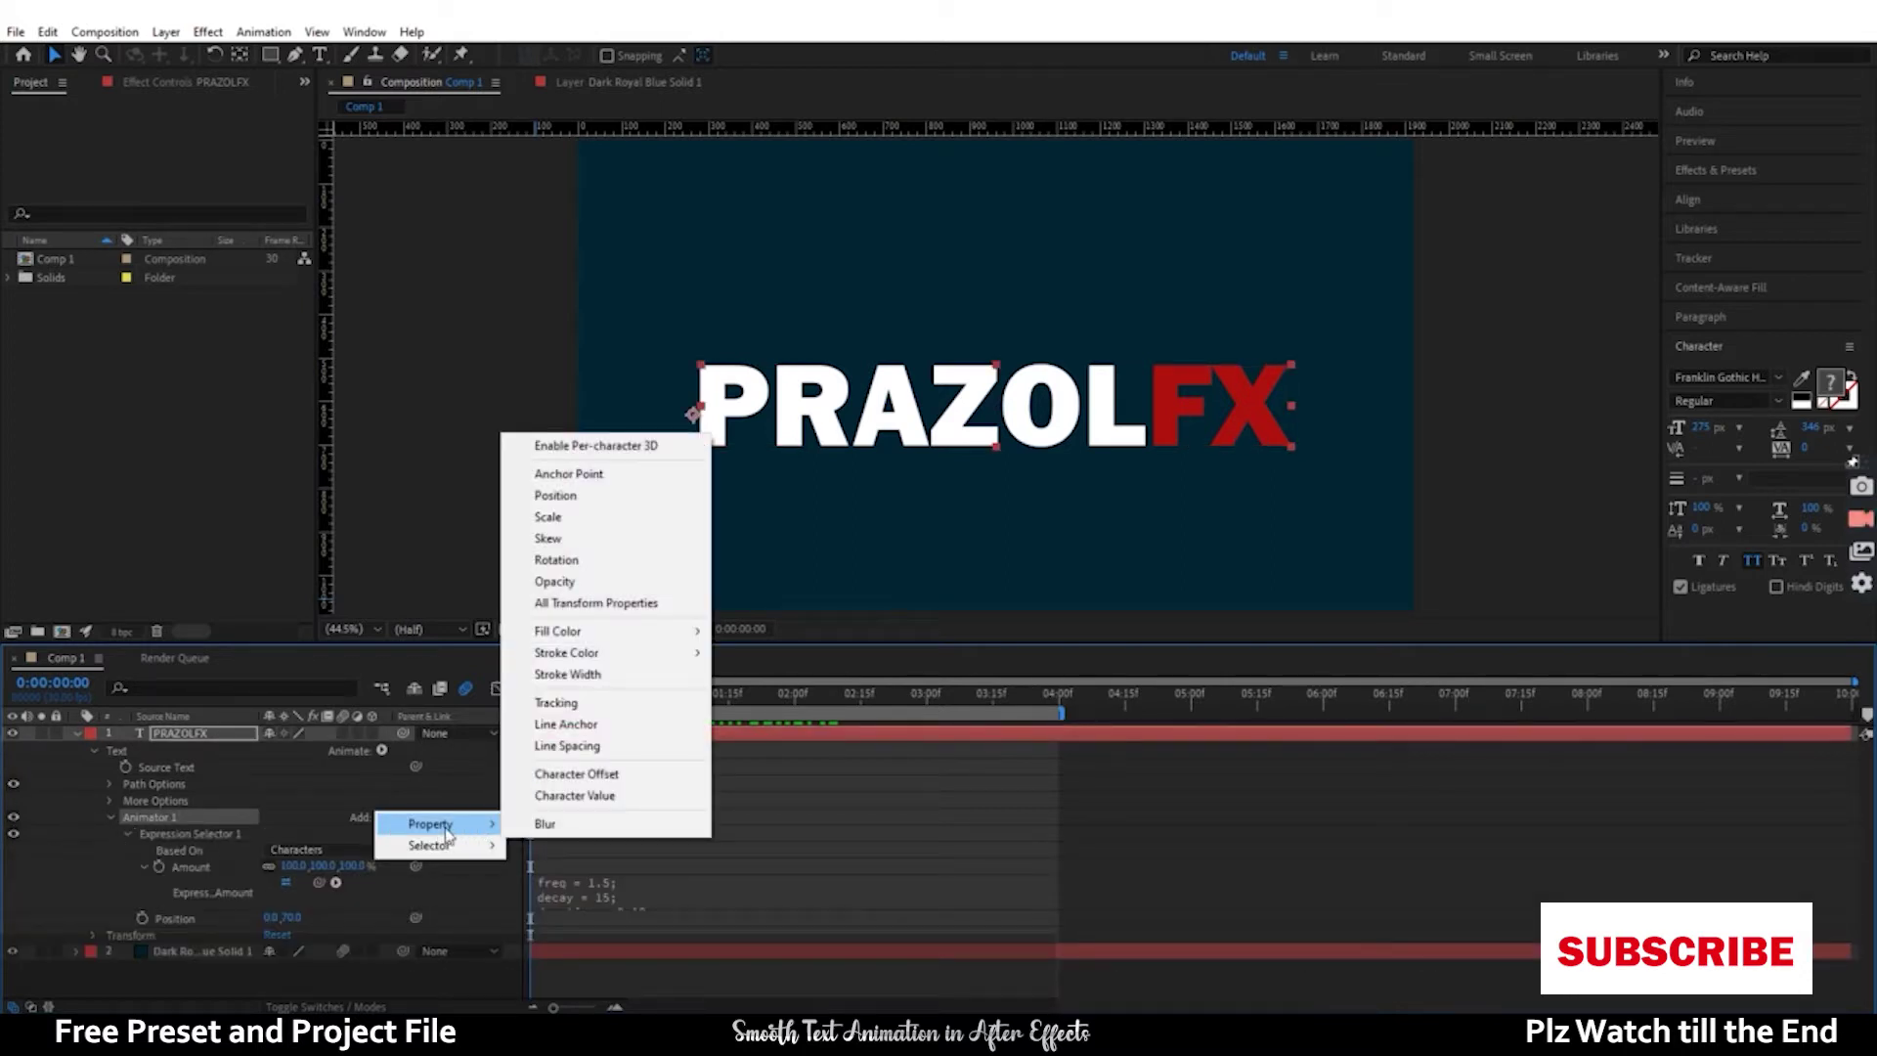
{"action": "left_click", "coordinate": [547, 516]}
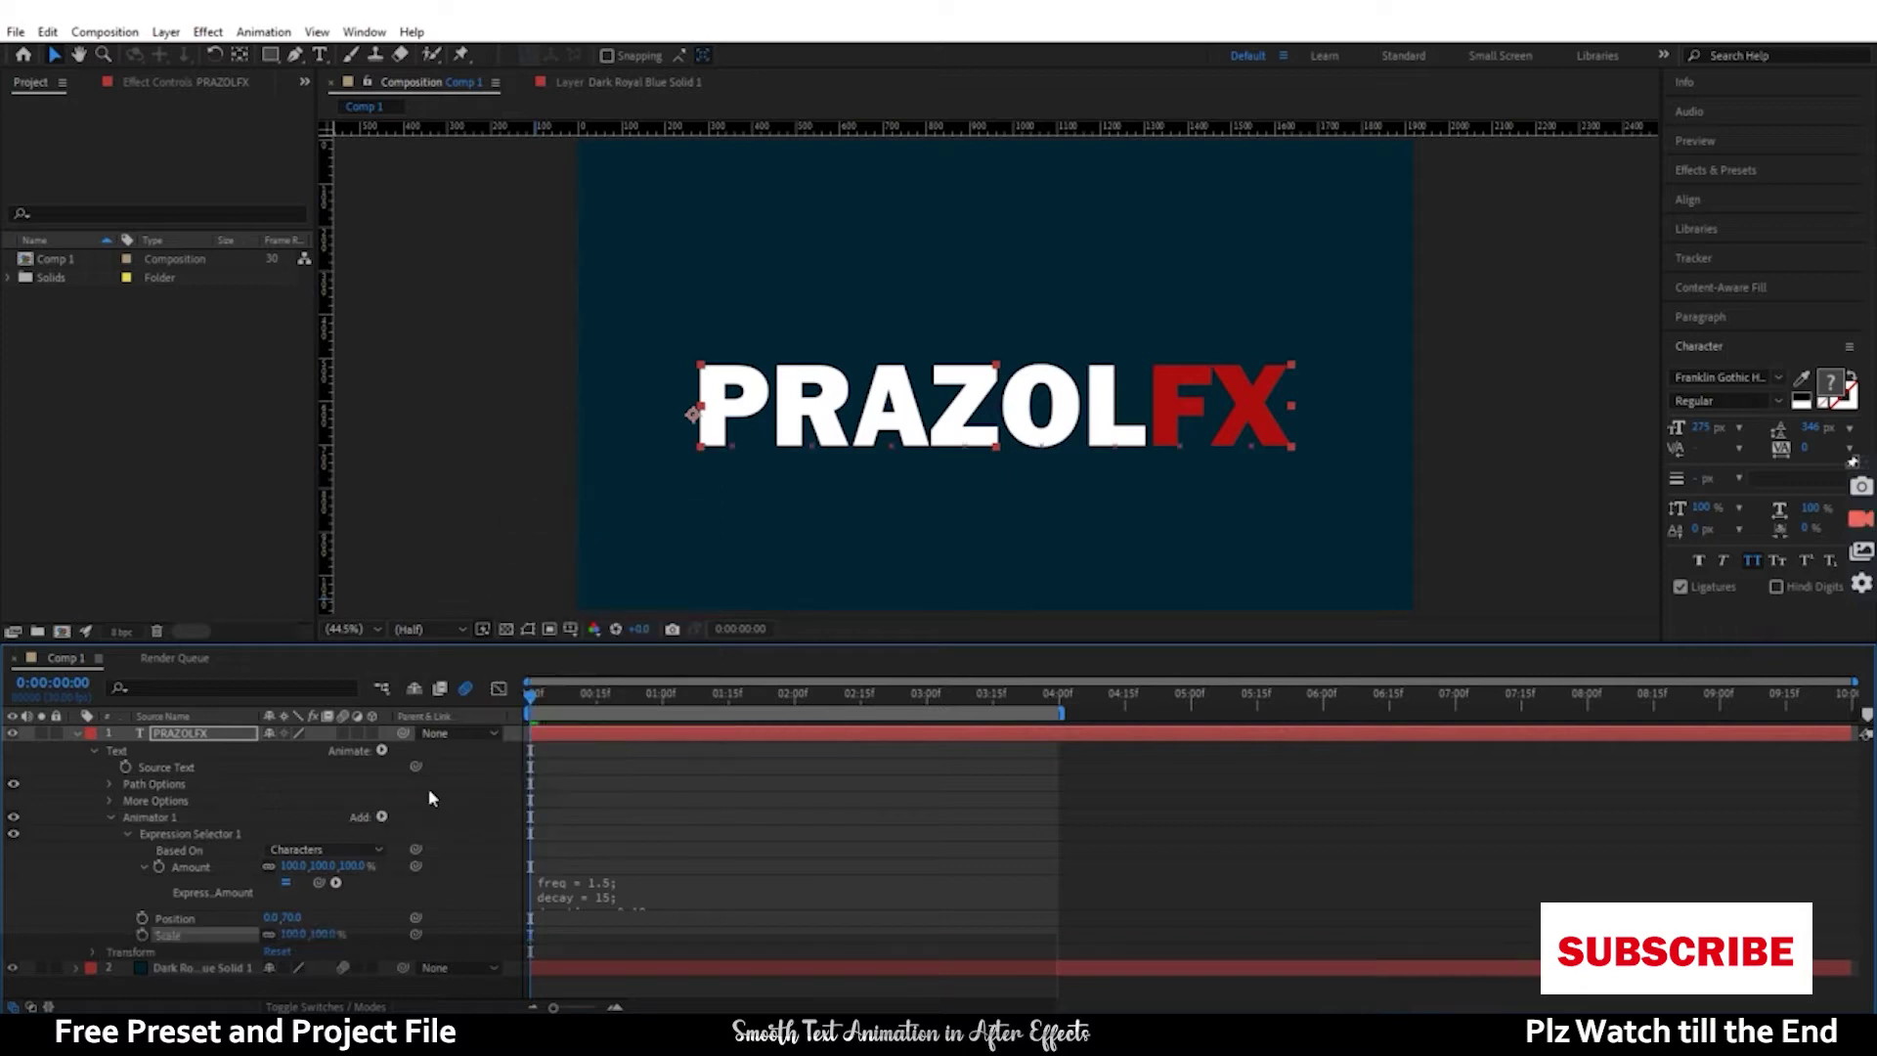
{"action": "left_click", "coordinate": [382, 817]}
{"action": "mouse_move", "coordinate": [420, 825]}
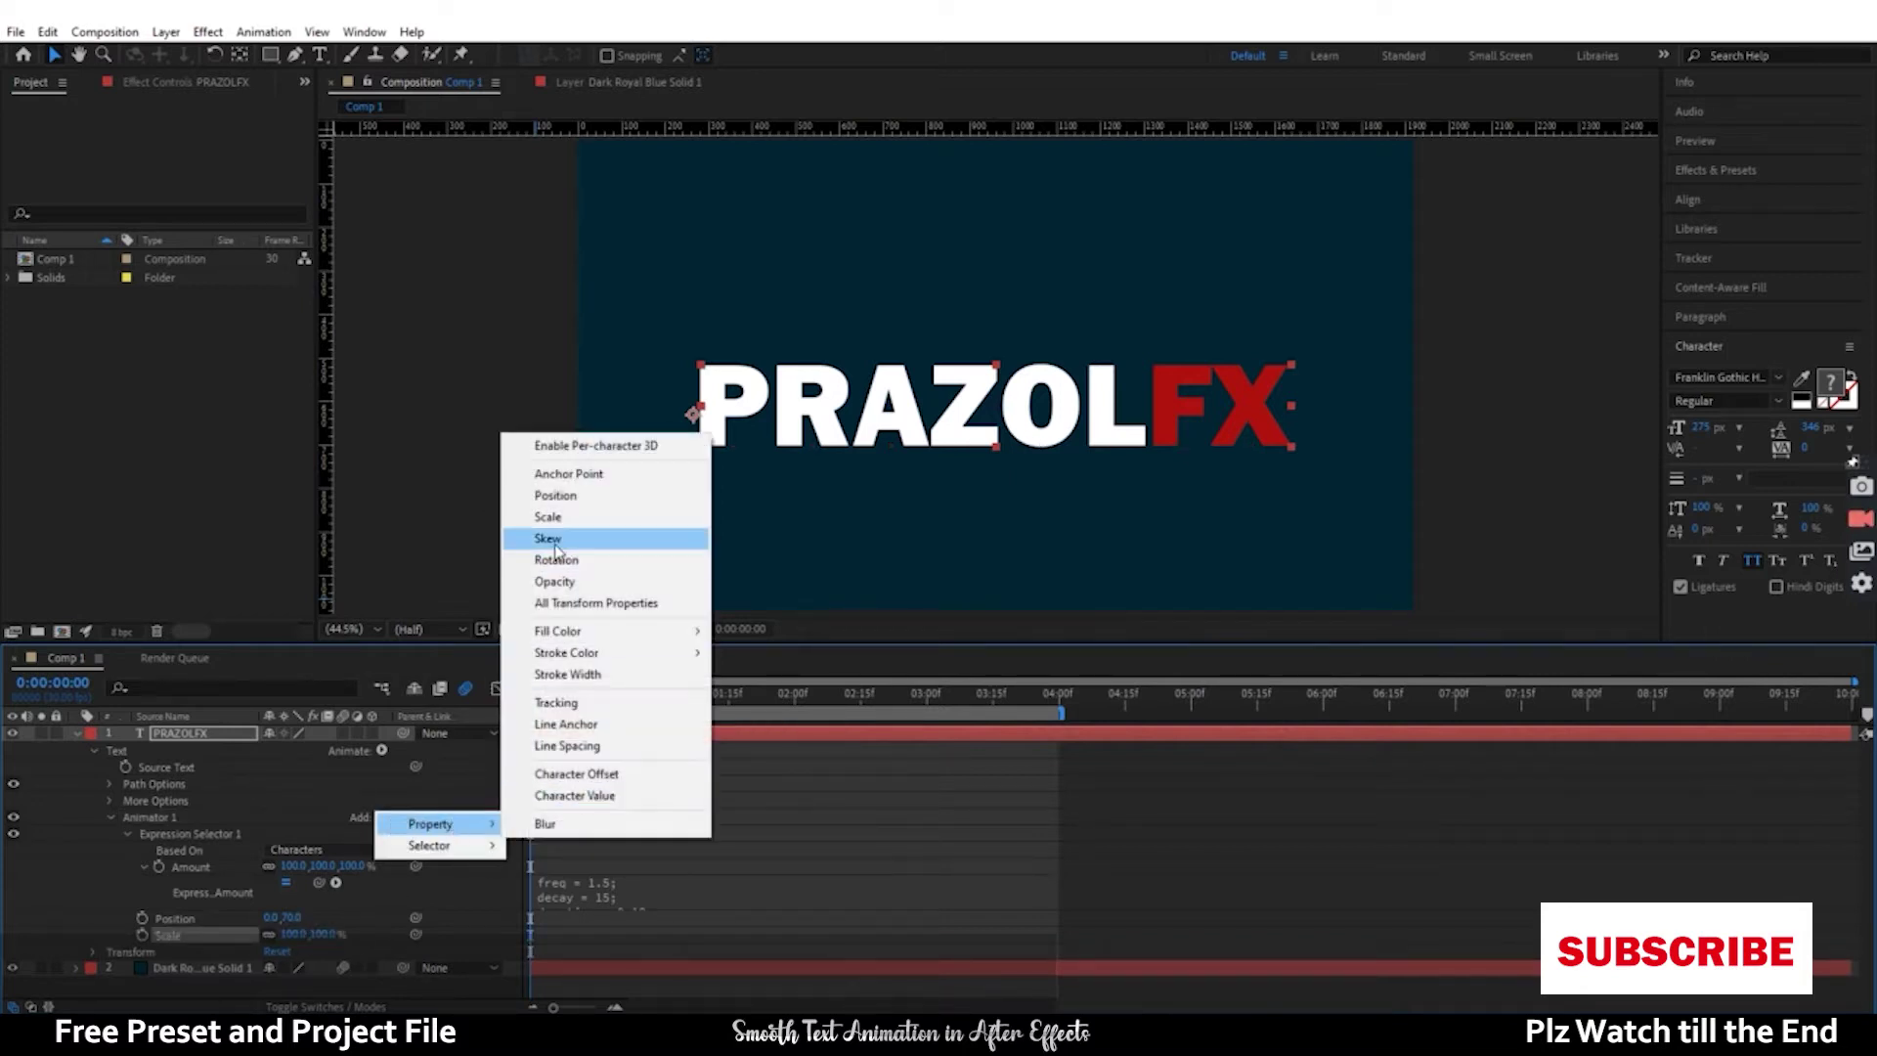
{"action": "left_click", "coordinate": [548, 538]}
{"action": "left_click", "coordinate": [382, 818]}
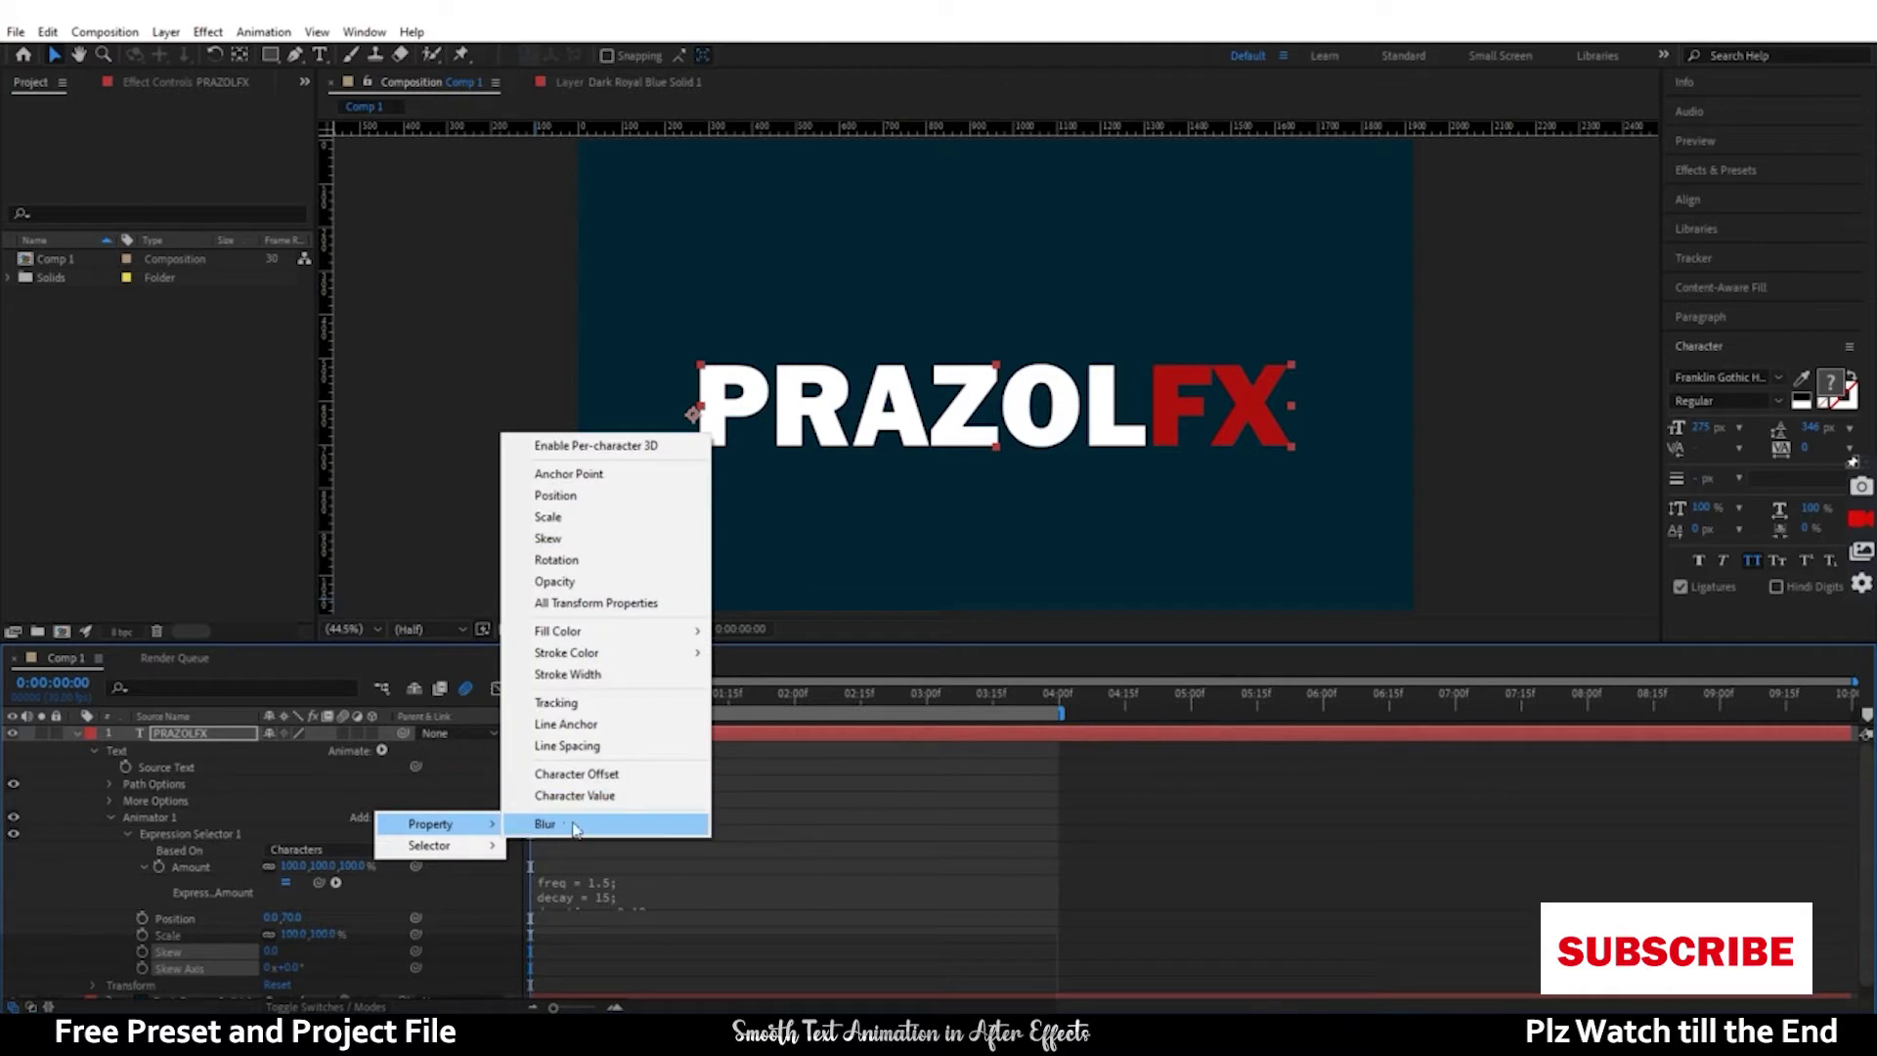
{"action": "left_click", "coordinate": [593, 562]}
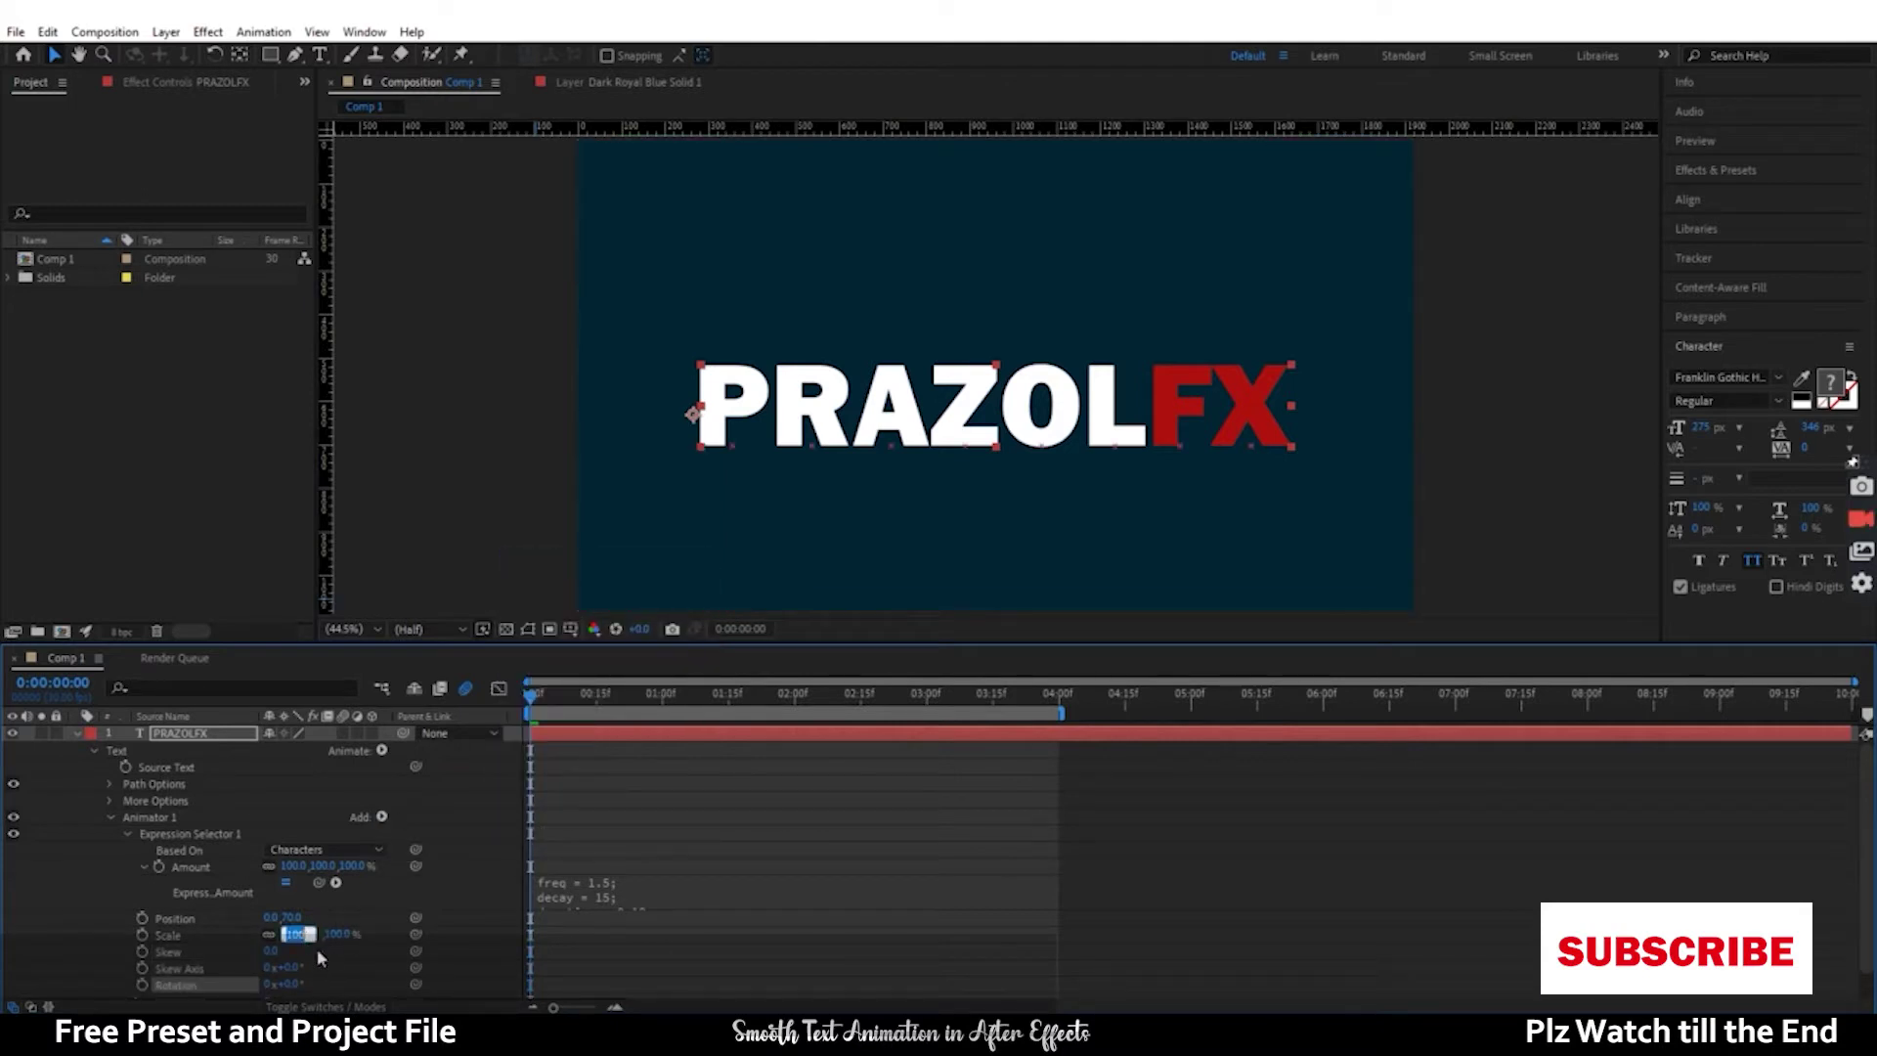
- Set Scale 0%, Skew 30, Skew Axis 60° and Rotation 65°, then preview the animation
{"action": "type", "text": "0"}
{"action": "left_click", "coordinate": [253, 956]}
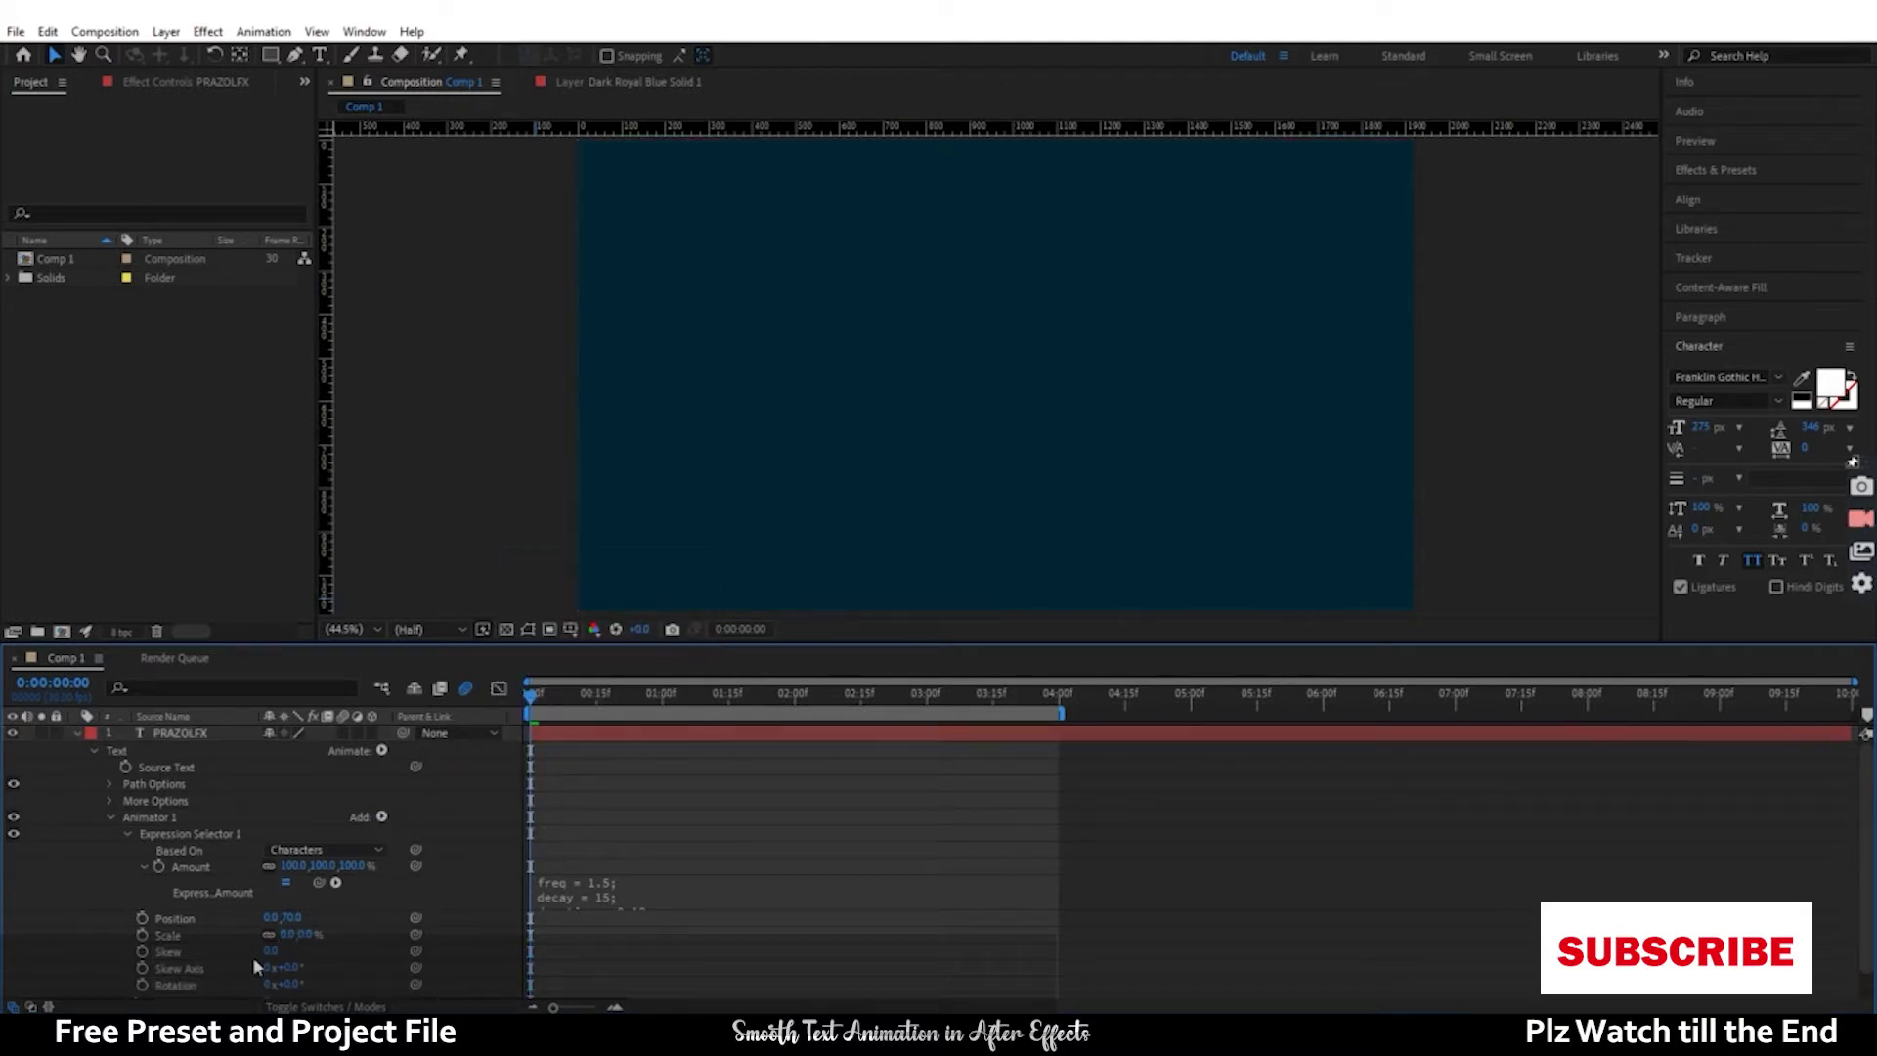
{"action": "left_click", "coordinate": [272, 952]}
{"action": "type", "text": "30"}
{"action": "key", "text": "Tab"}
{"action": "key", "text": "Tab"}
{"action": "type", "text": "60"}
{"action": "type", "text": "65"}
{"action": "key", "text": "Return"}
{"action": "scroll", "coordinate": [587, 680], "scroll_direction": "down", "scroll_amount": 1}
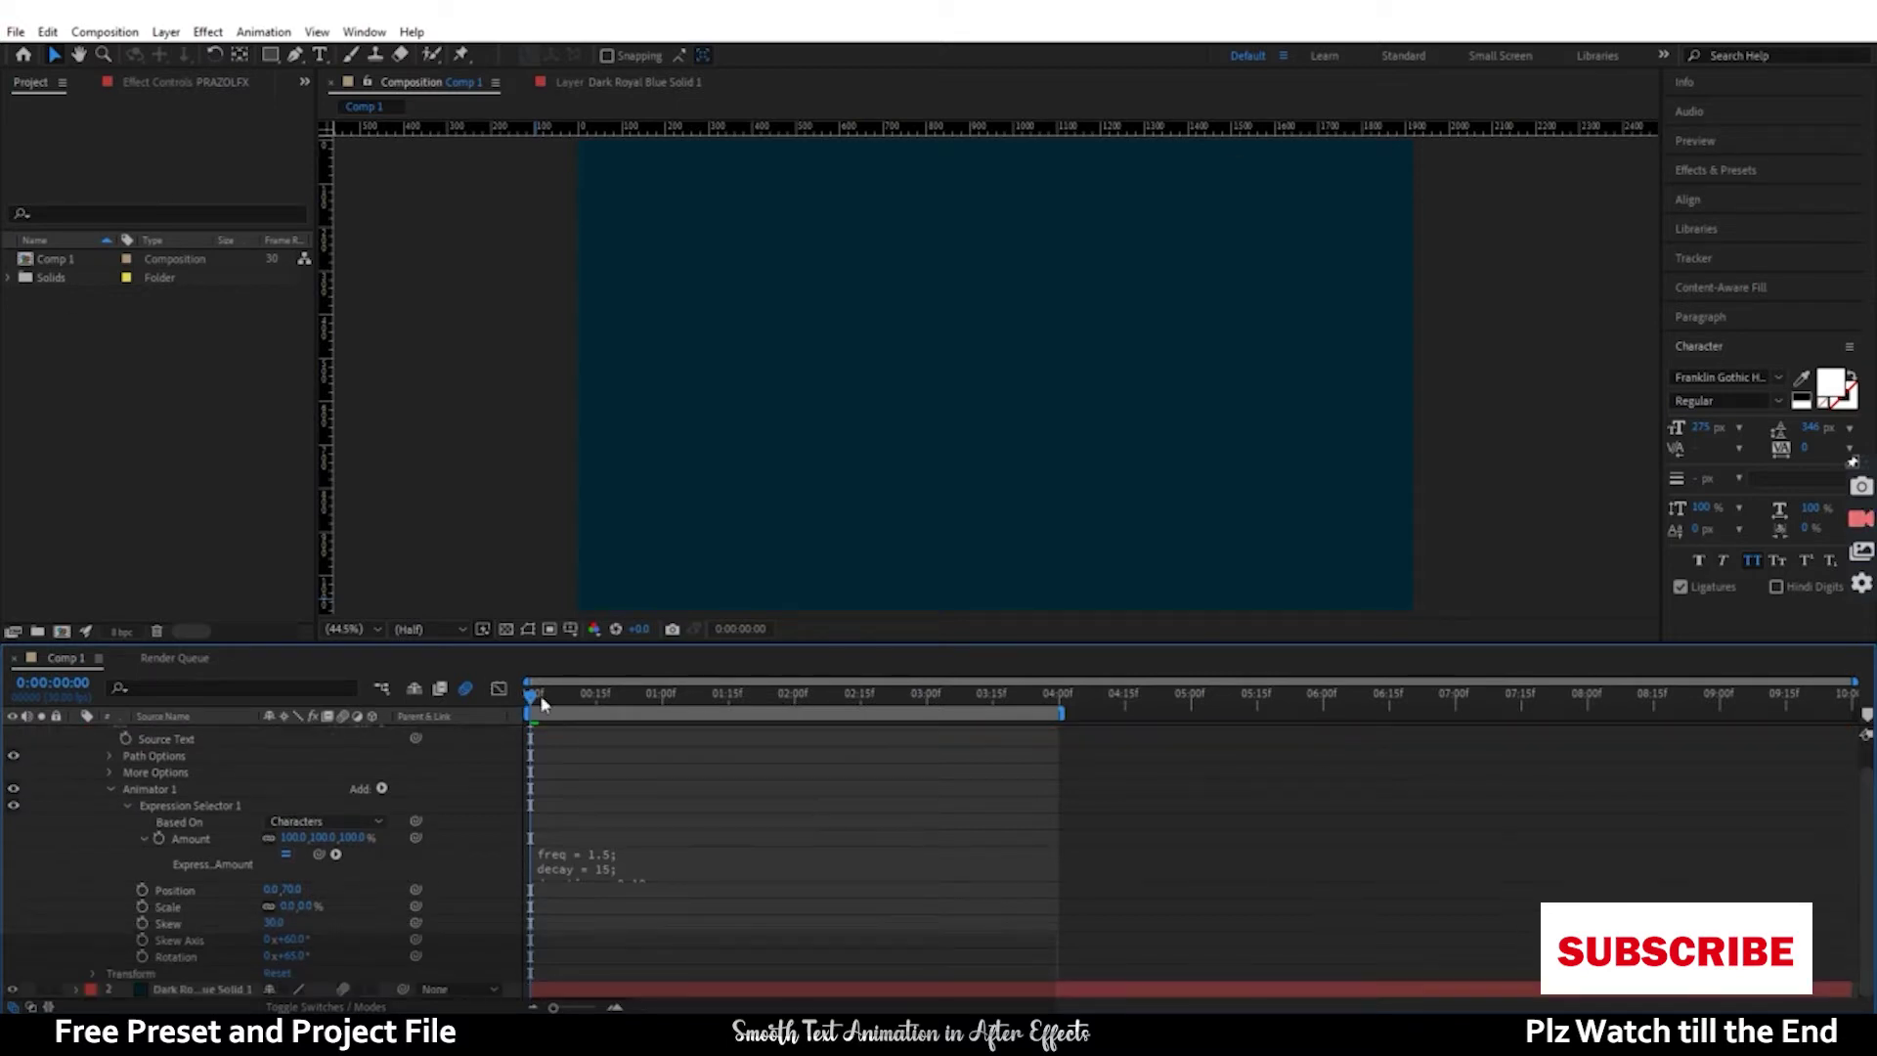
{"action": "left_click_drag", "start_coordinate": [544, 704], "coordinate": [475, 731]}
{"action": "key", "text": "space"}
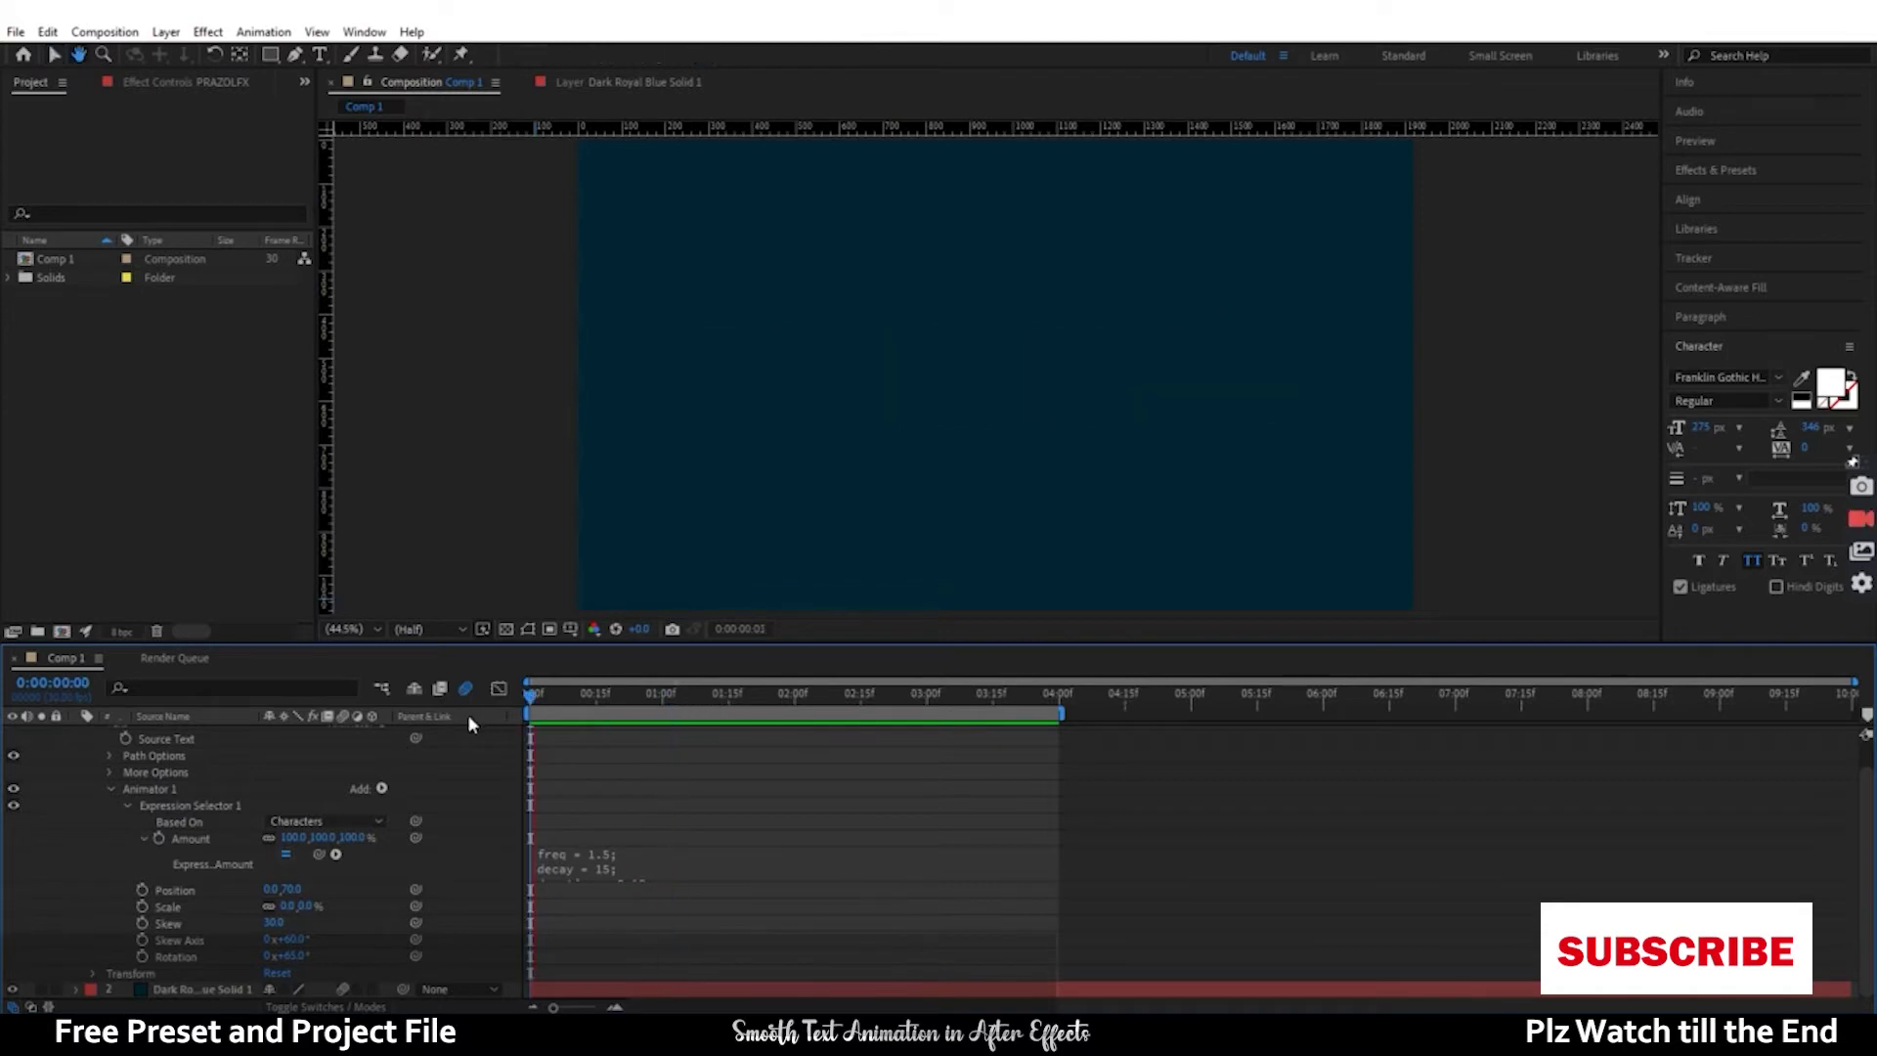
{"action": "key", "text": "space"}
{"action": "key", "text": "space"}
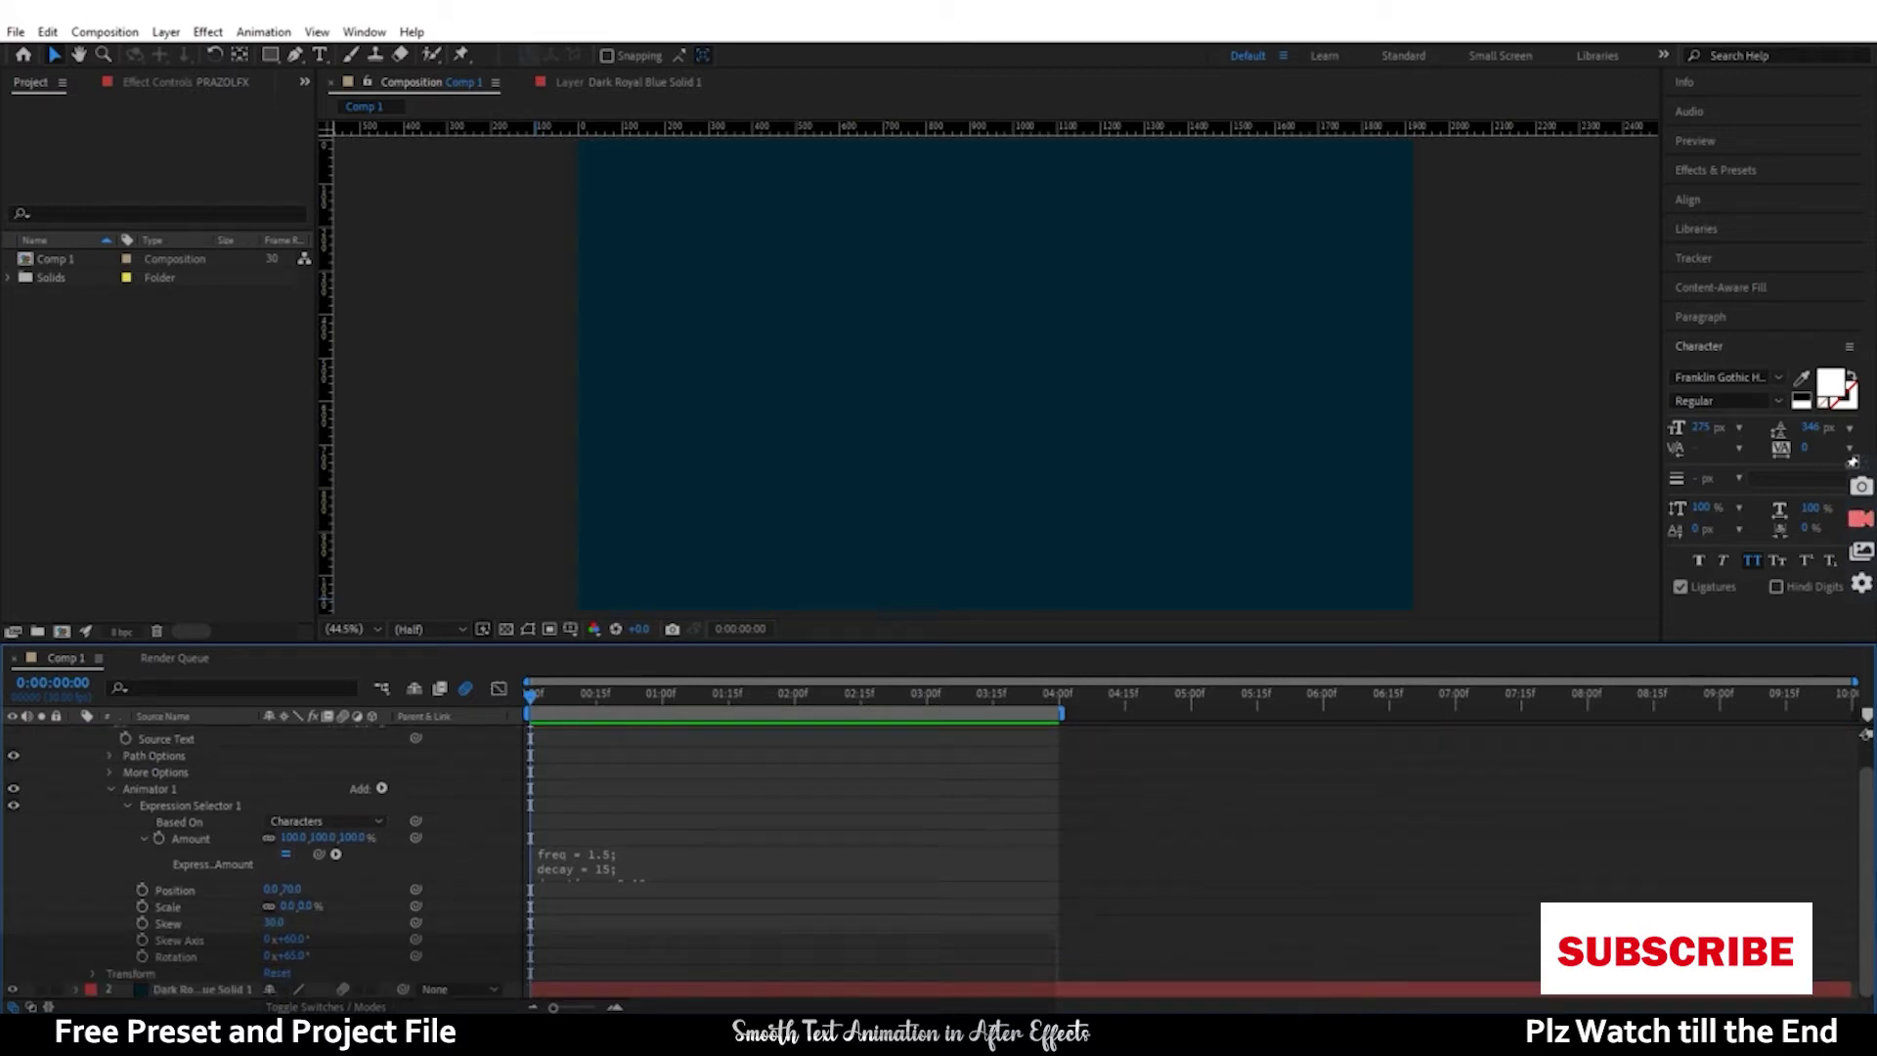
- Duplicate Animator 1 as Animator 2 and change its bounce expression to freq 1, decay 8, duration 0.25
{"action": "left_click", "coordinate": [112, 825]}
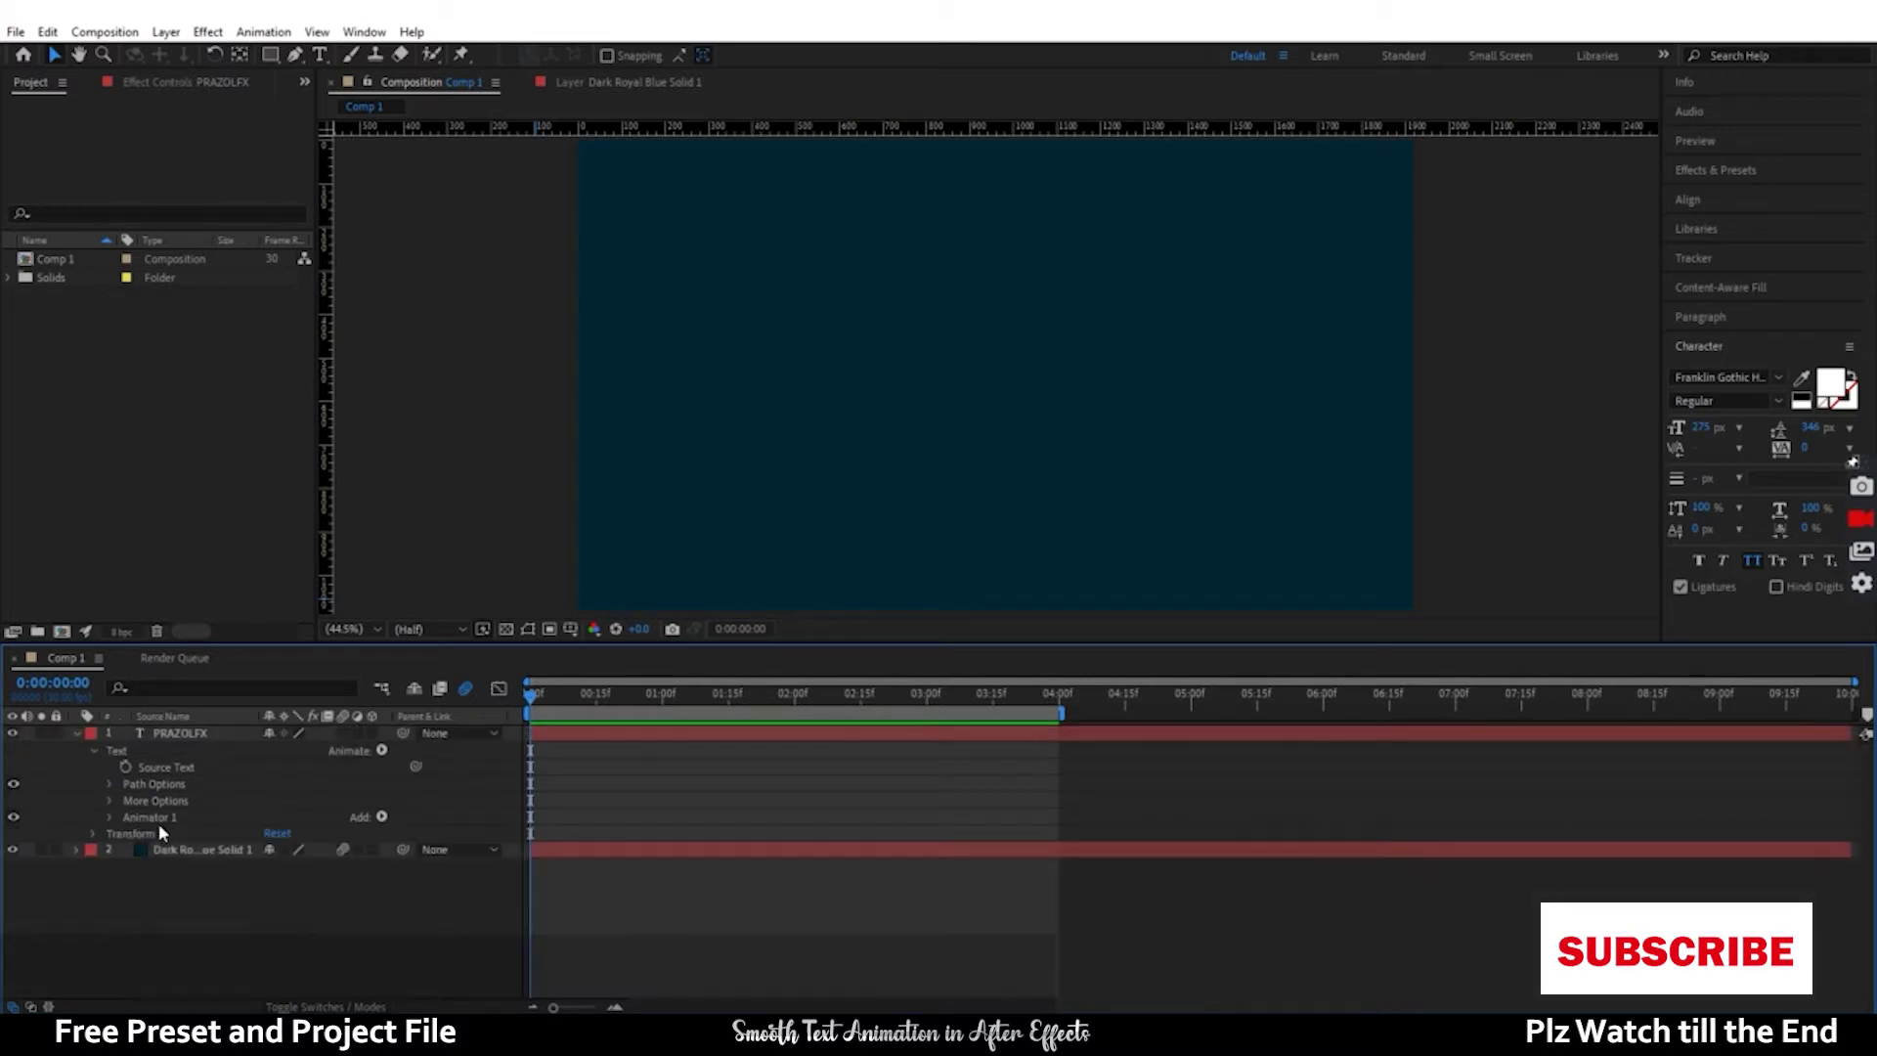
{"action": "left_click", "coordinate": [161, 820]}
{"action": "key", "text": "ctrl+d"}
{"action": "left_click", "coordinate": [112, 833]}
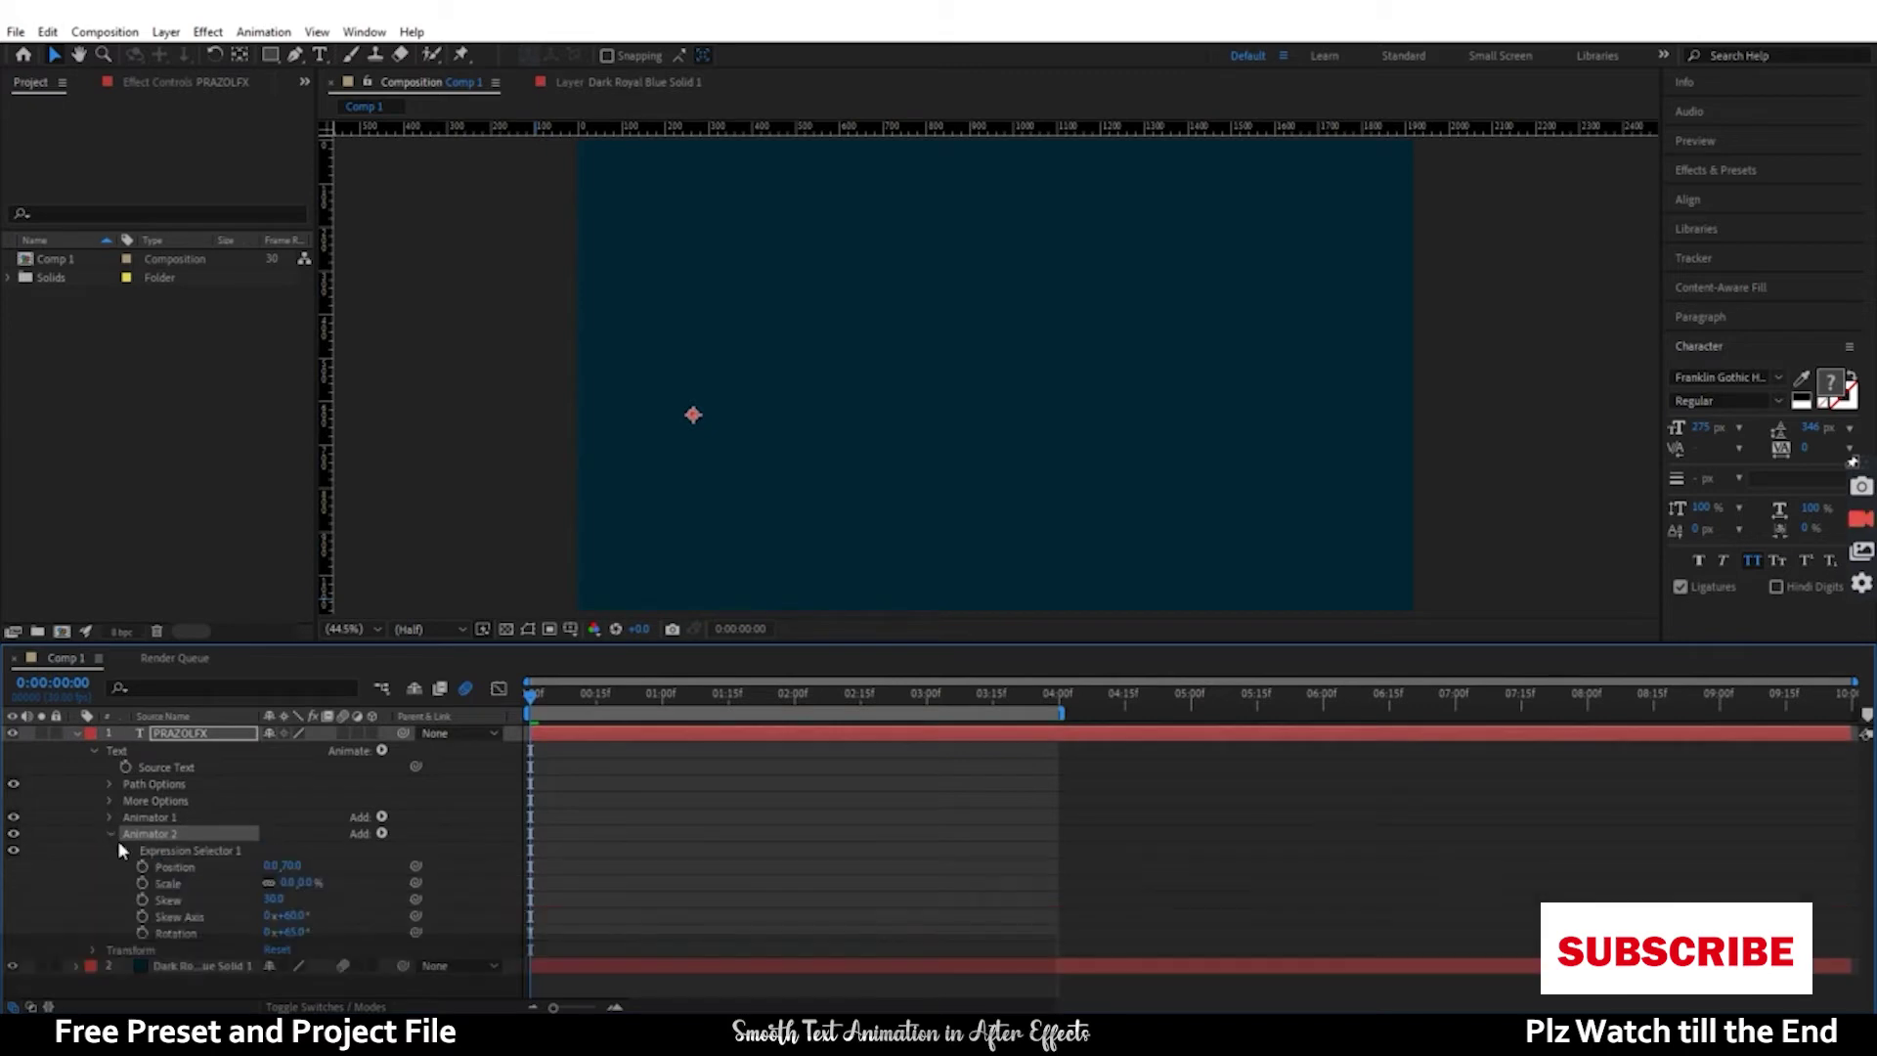
{"action": "left_click", "coordinate": [127, 851]}
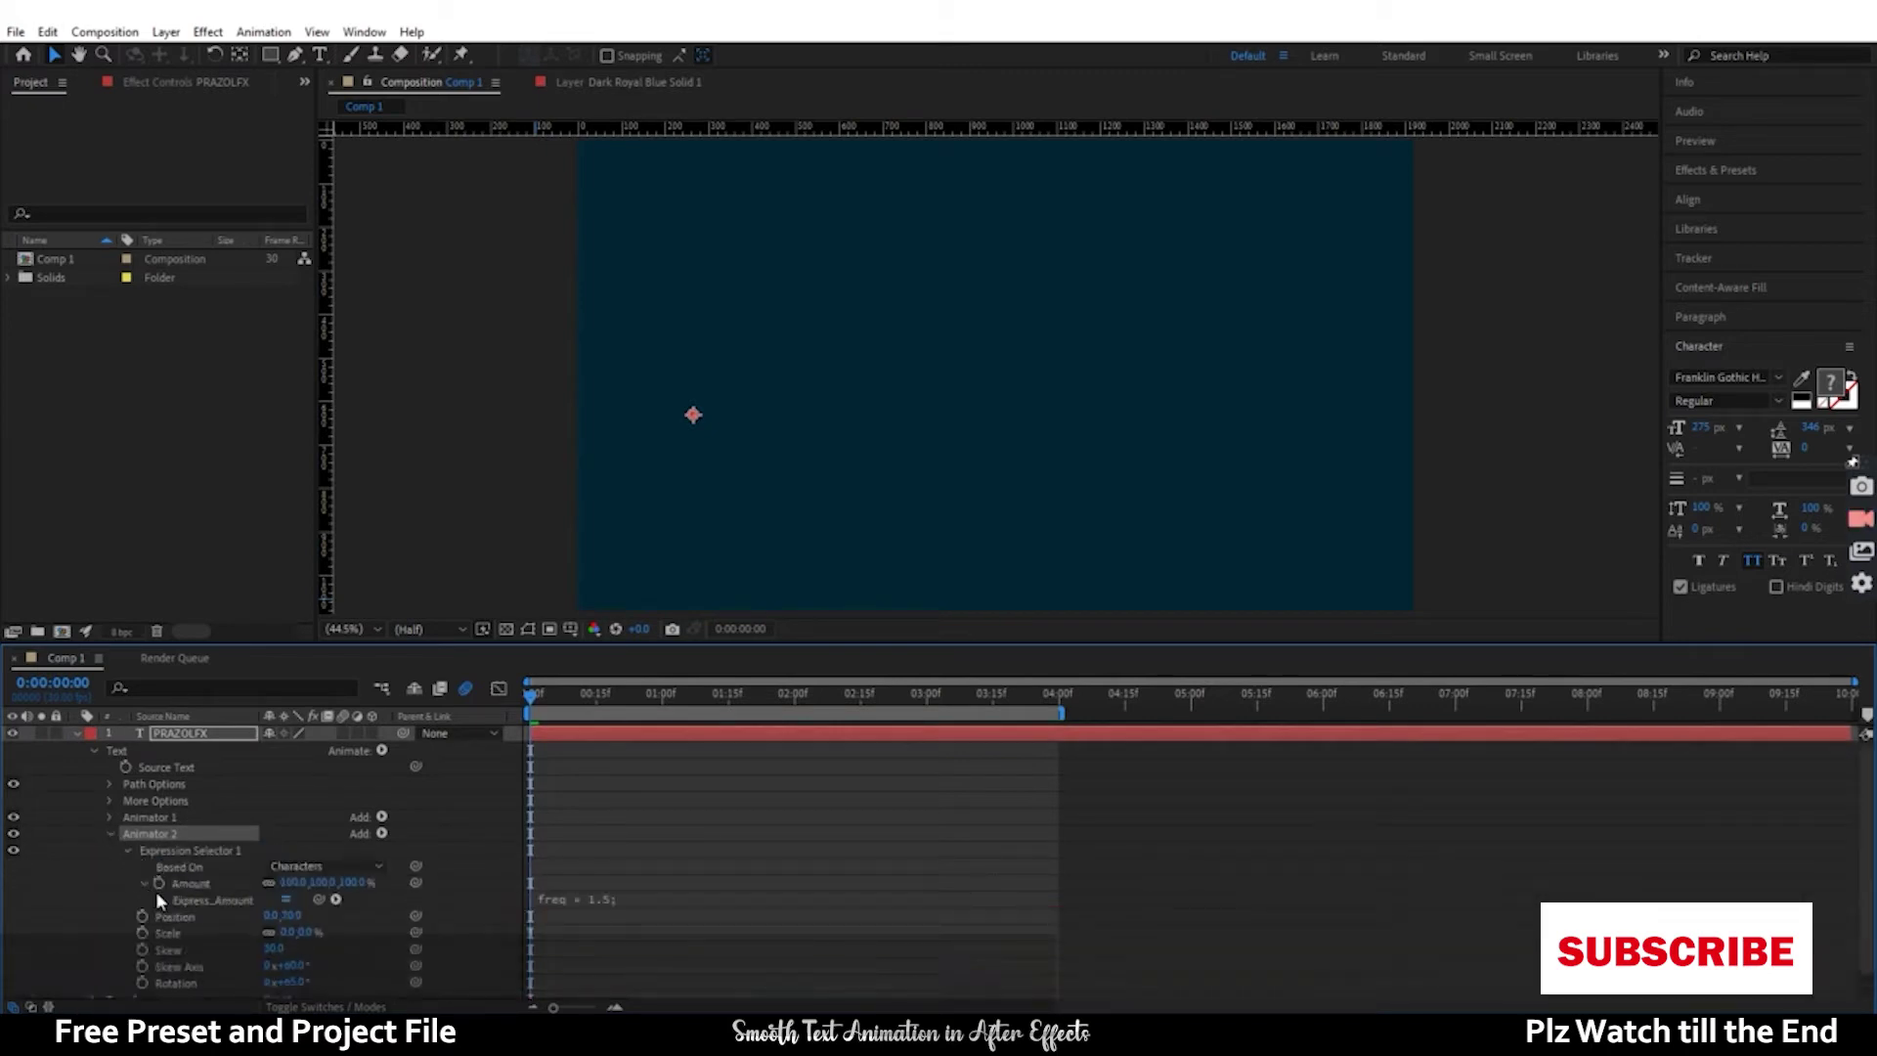
{"action": "left_click", "coordinate": [594, 901]}
{"action": "left_click", "coordinate": [662, 898]}
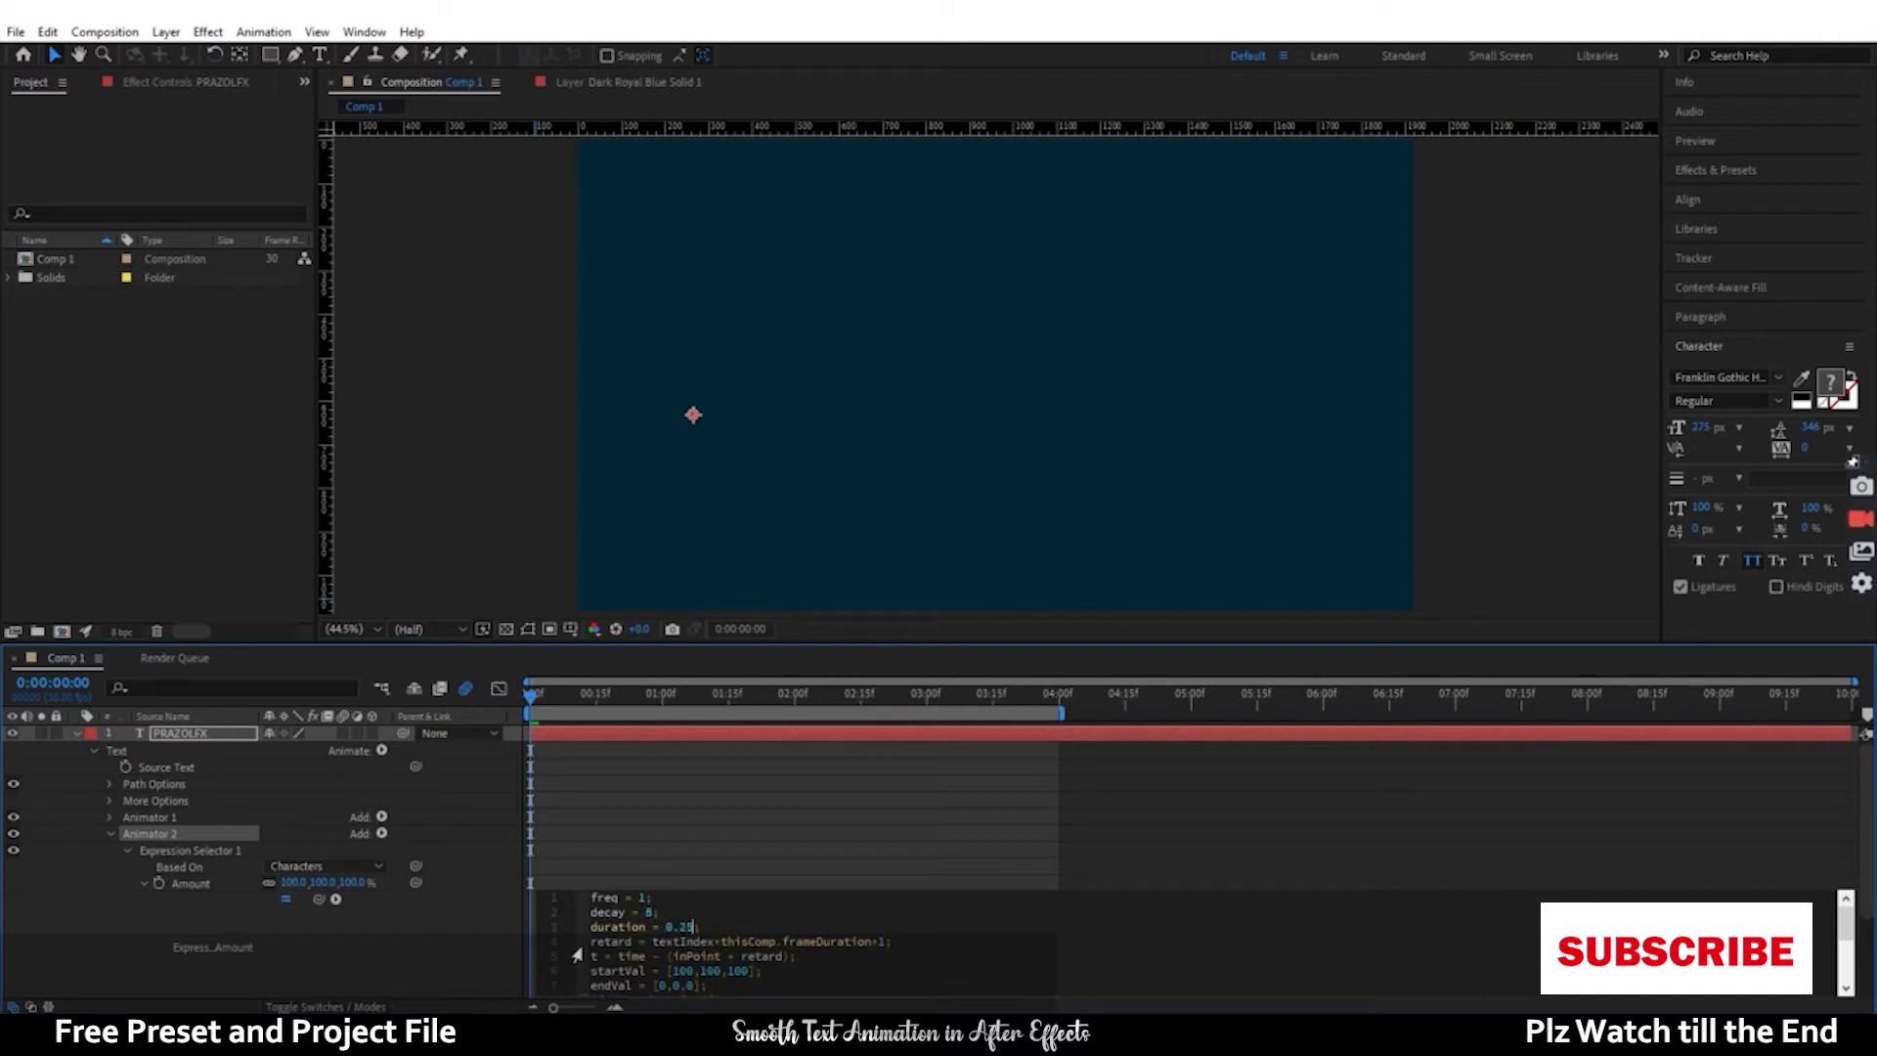
{"action": "left_click", "coordinate": [690, 859]}
{"action": "key", "text": "space"}
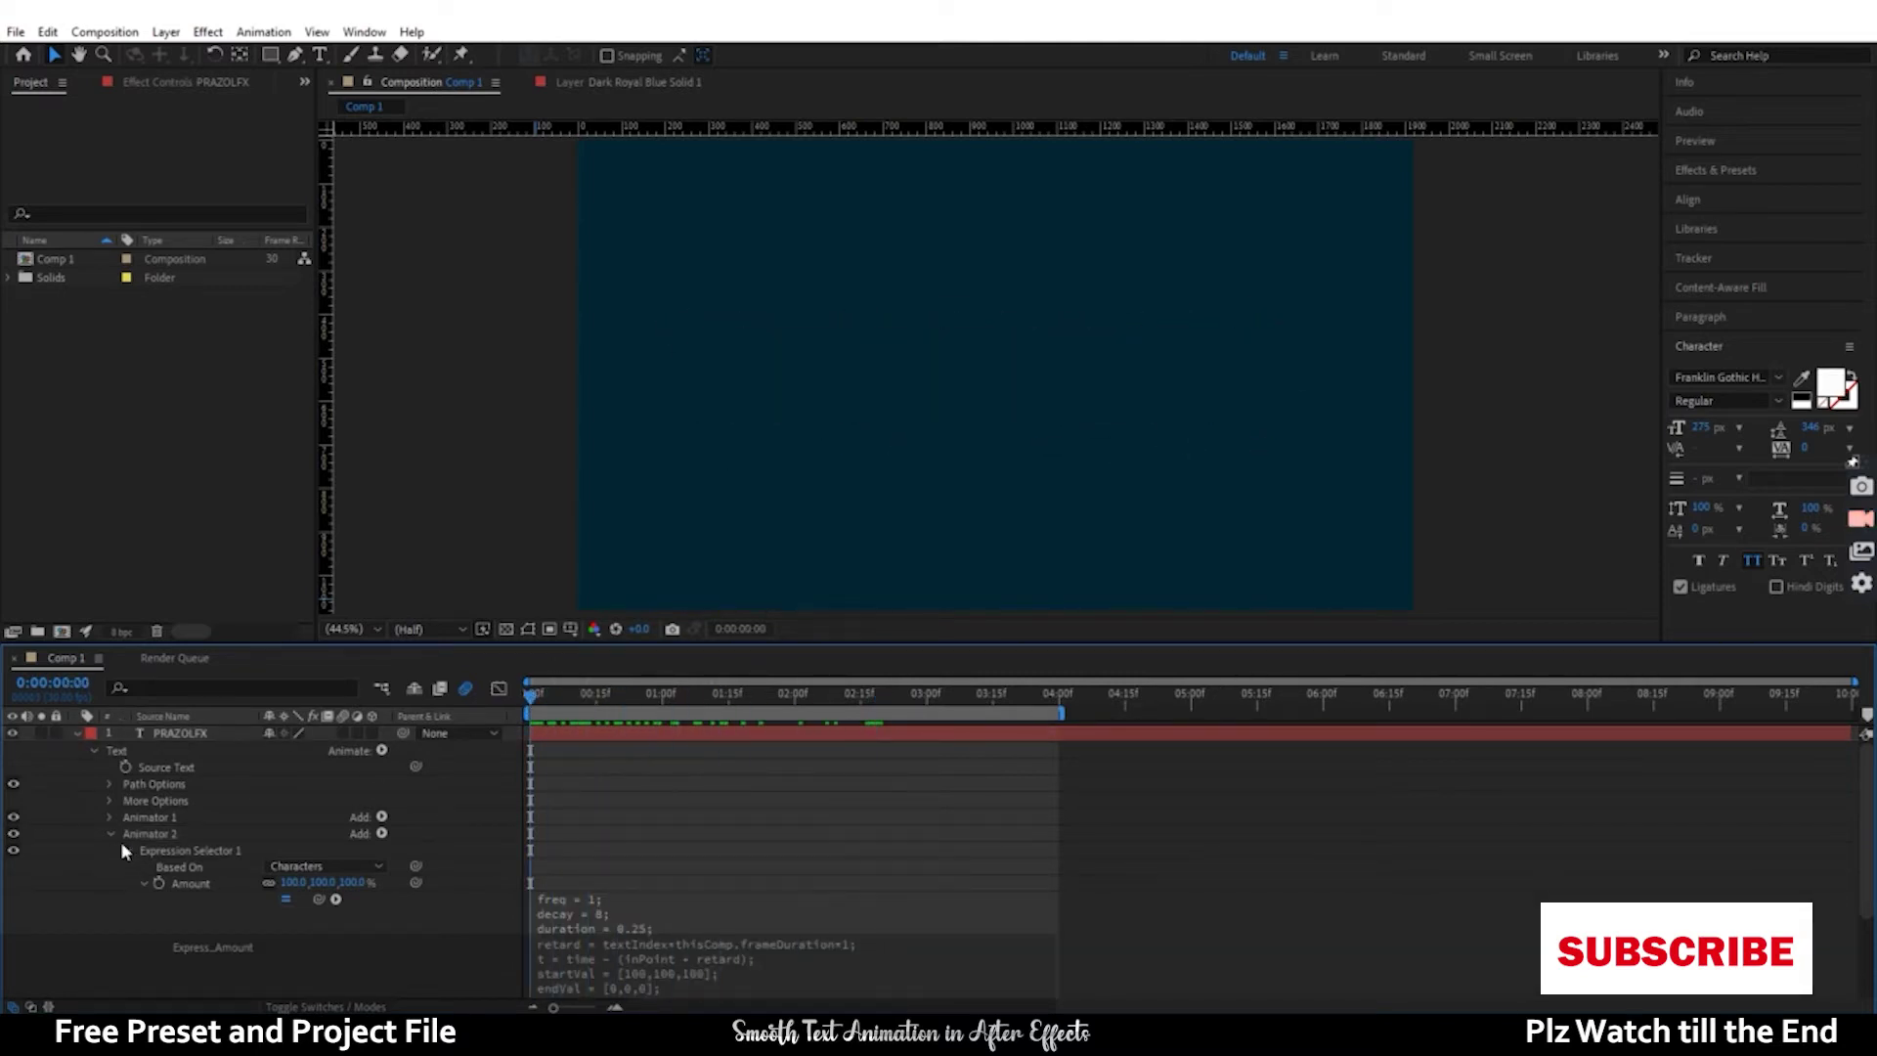
- Add Tracking properties to Animator 2
{"action": "left_click", "coordinate": [176, 833]}
{"action": "left_click", "coordinate": [381, 833]}
{"action": "mouse_move", "coordinate": [430, 841]}
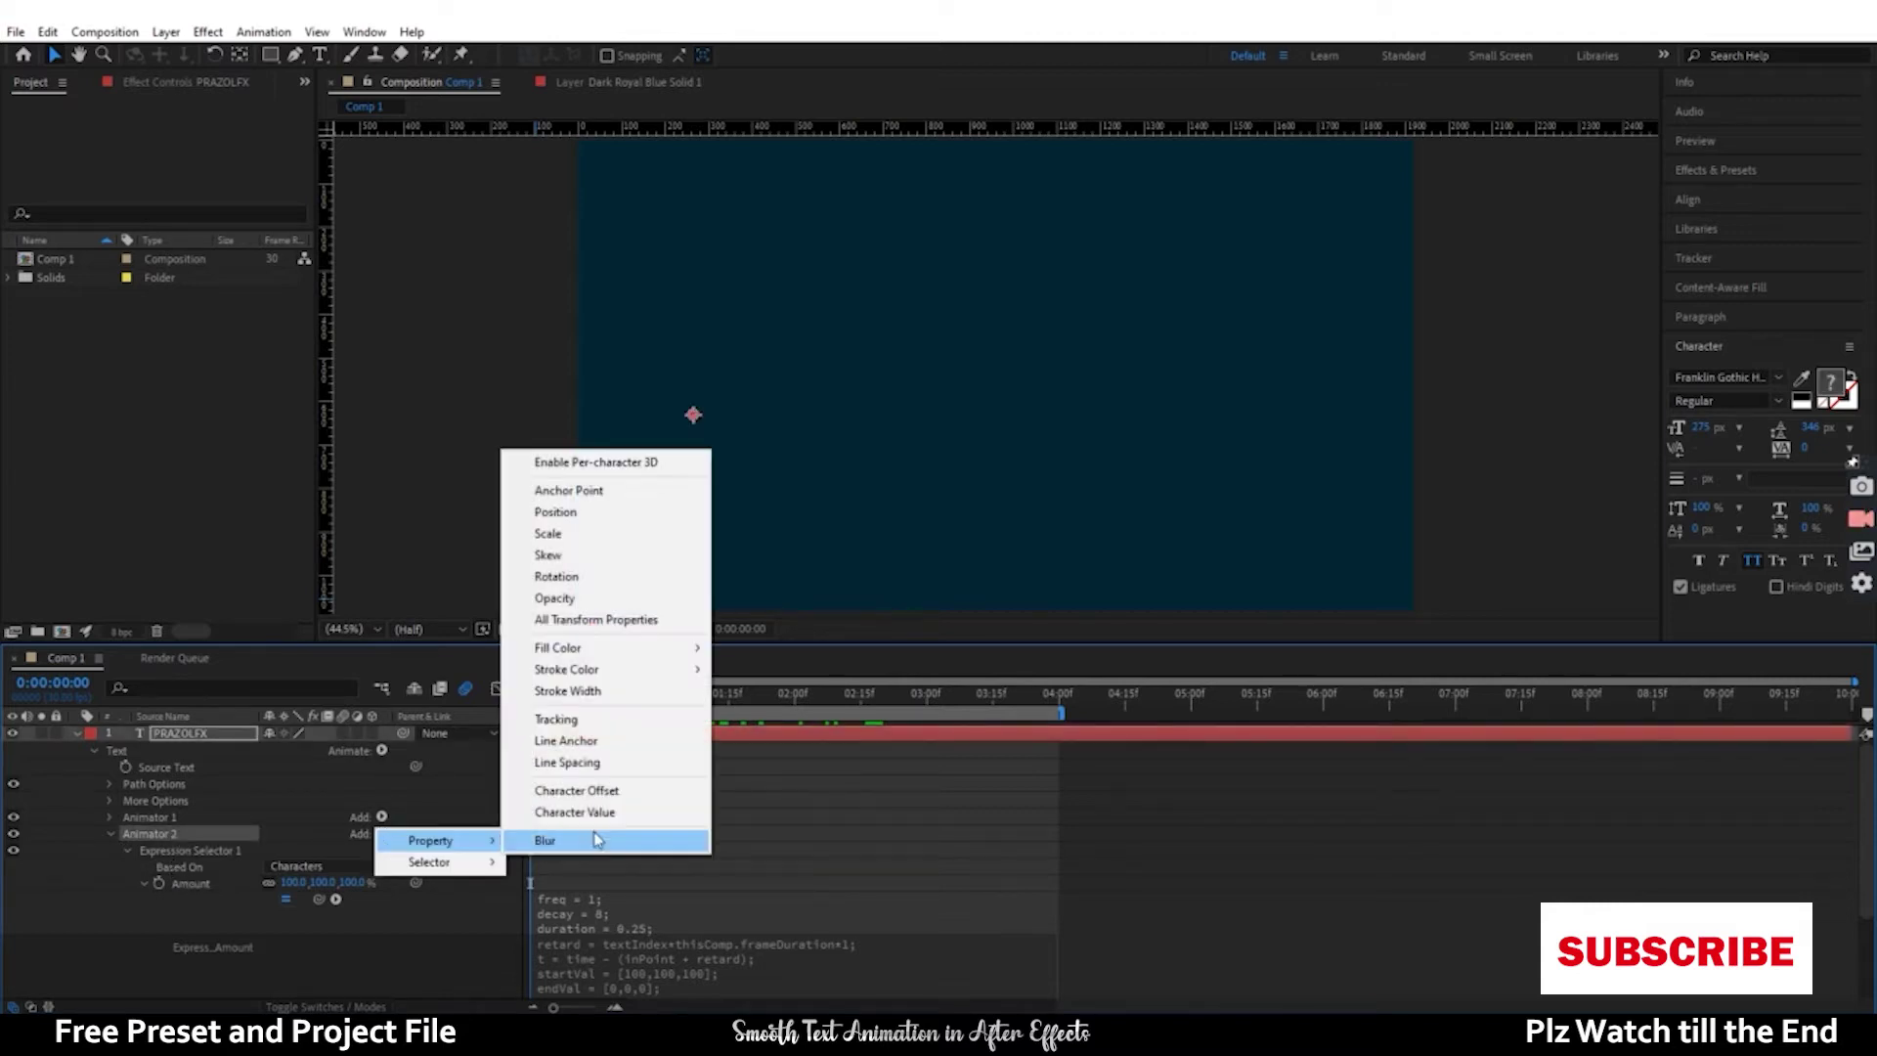
{"action": "left_click", "coordinate": [570, 721]}
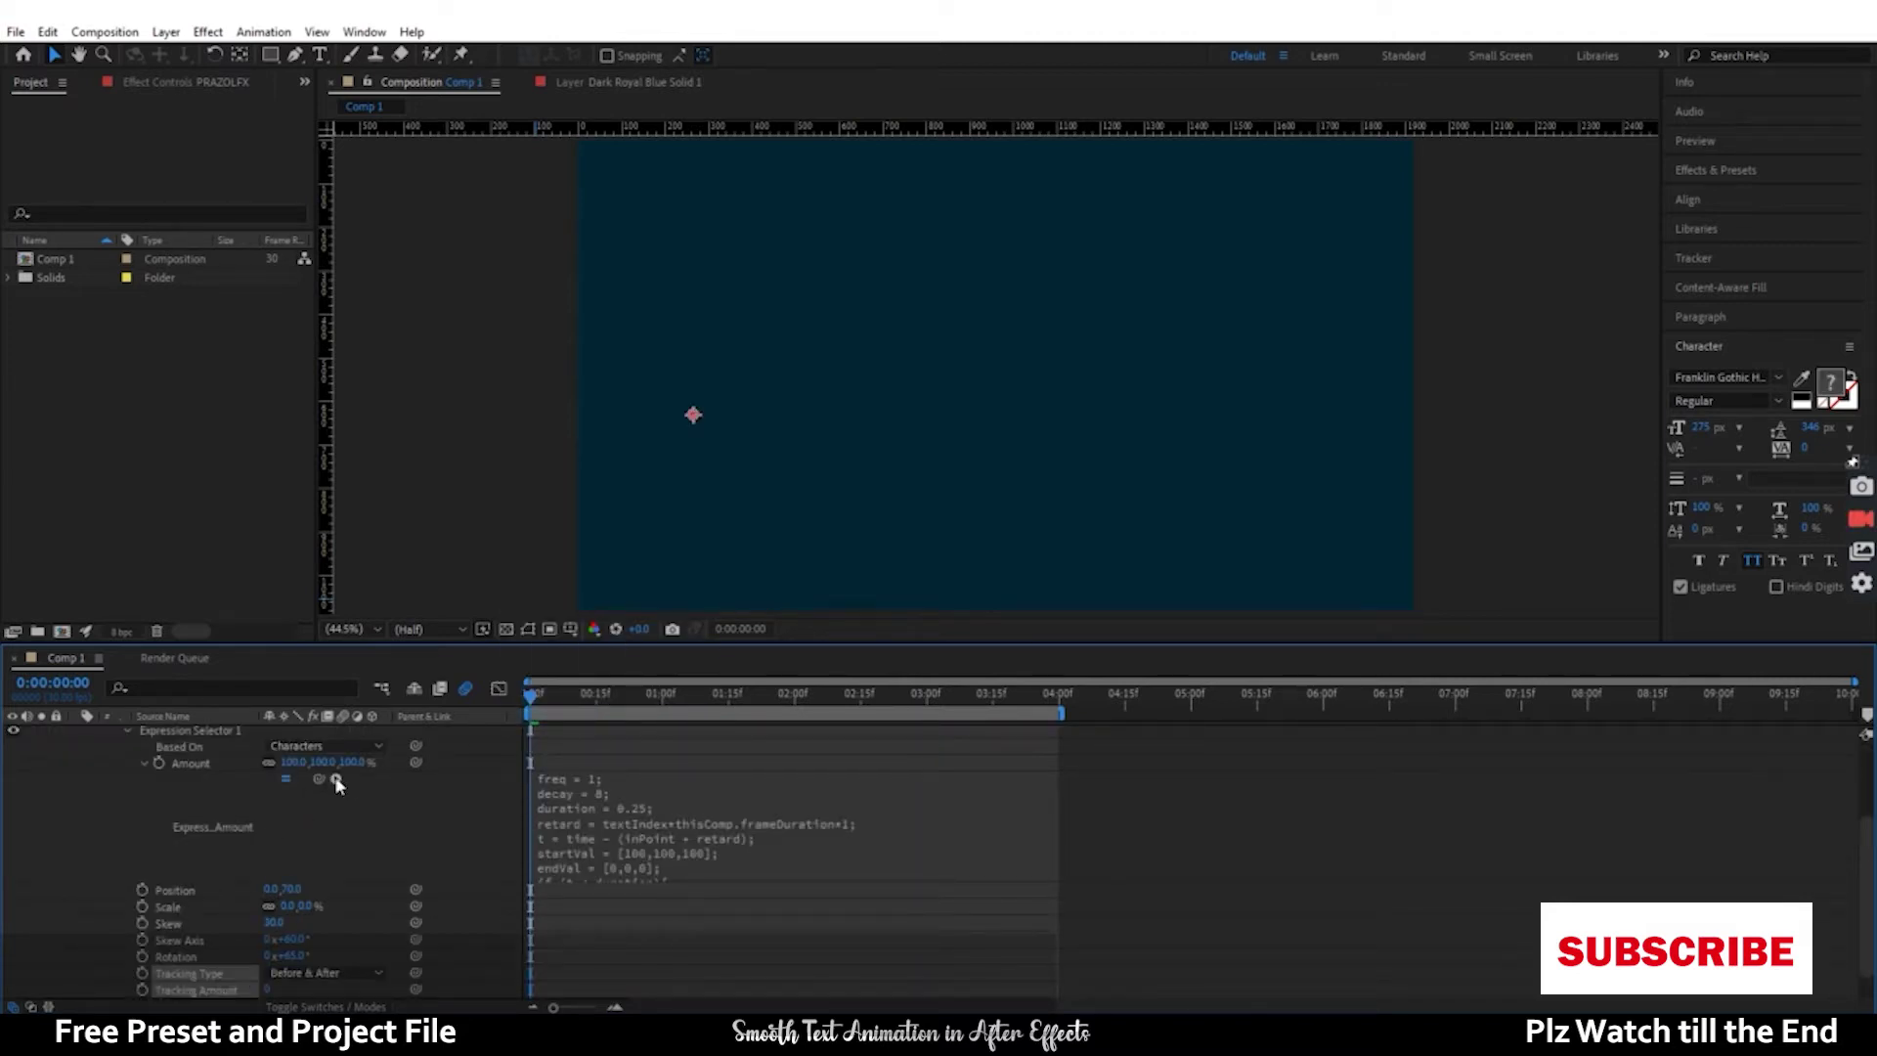
{"action": "left_click", "coordinate": [336, 781]}
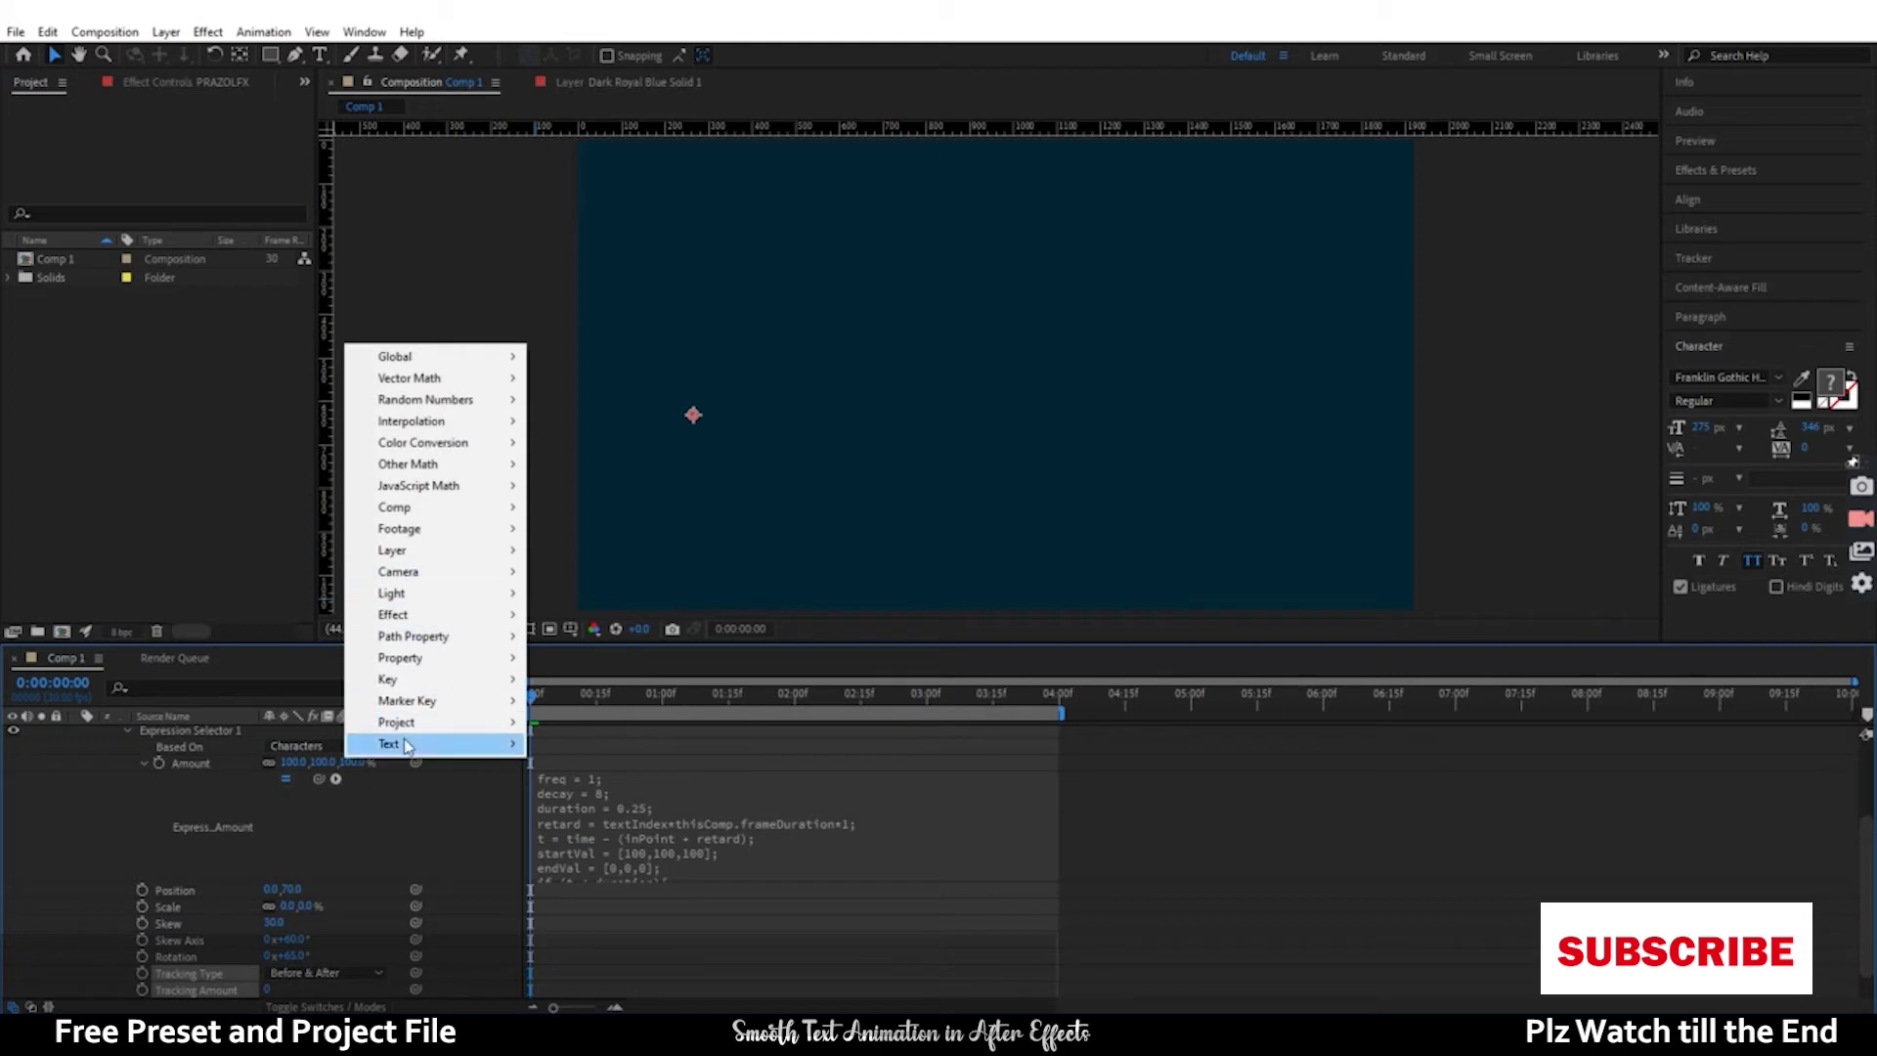
{"action": "left_click", "coordinate": [84, 851]}
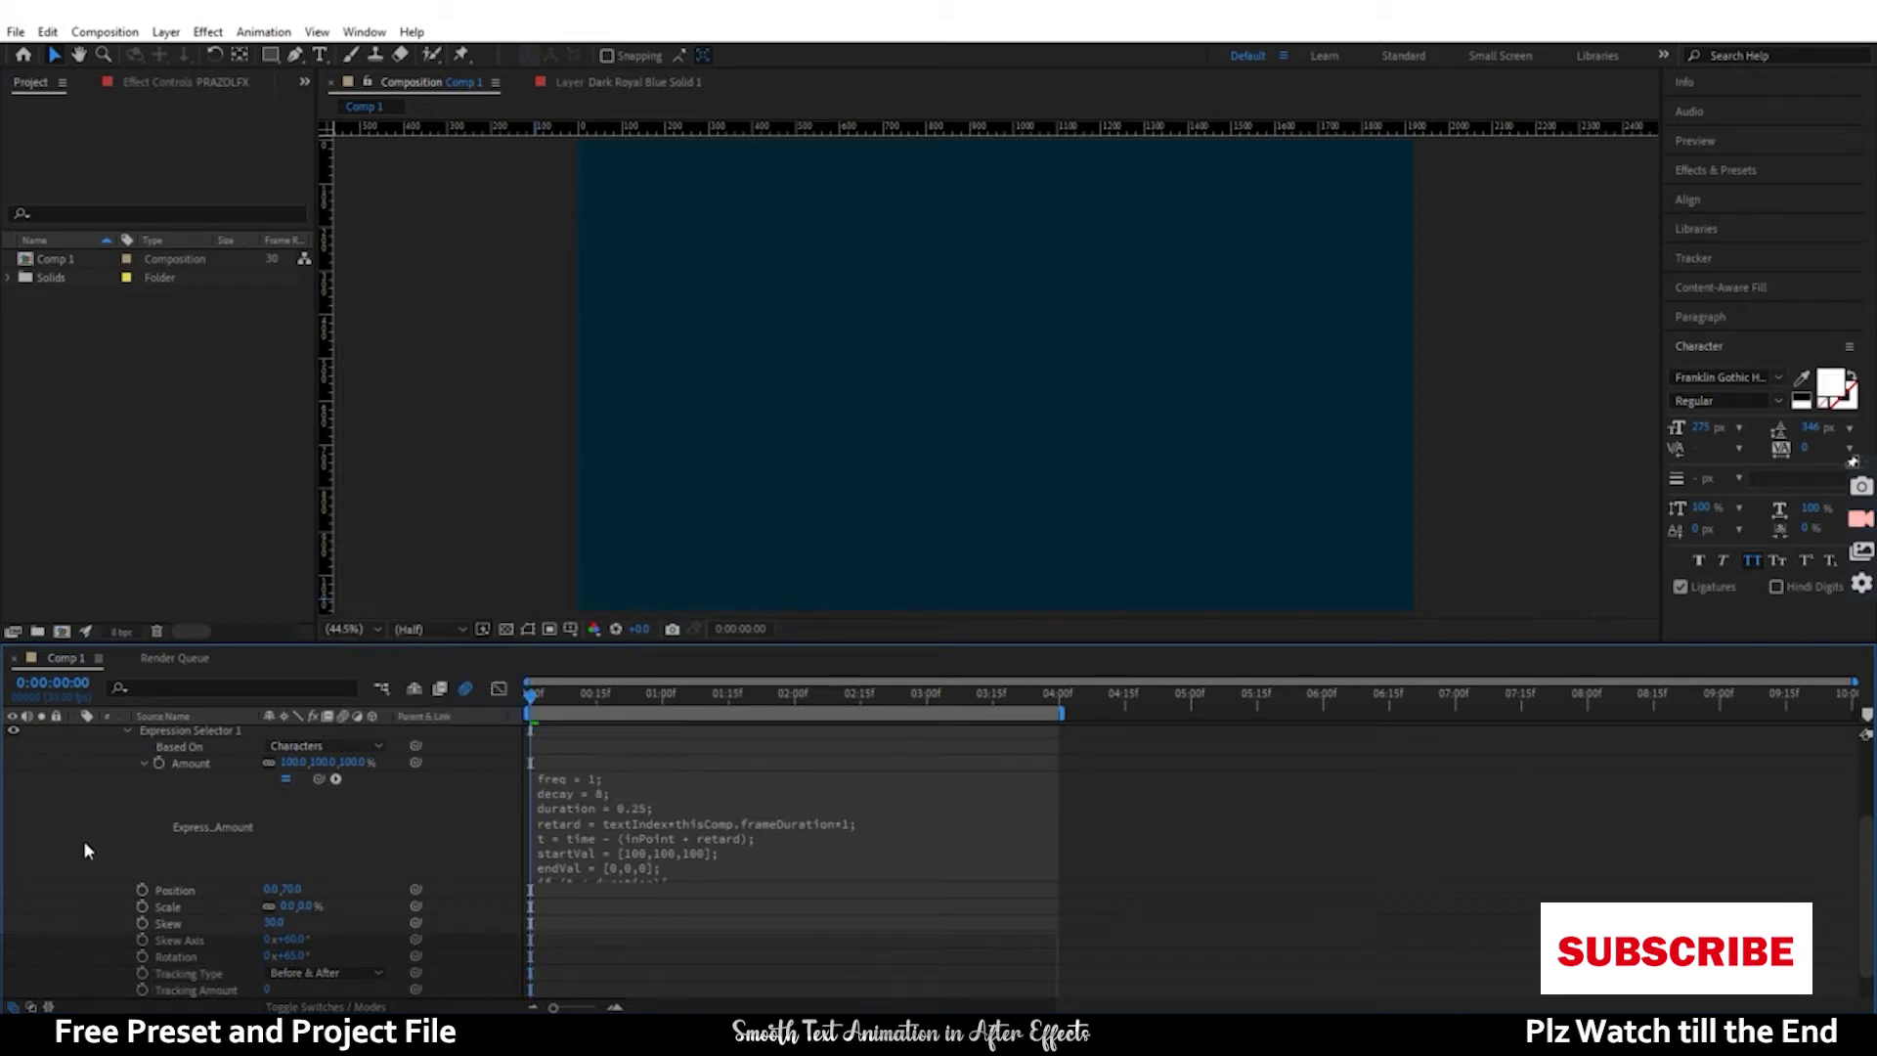
{"action": "scroll", "coordinate": [628, 758], "scroll_direction": "up", "scroll_amount": 3}
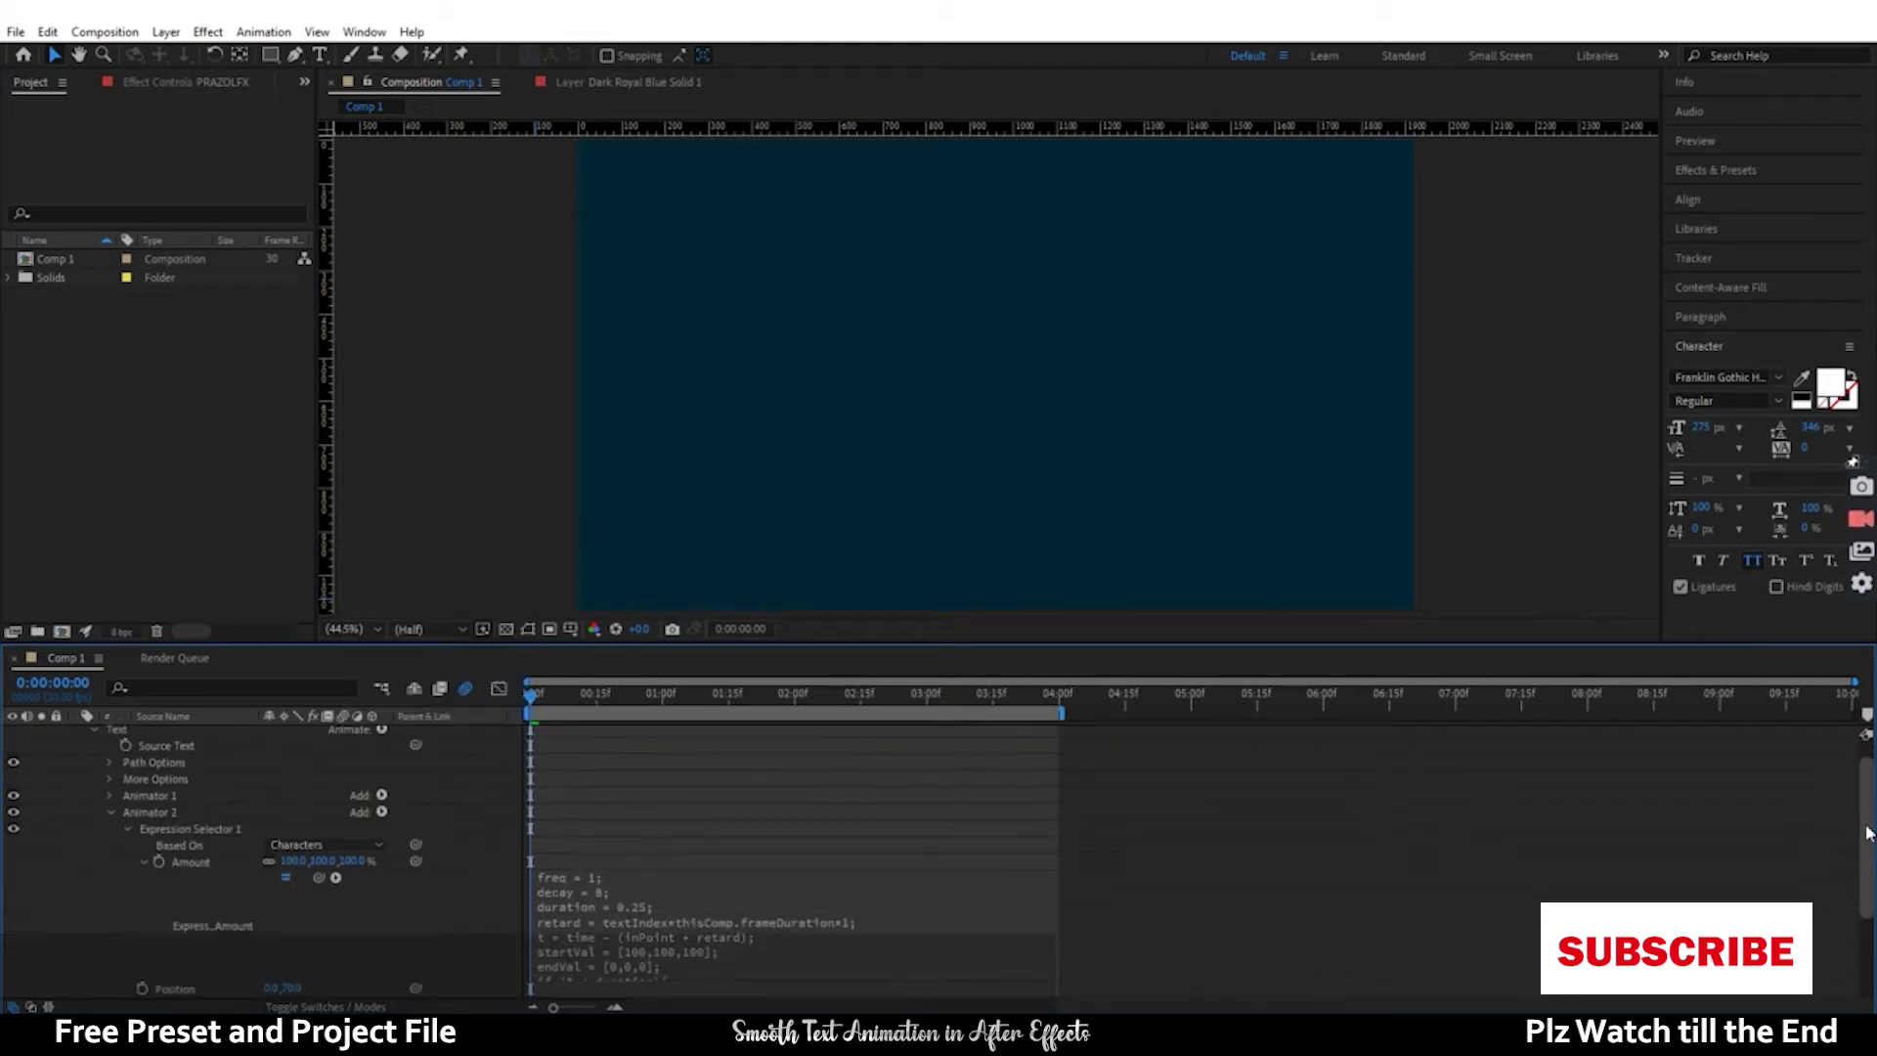
- Add a Blur property to Animator 2 and set it to 15
{"action": "left_click", "coordinate": [381, 811]}
{"action": "mouse_move", "coordinate": [435, 819]}
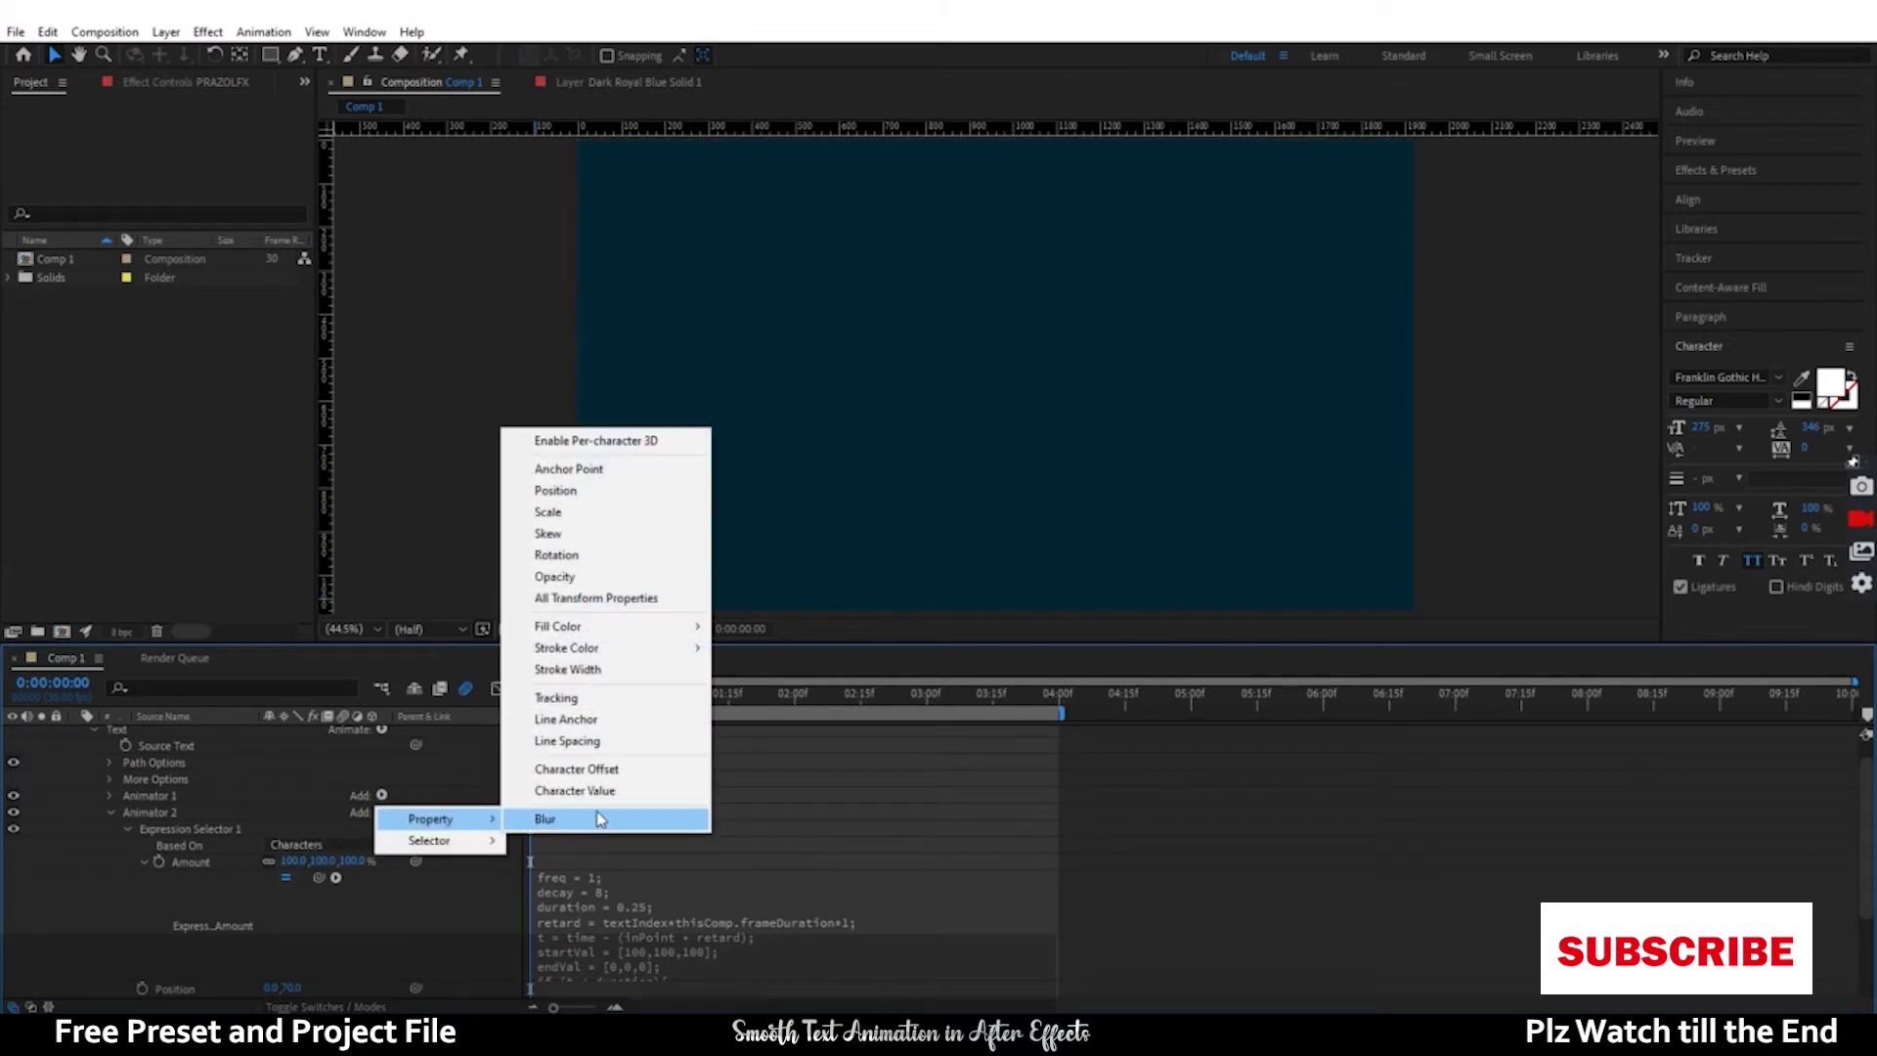
{"action": "left_click", "coordinate": [600, 821]}
{"action": "left_click", "coordinate": [294, 990]}
{"action": "type", "text": "15"}
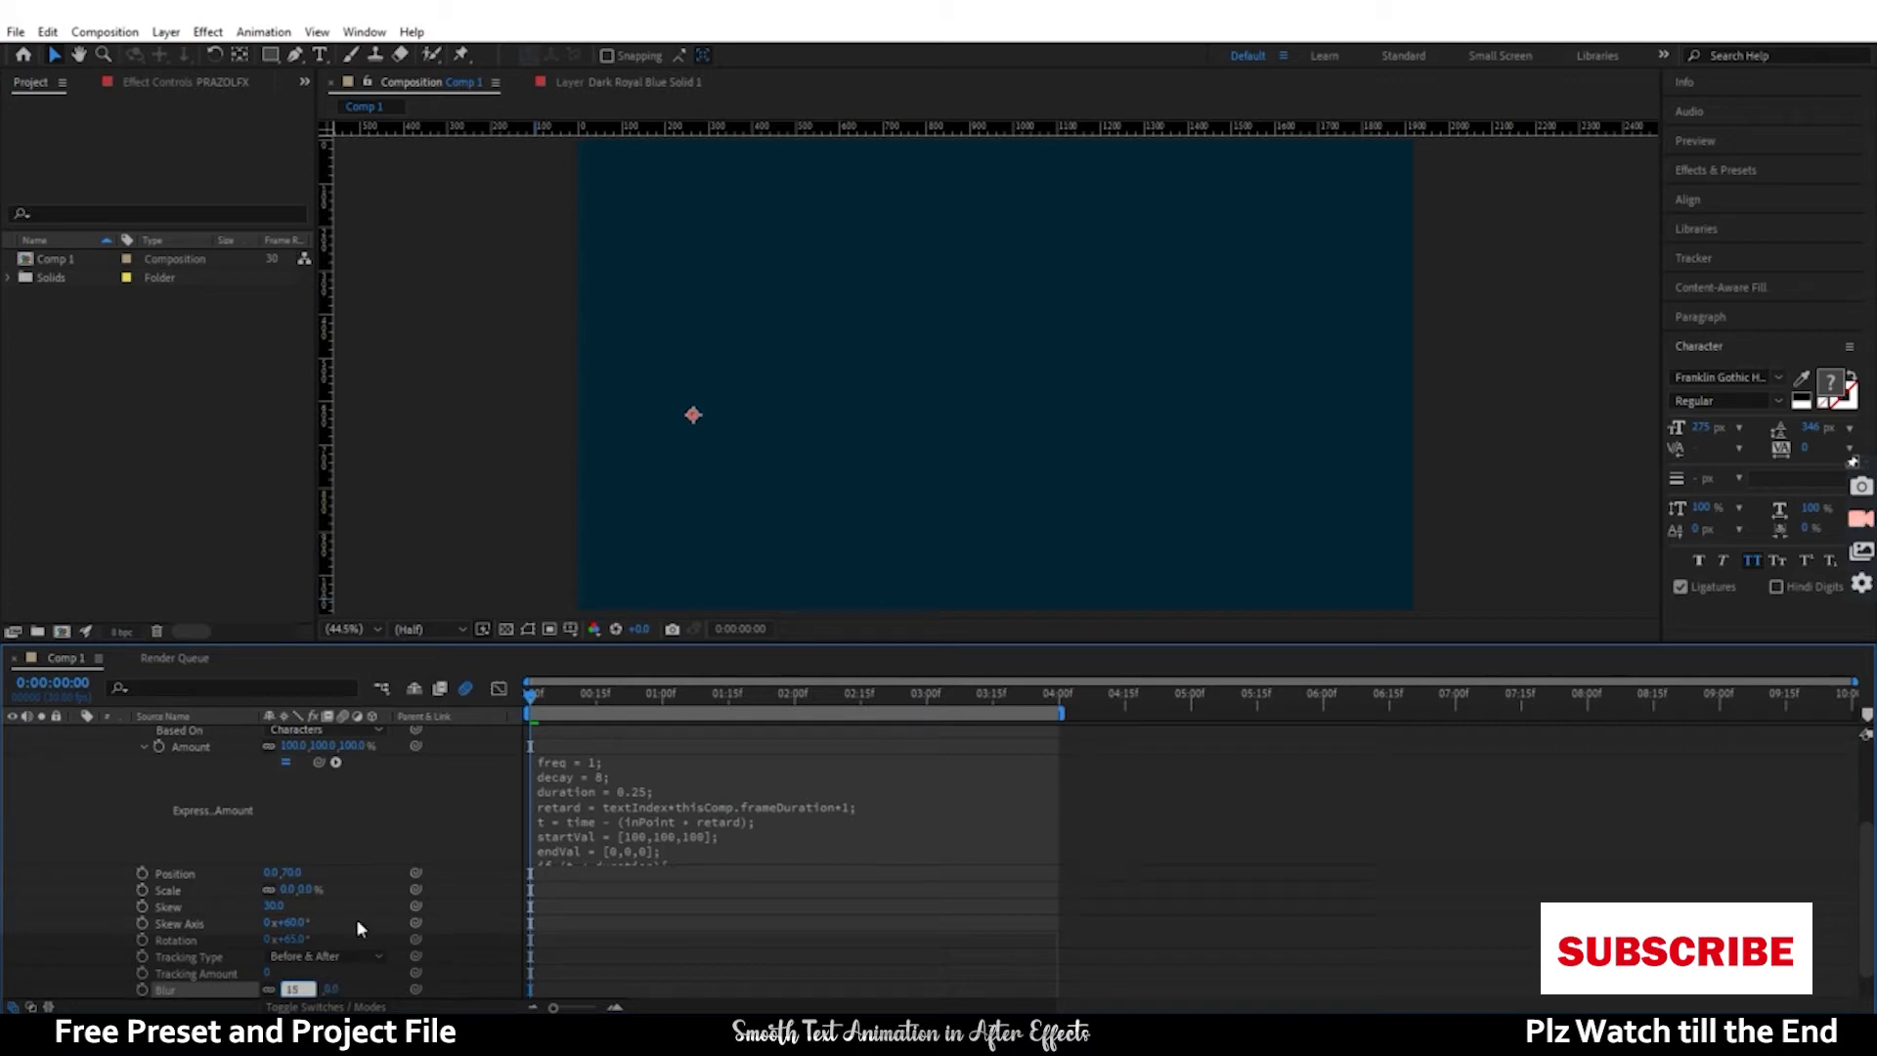
{"action": "key", "text": "Return"}
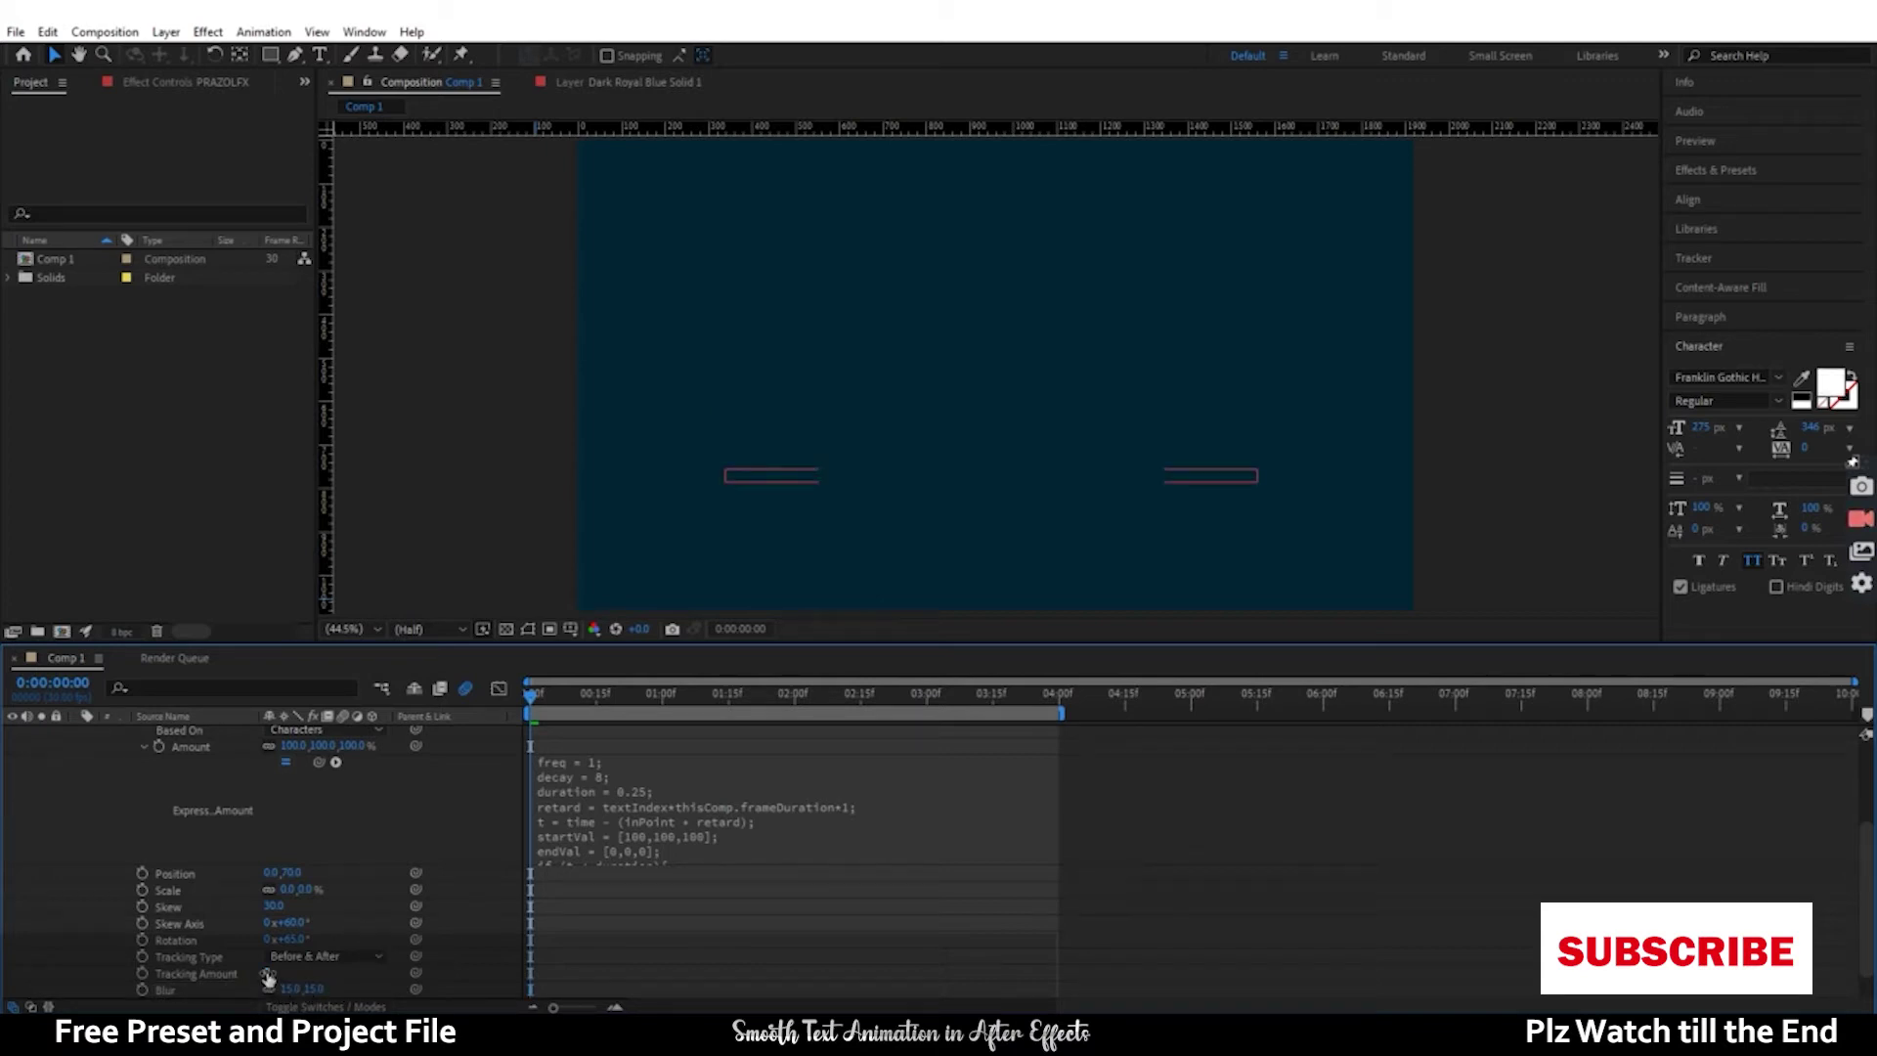
- Set Animator 2's Tracking Type to Before and adjust the Tracking Amount
{"action": "left_click", "coordinate": [313, 957]}
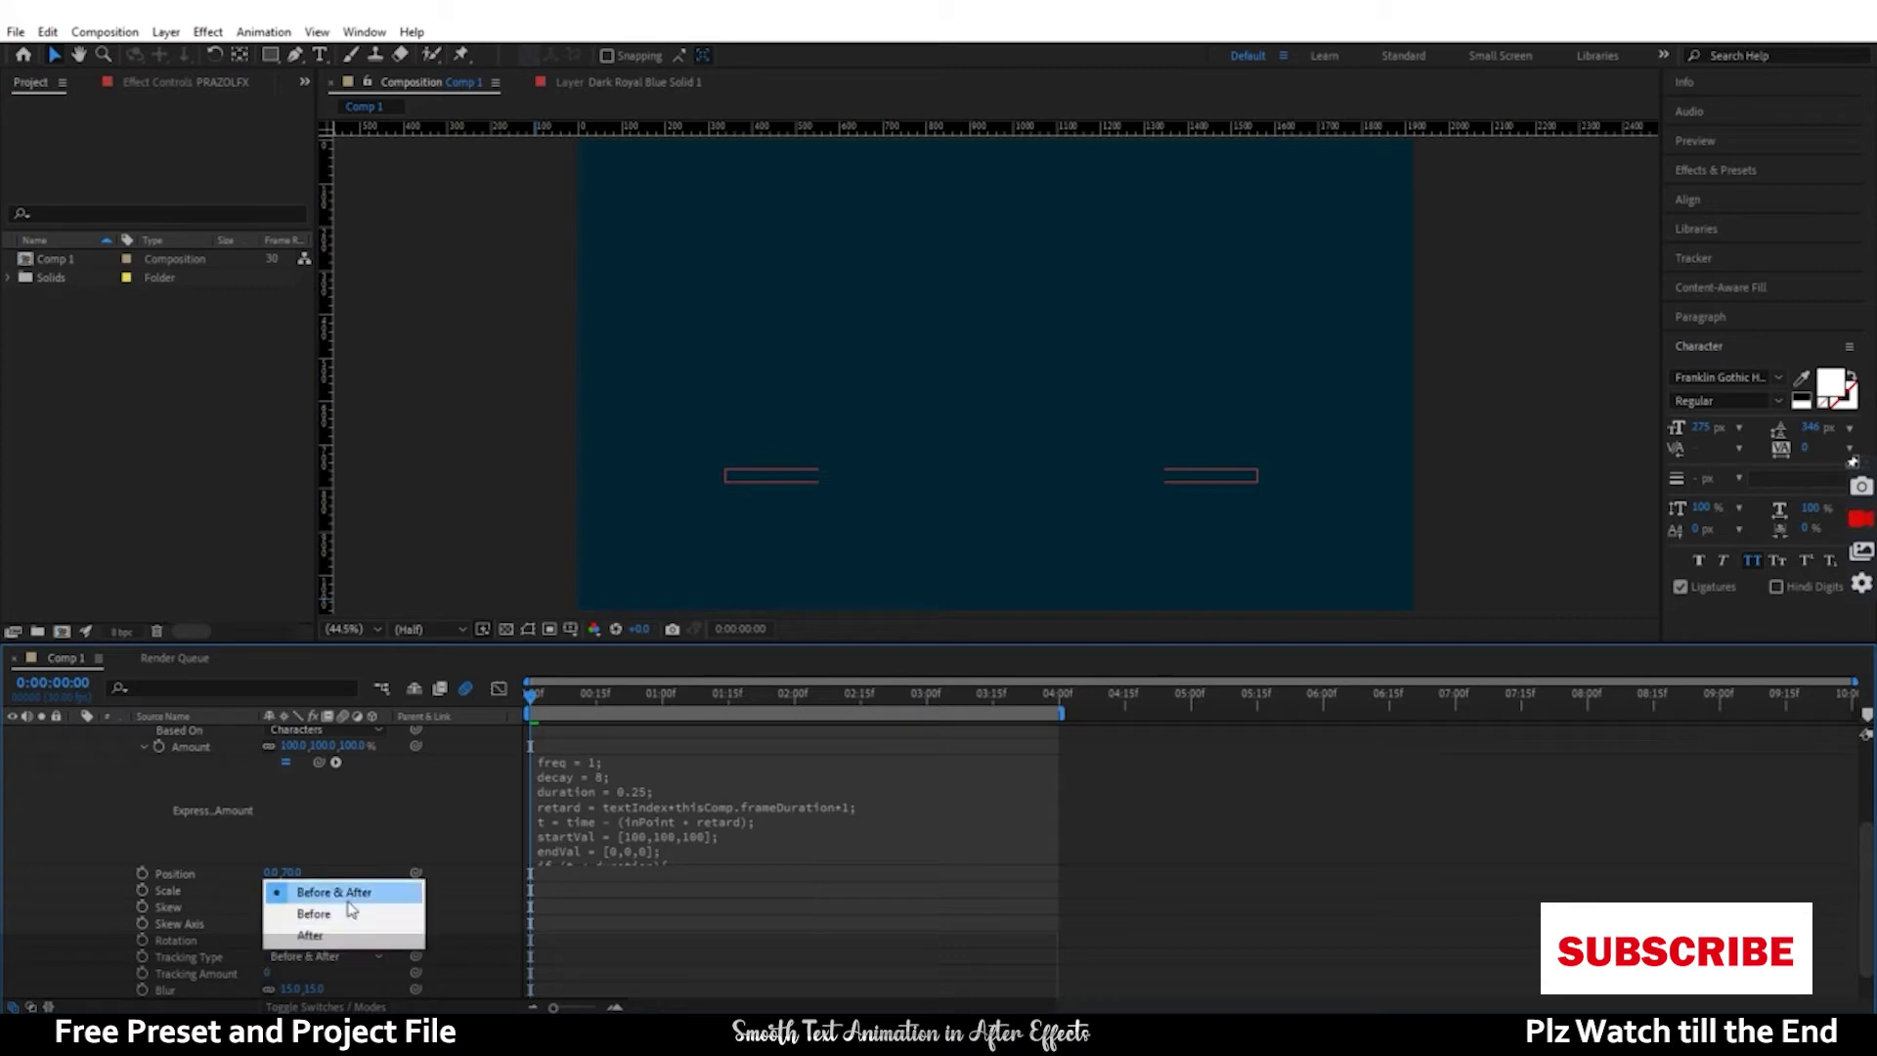
{"action": "left_click", "coordinate": [293, 915]}
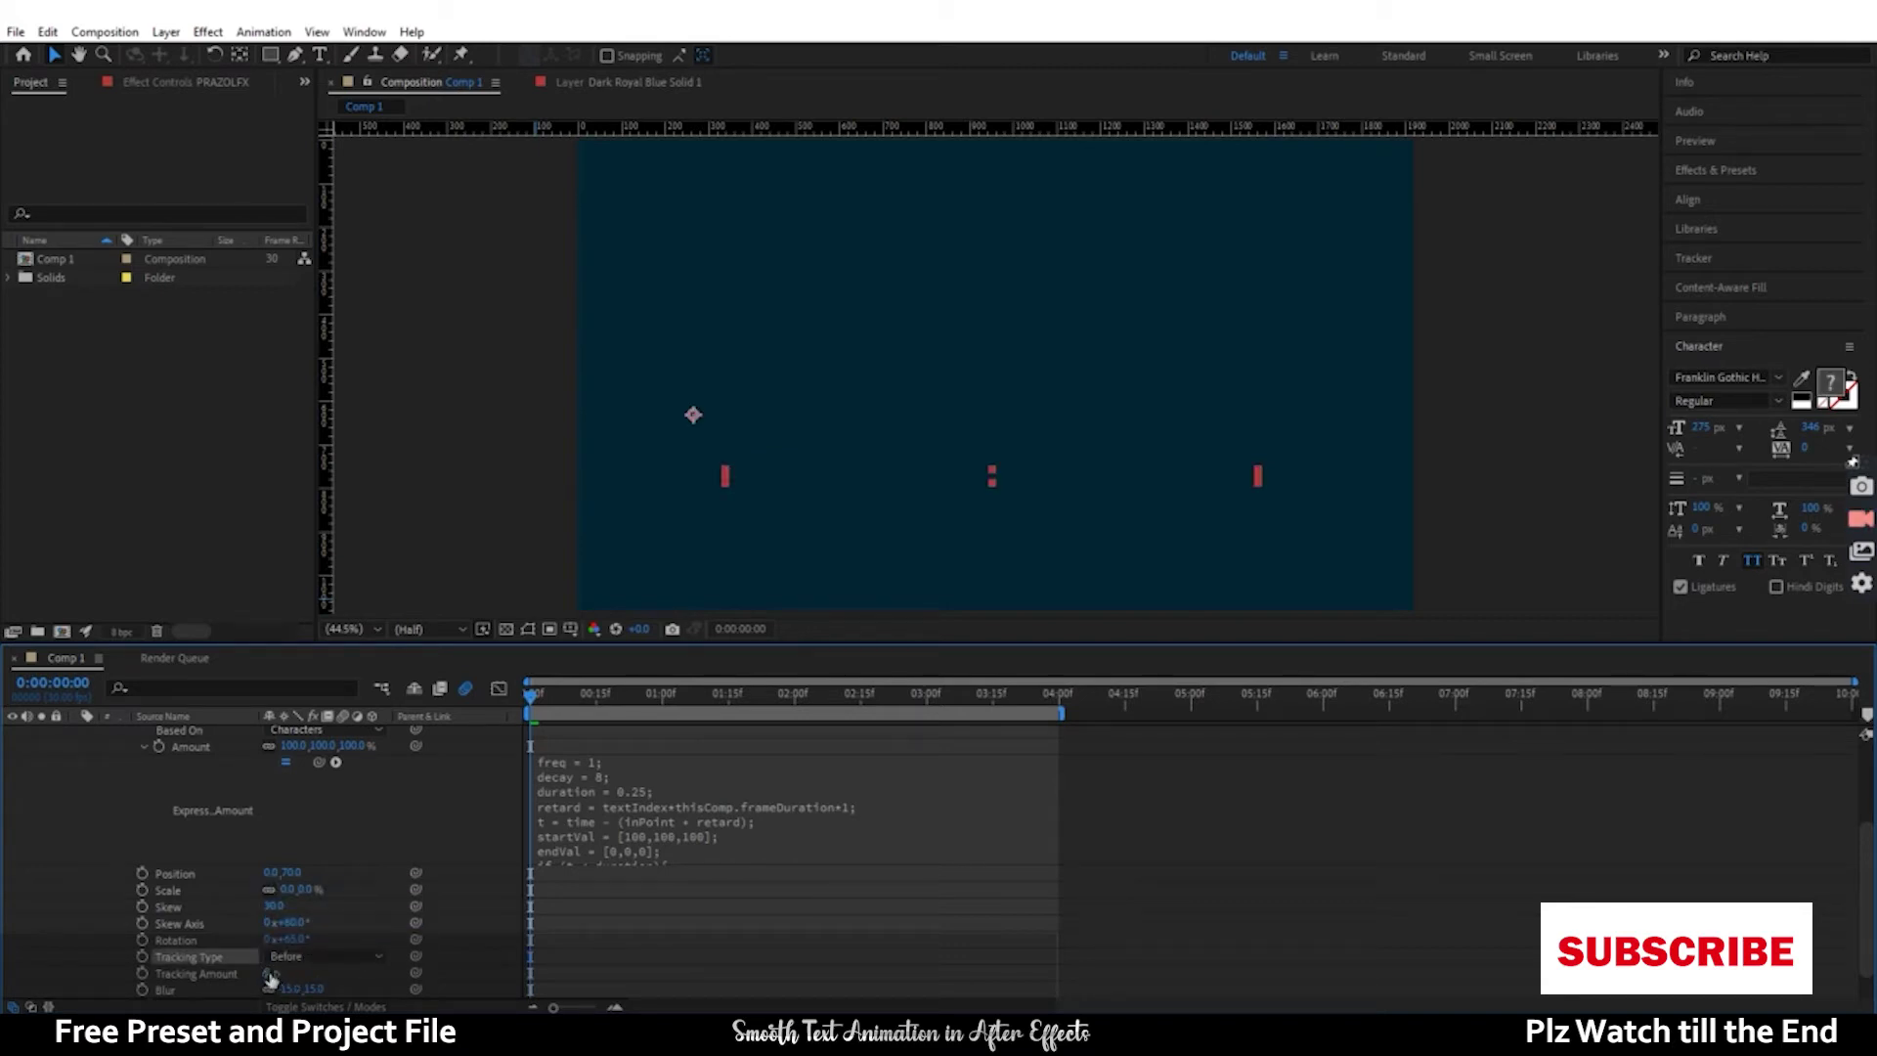
{"action": "left_click", "coordinate": [271, 974]}
{"action": "type", "text": "-60"}
{"action": "key", "text": "Return"}
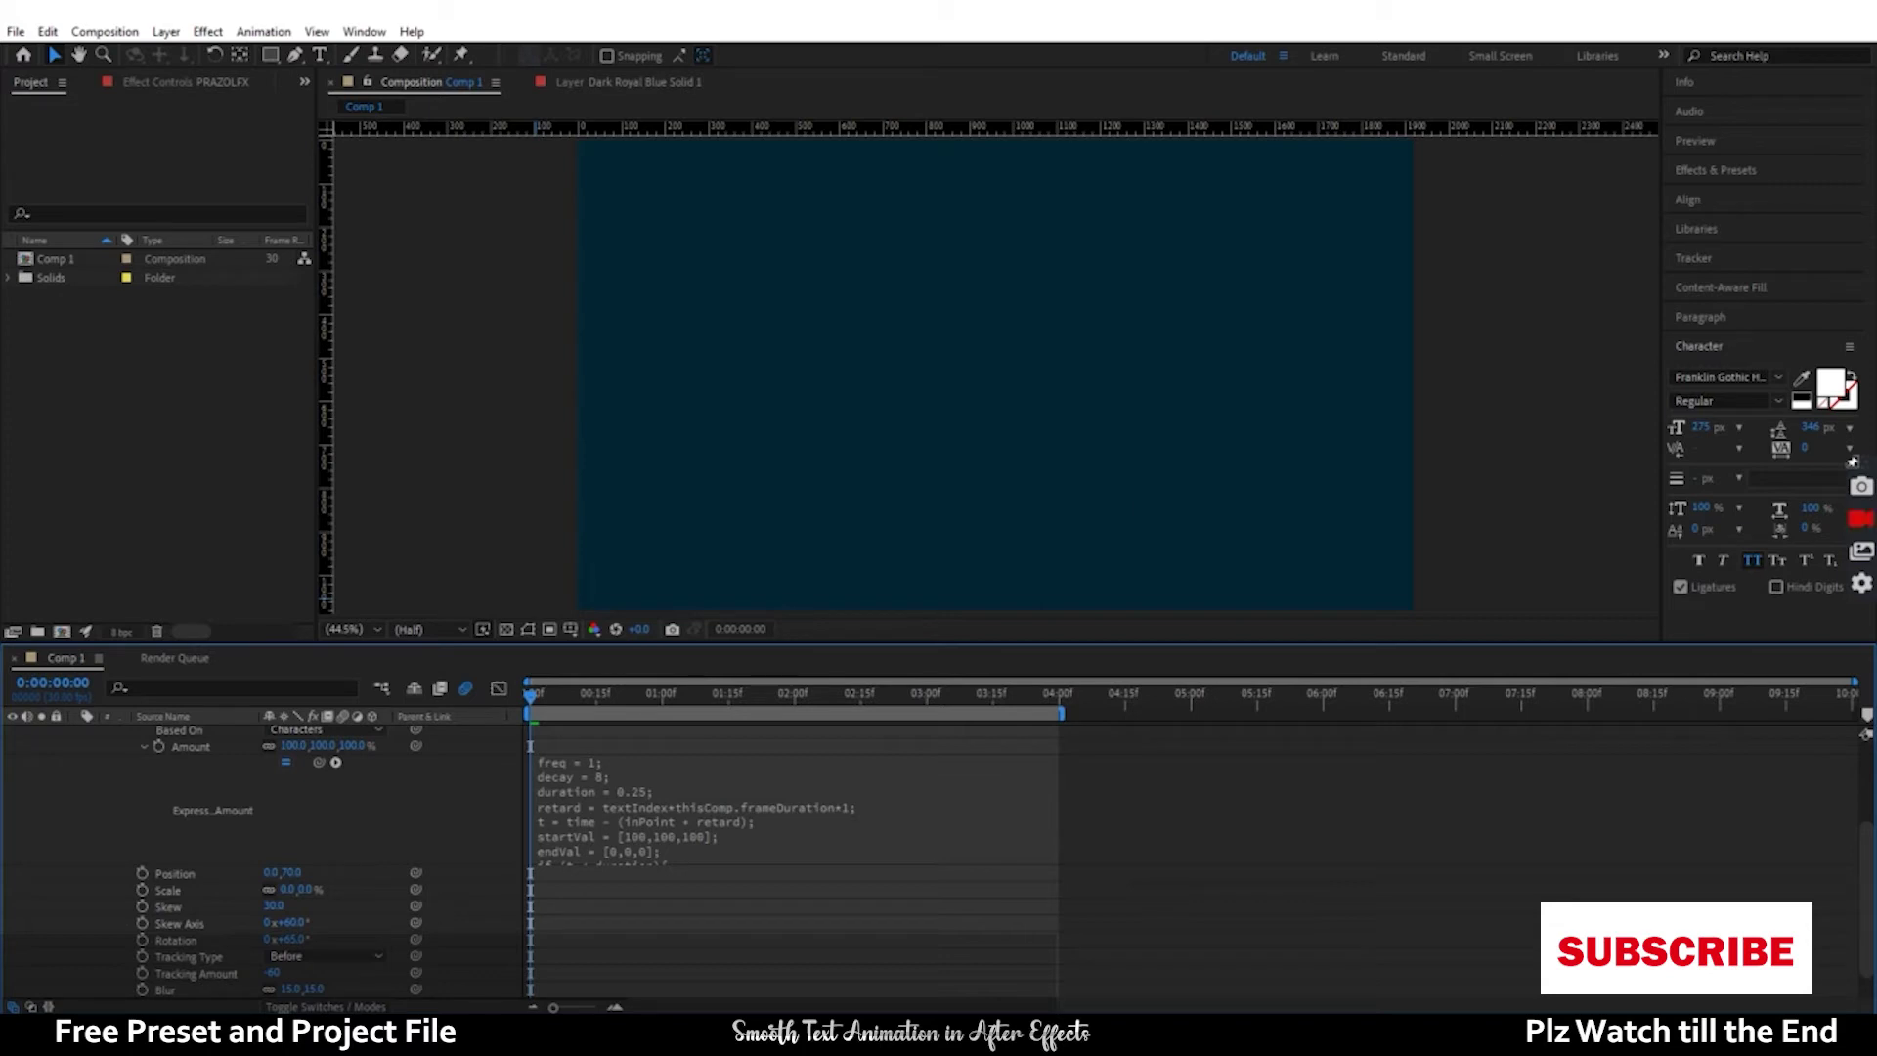
- Set Animator 2's Rotation to 40°, Skew Axis to 0° and Skew to -30
{"action": "left_click", "coordinate": [294, 940]}
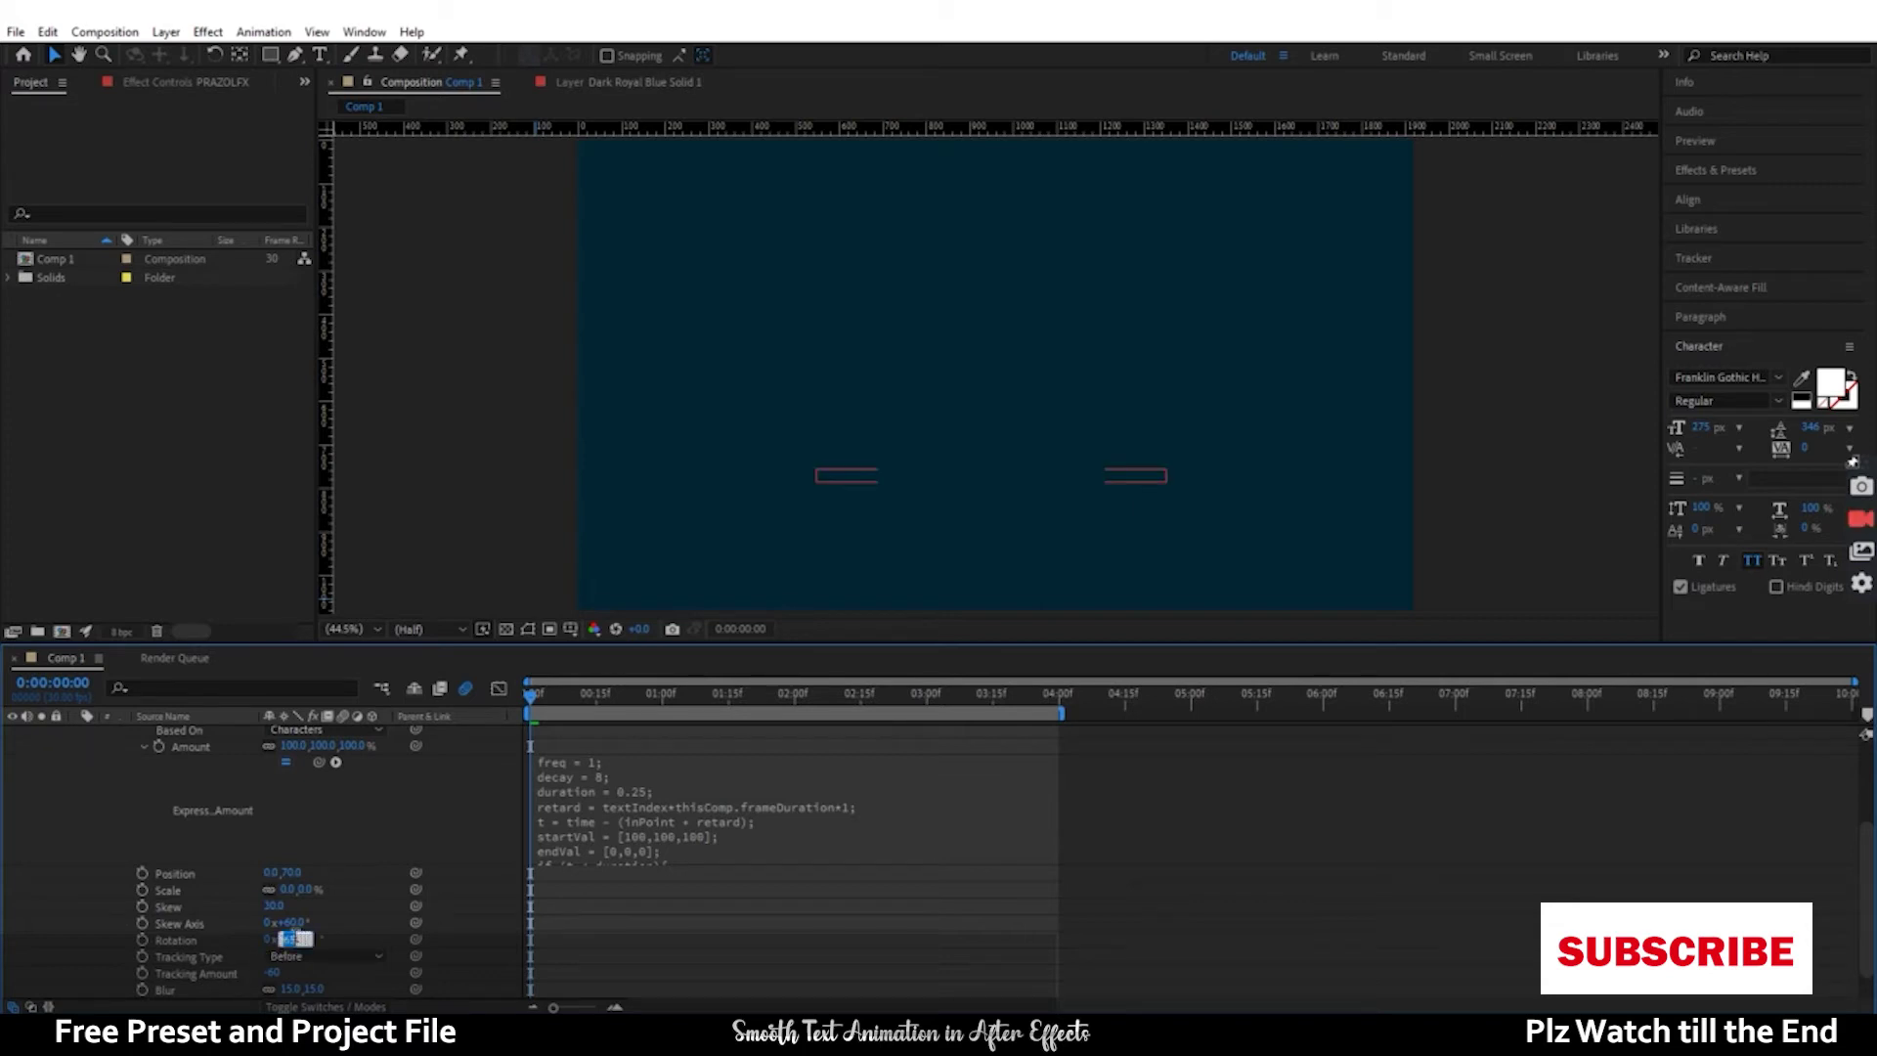
{"action": "type", "text": "40"}
{"action": "key", "text": "Return"}
{"action": "left_click", "coordinate": [294, 922]}
{"action": "type", "text": "0"}
{"action": "left_click", "coordinate": [282, 907]}
{"action": "key", "text": "Return"}
- Set Animator 2's Position to -25,-30 and remove its Scale property
{"action": "left_click", "coordinate": [271, 873]}
{"action": "type", "text": "-25"}
{"action": "key", "text": "Return"}
{"action": "left_click", "coordinate": [305, 872]}
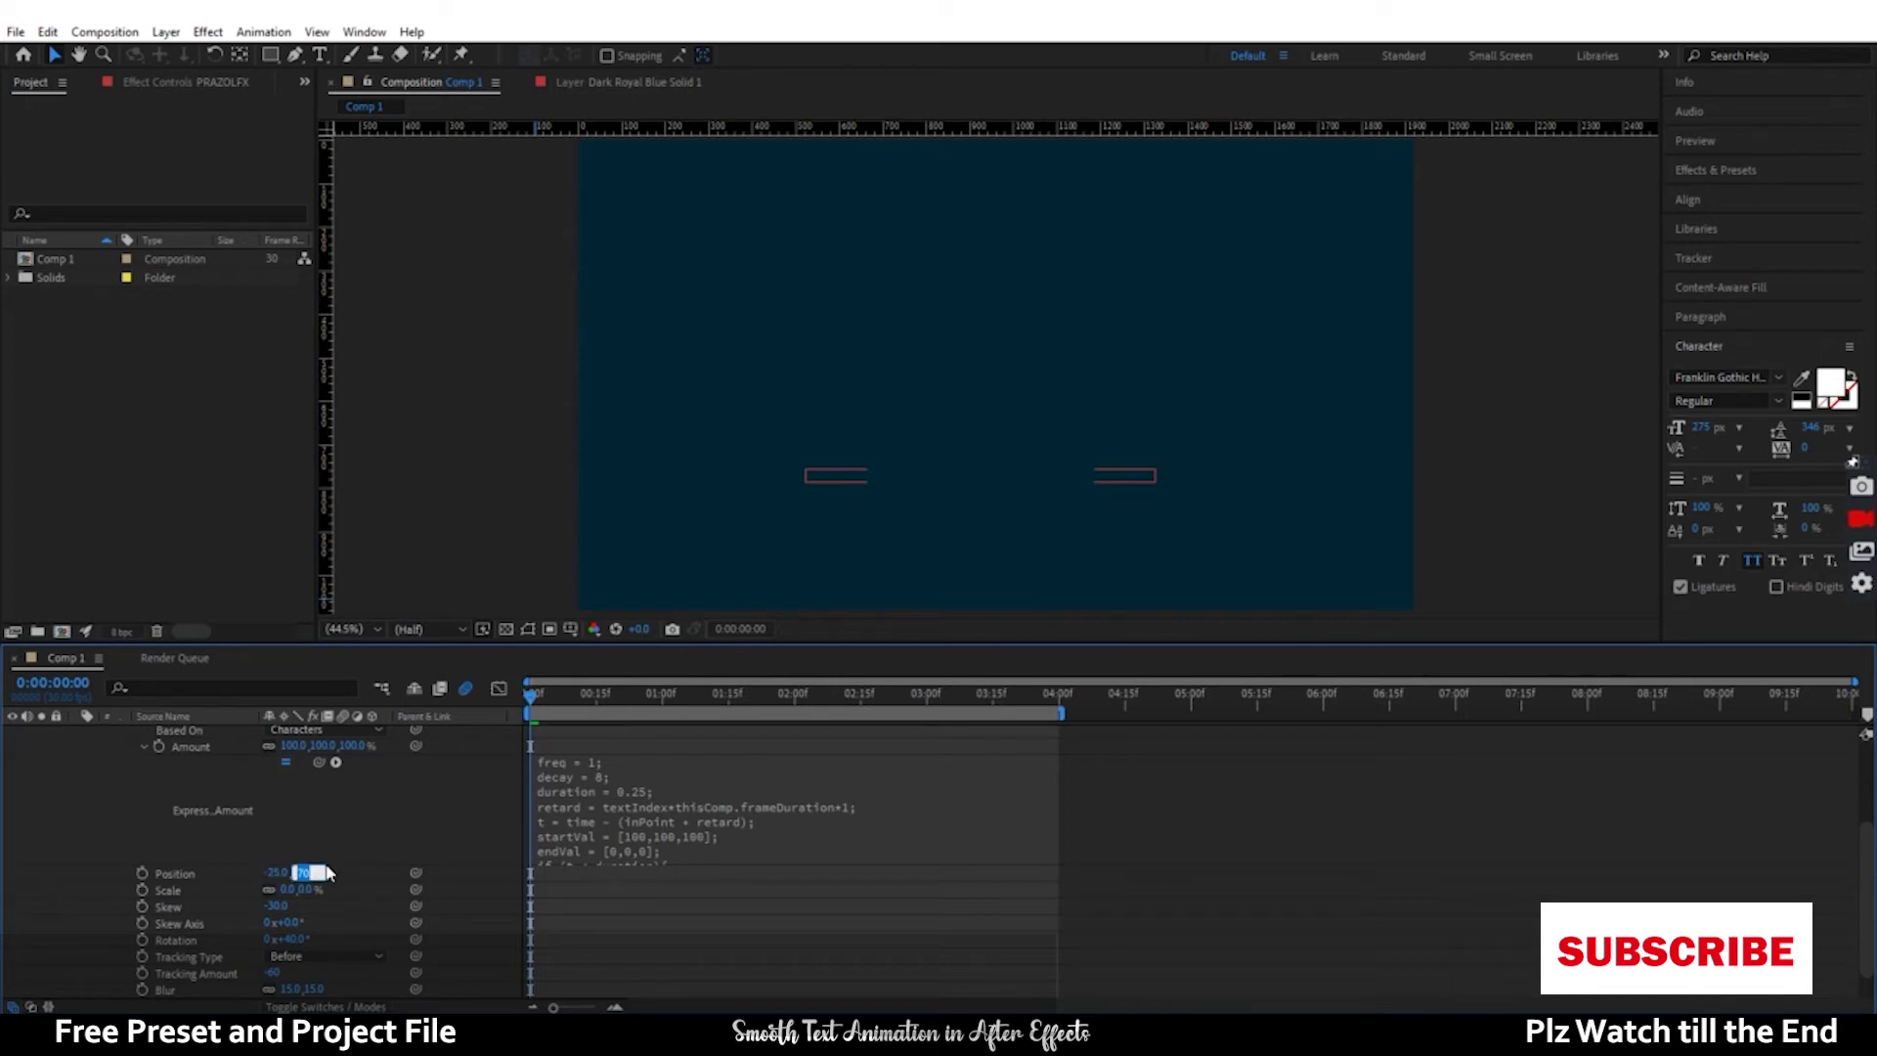
{"action": "type", "text": "-30"}
{"action": "key", "text": "Return"}
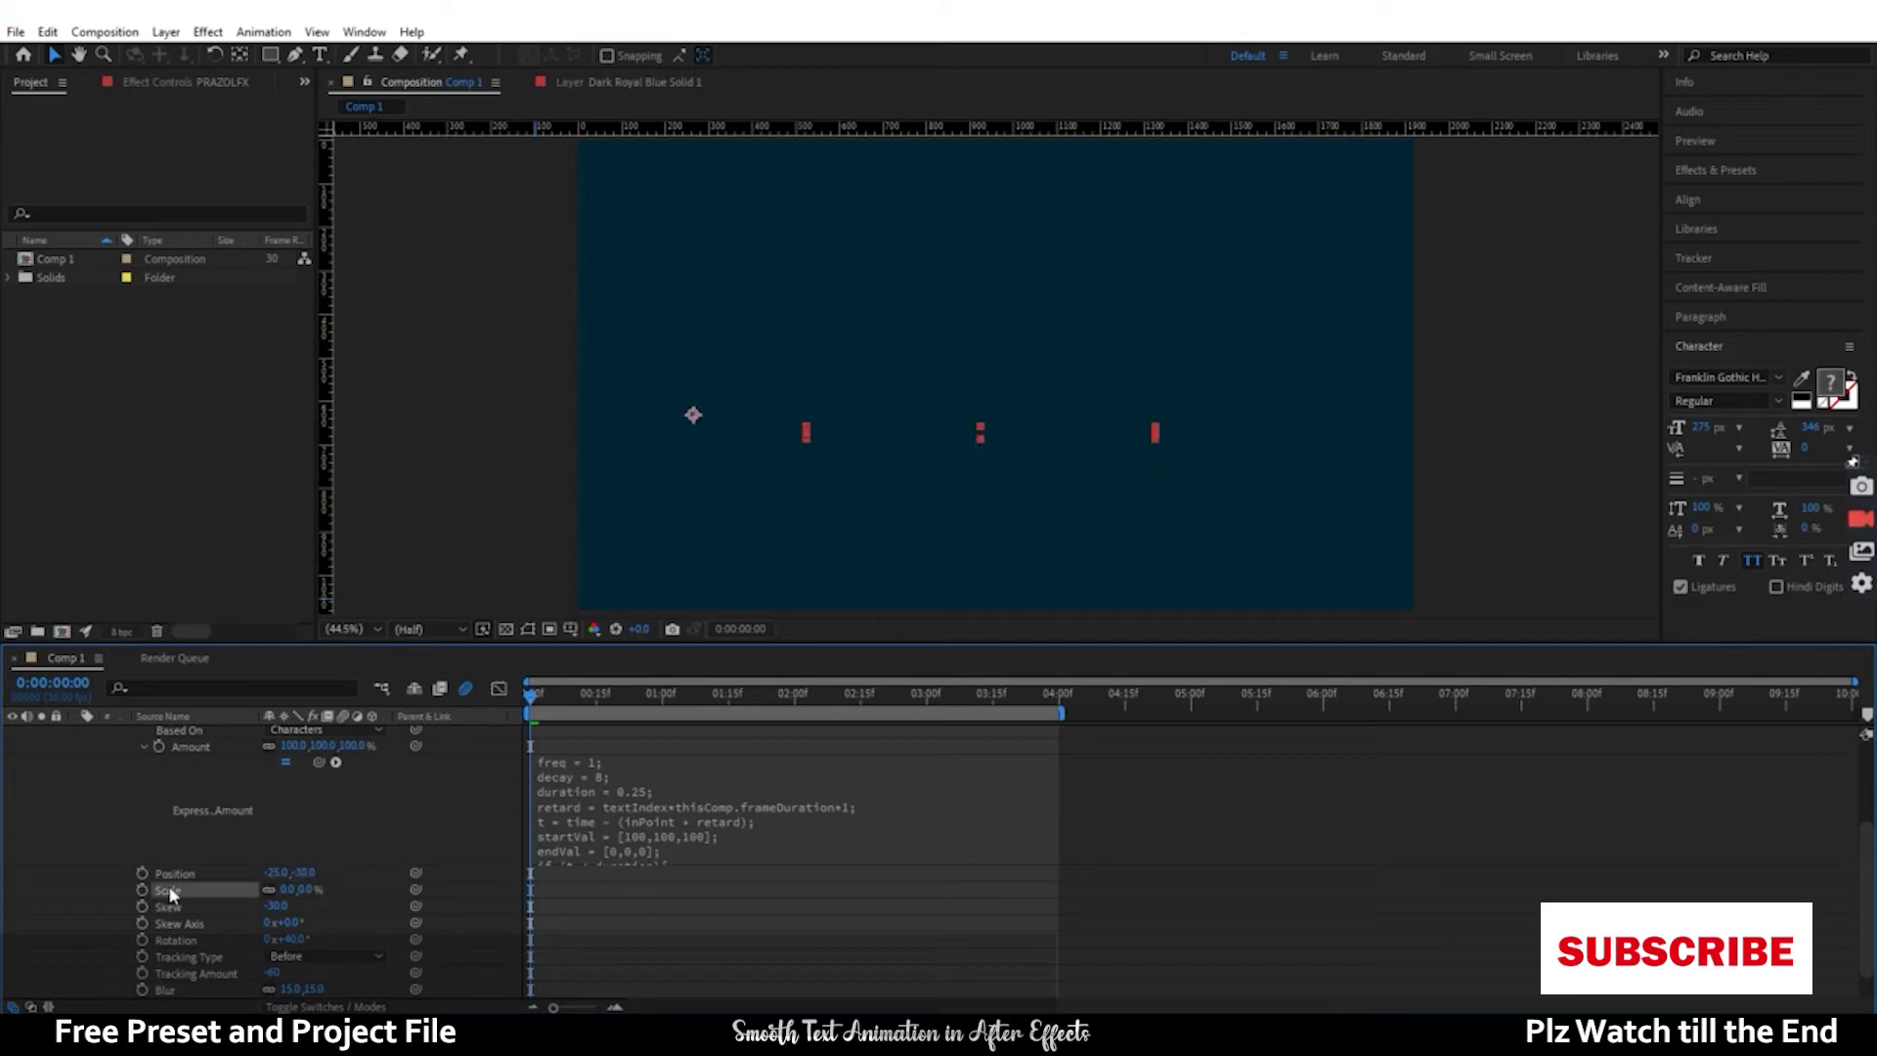
{"action": "key", "text": "Delete"}
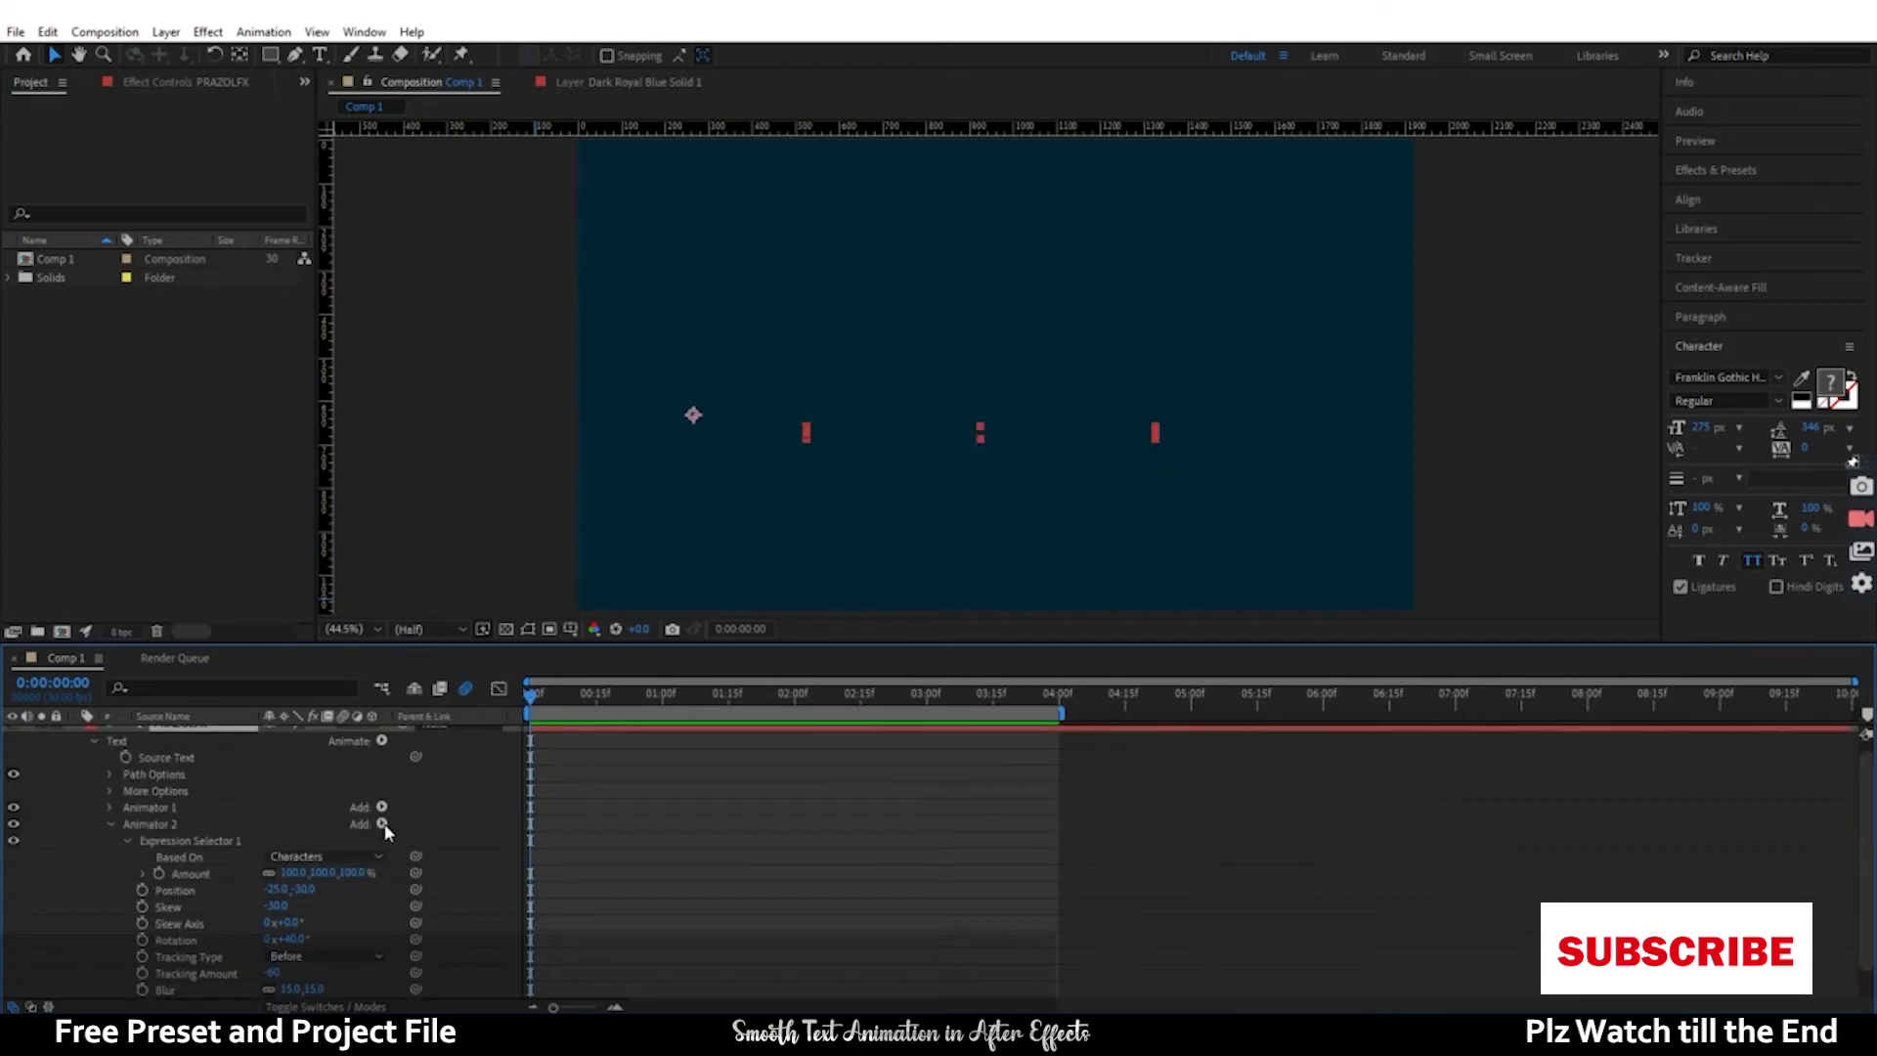
- Collapse Animator 2 and add a new Position animator, Animator 3
{"action": "left_click", "coordinate": [382, 824]}
{"action": "mouse_move", "coordinate": [450, 830]}
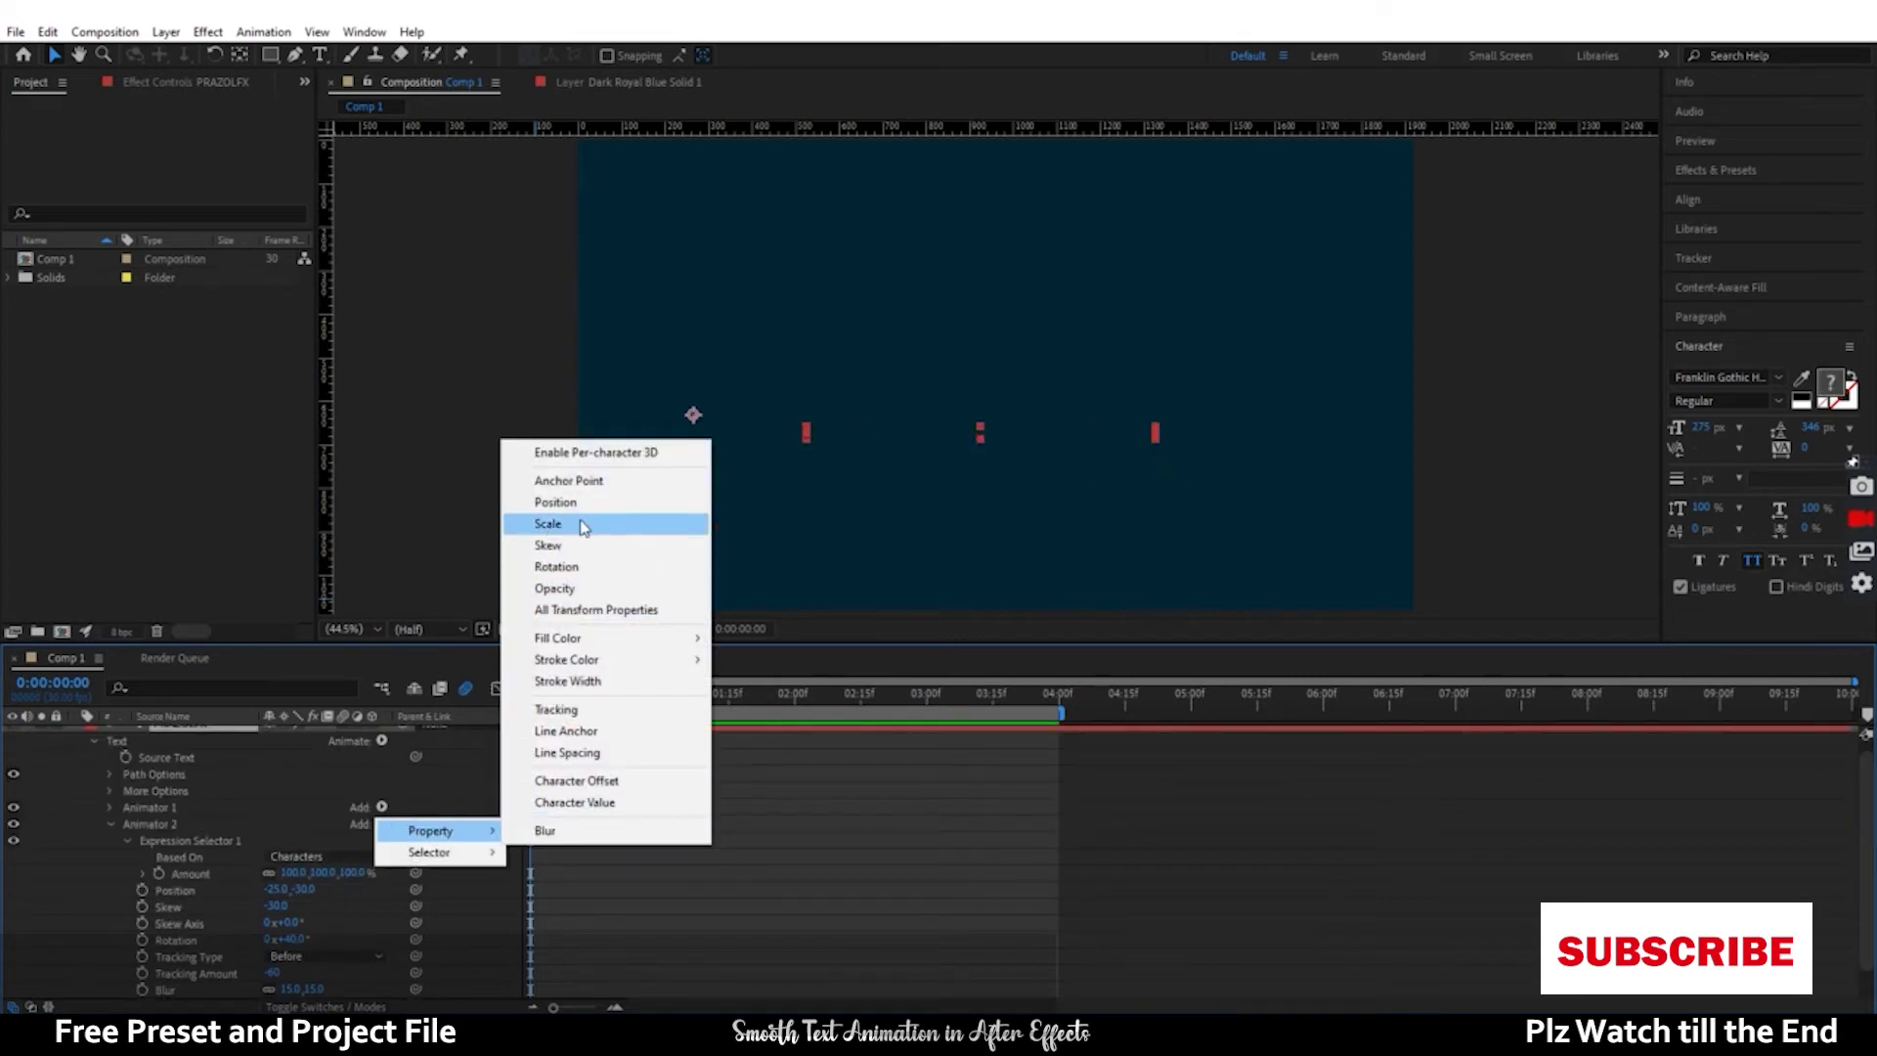
{"action": "left_click", "coordinate": [111, 826]}
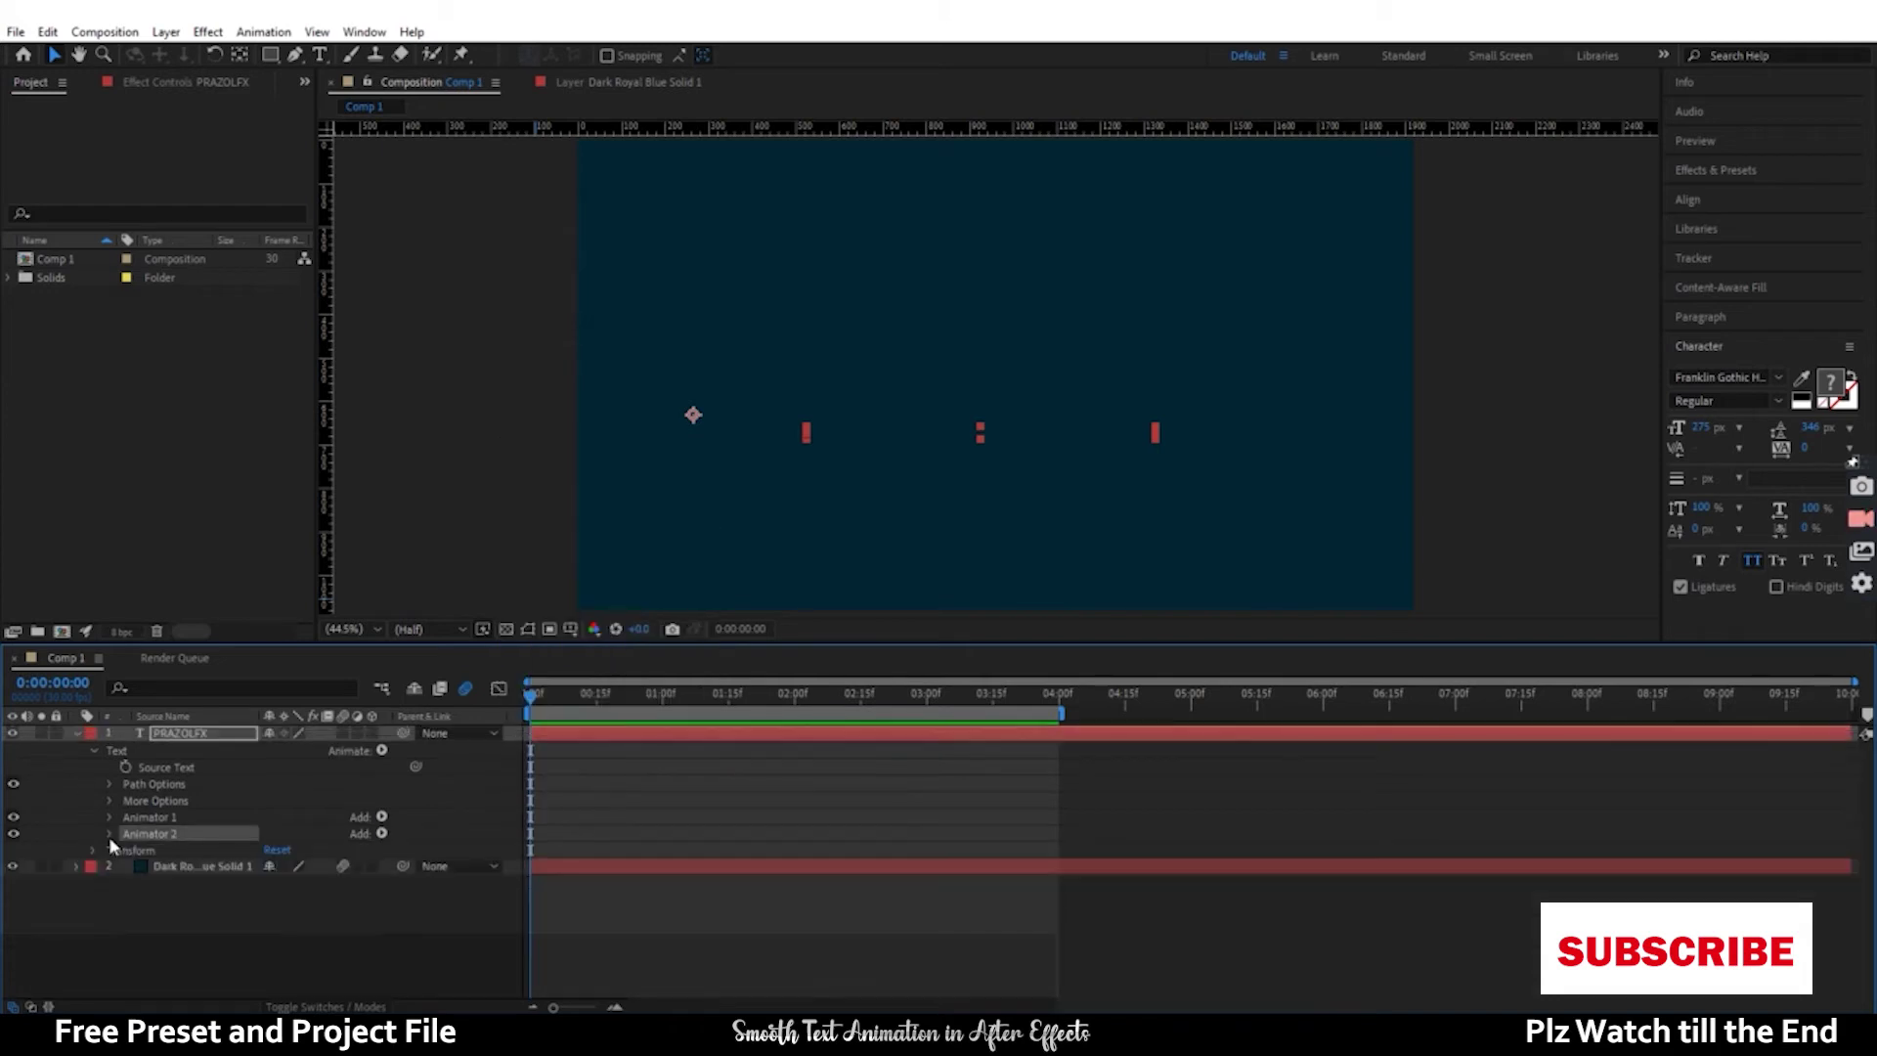
{"action": "left_click", "coordinate": [205, 739]}
{"action": "left_click", "coordinate": [382, 750]}
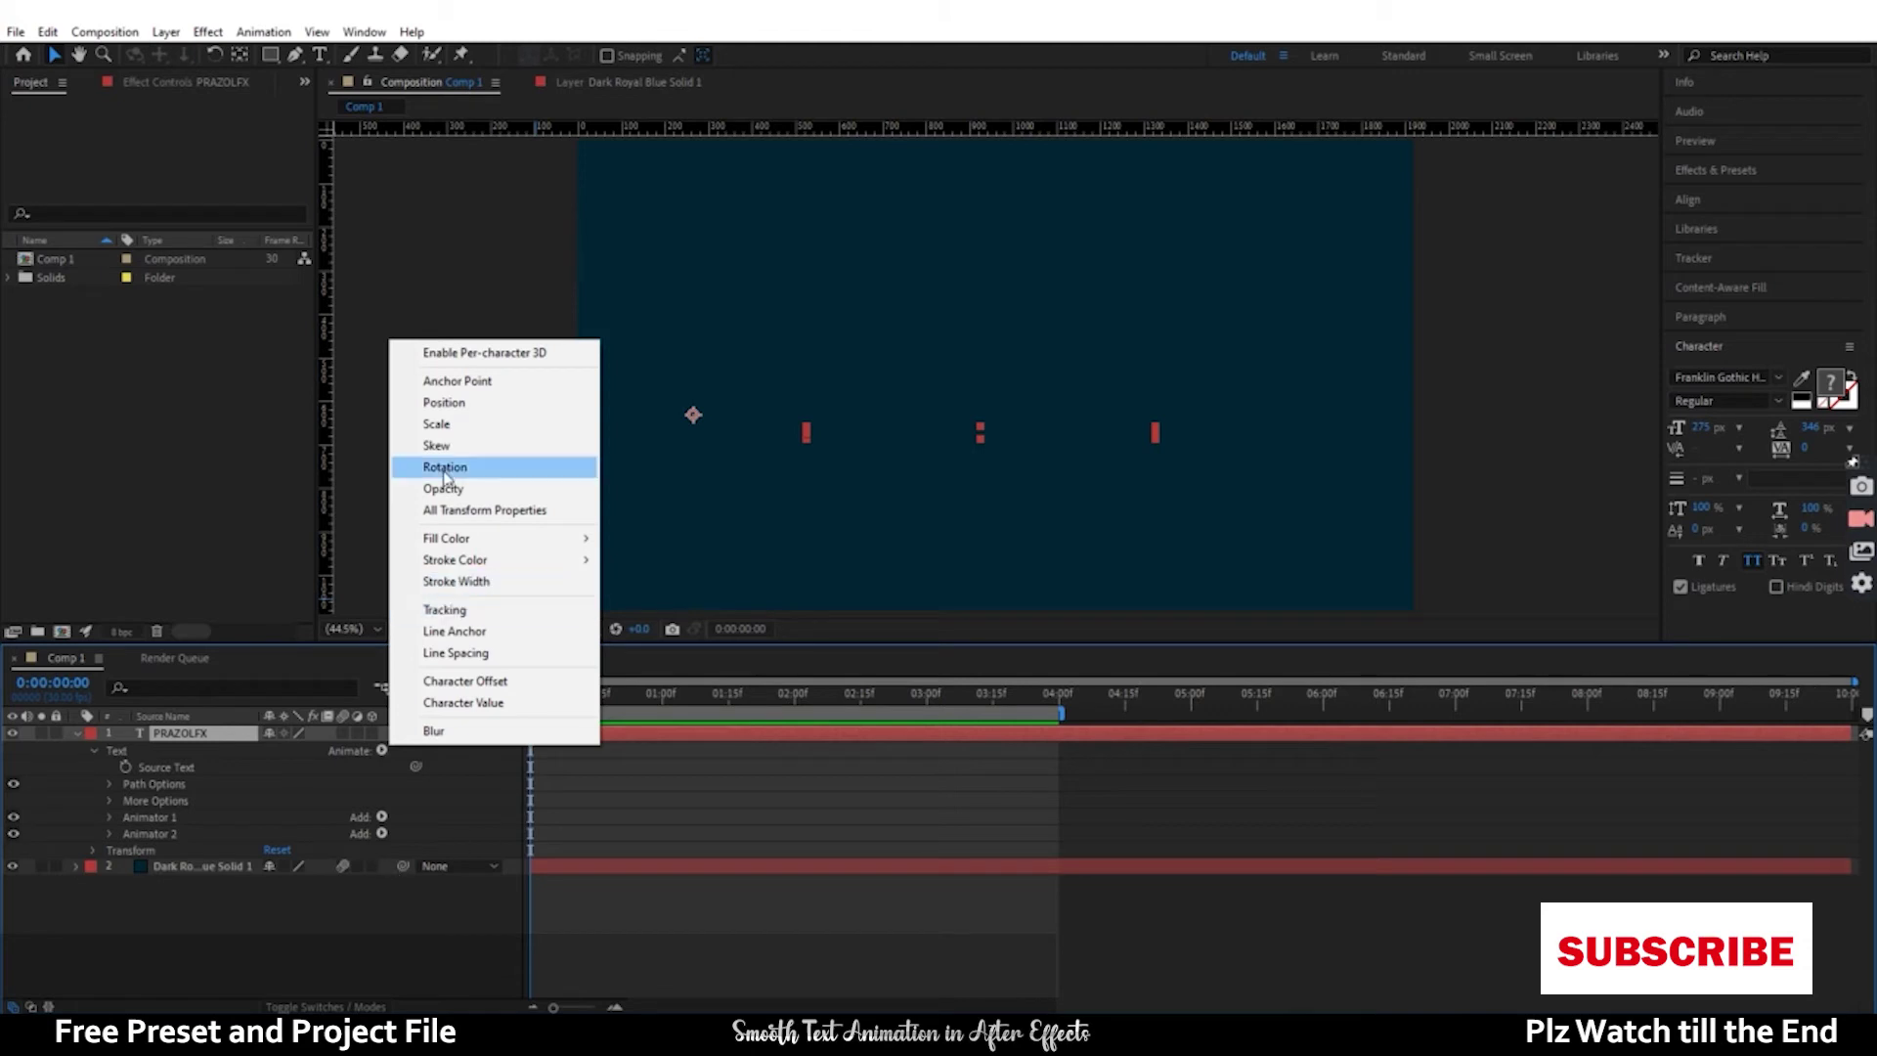
{"action": "left_click", "coordinate": [469, 402]}
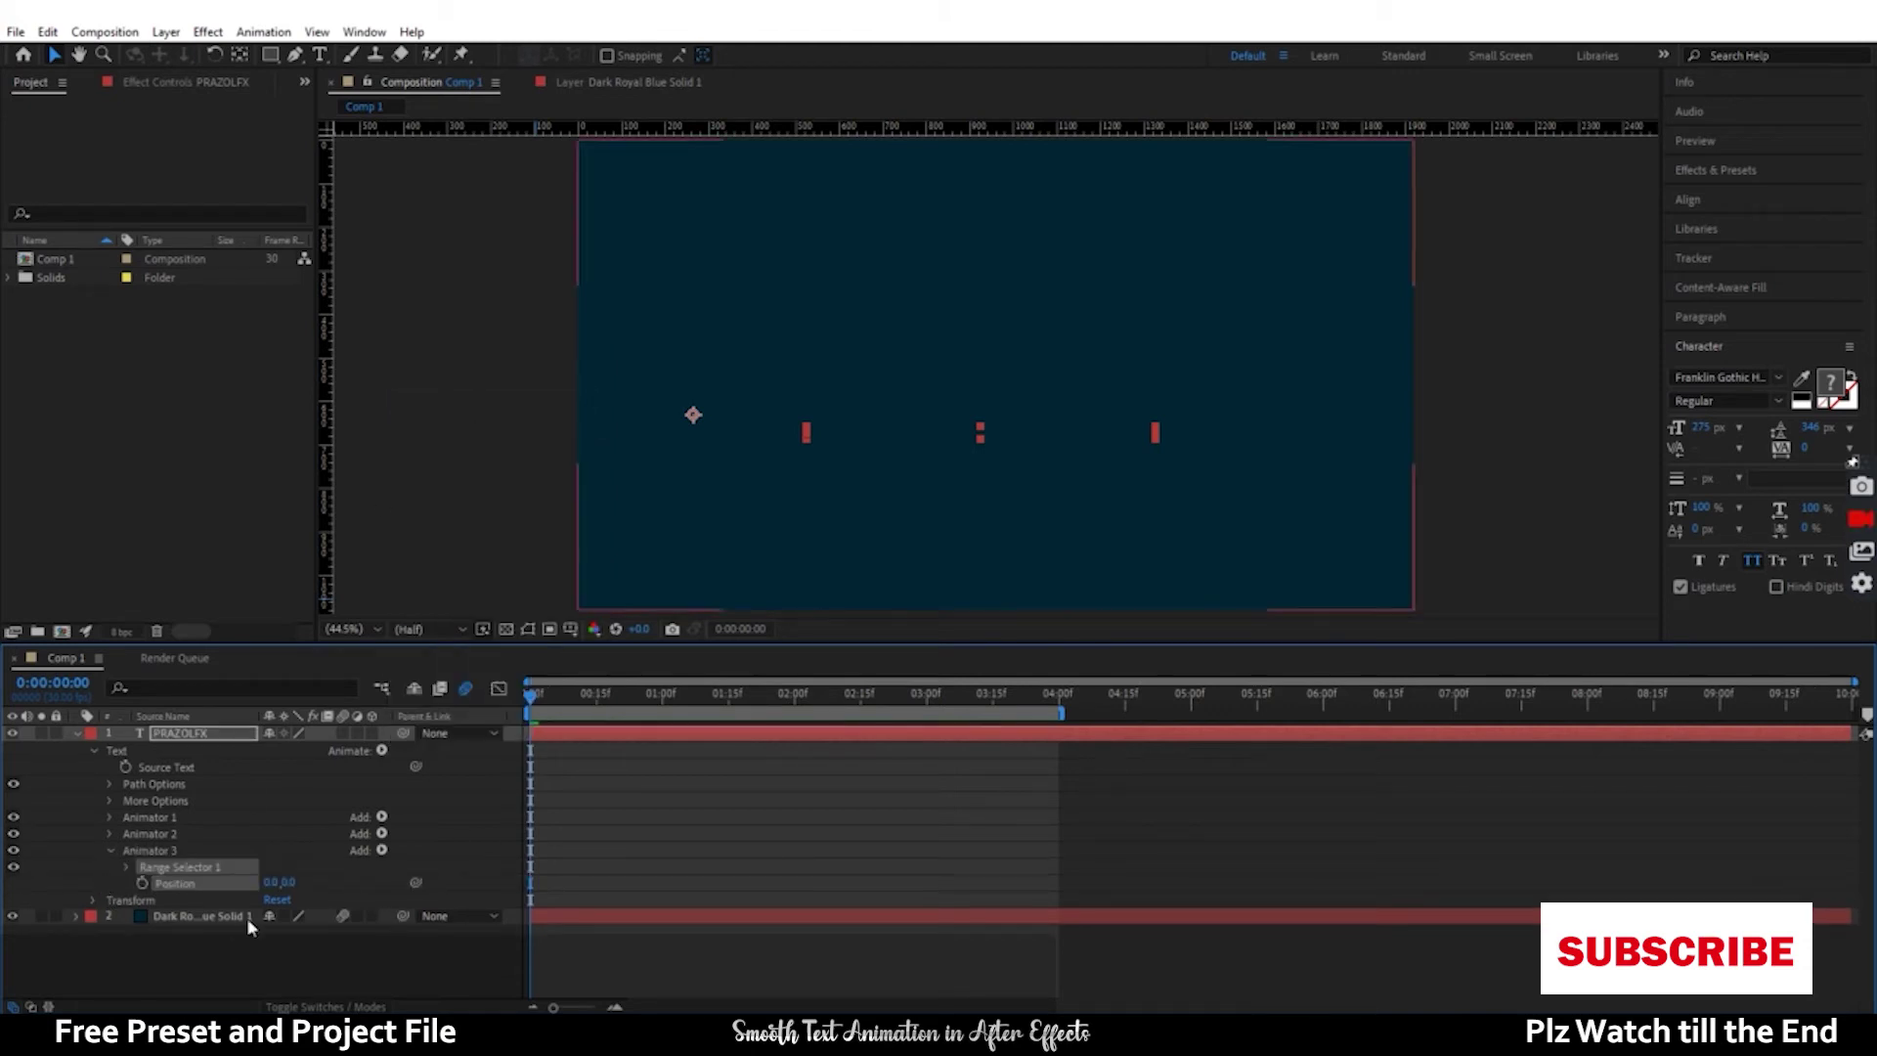
- Add Opacity and Blur properties to Animator 3
{"action": "left_click", "coordinate": [382, 850]}
{"action": "mouse_move", "coordinate": [448, 859]}
{"action": "left_click", "coordinate": [555, 614]}
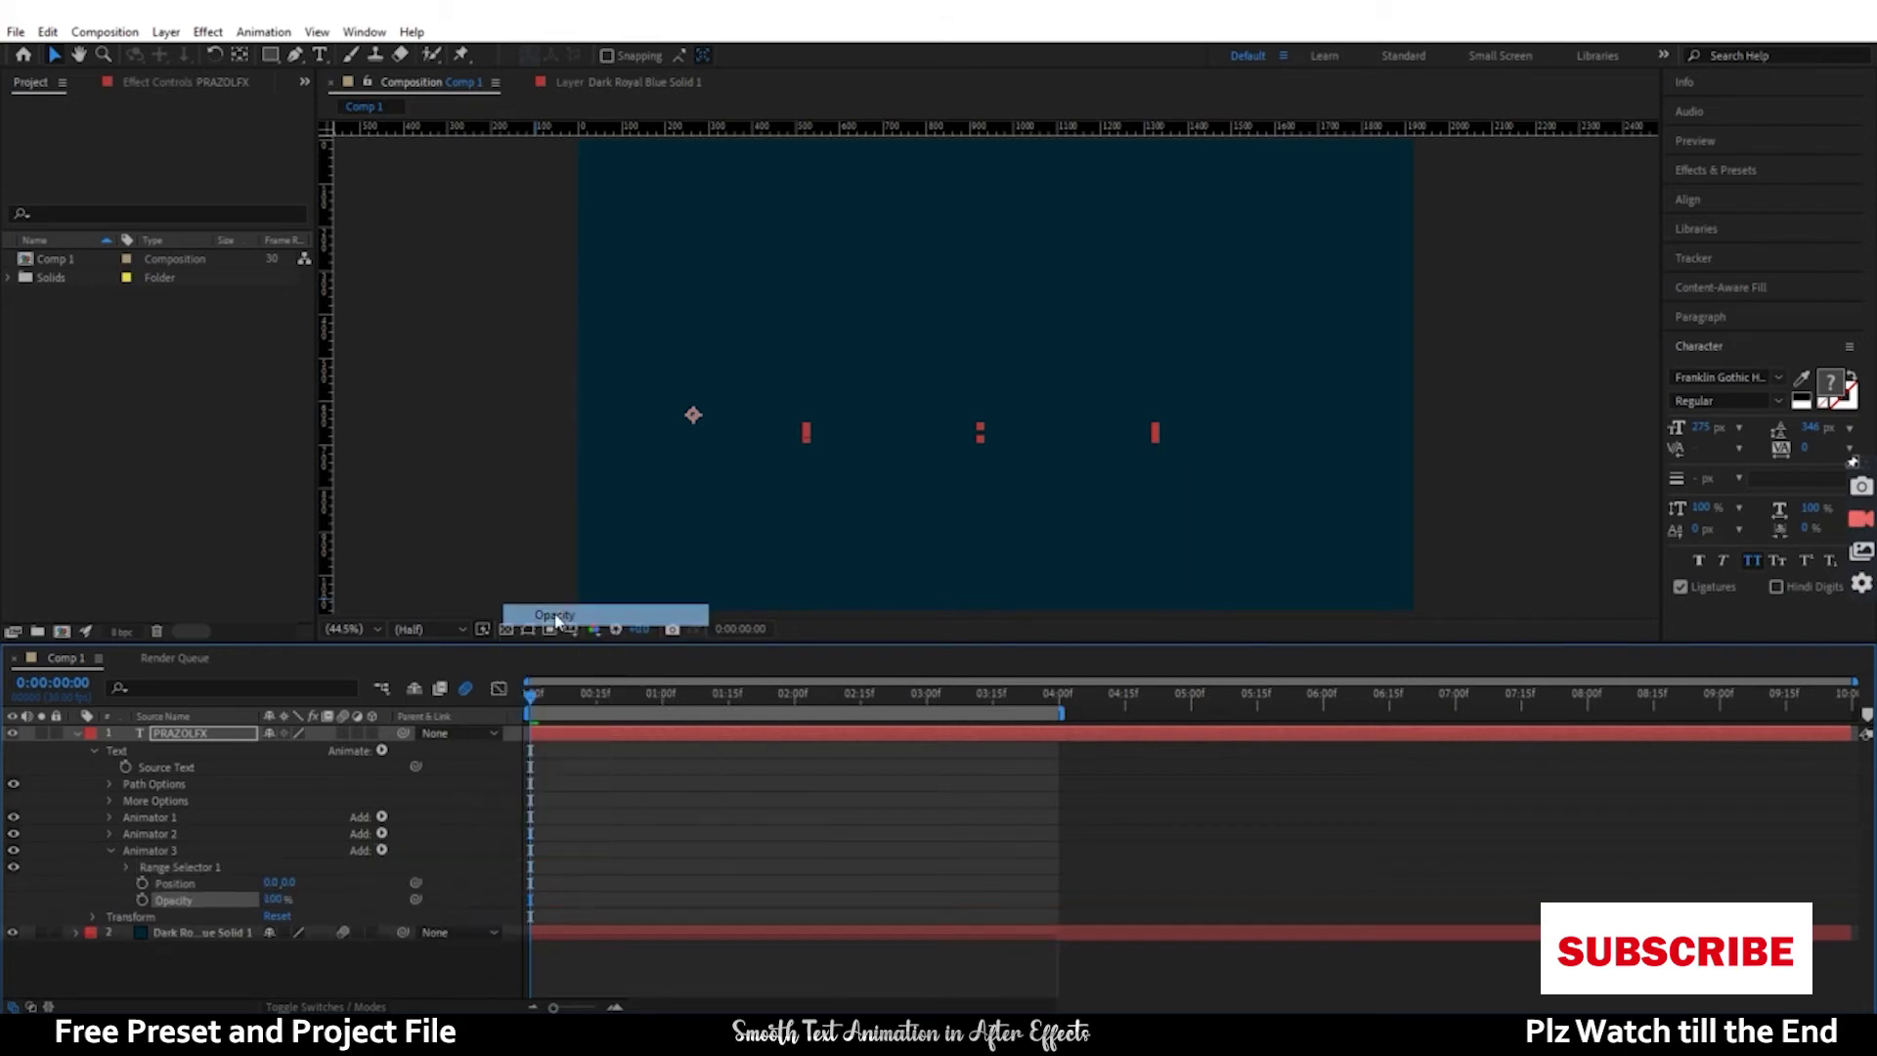
{"action": "left_click", "coordinate": [381, 850]}
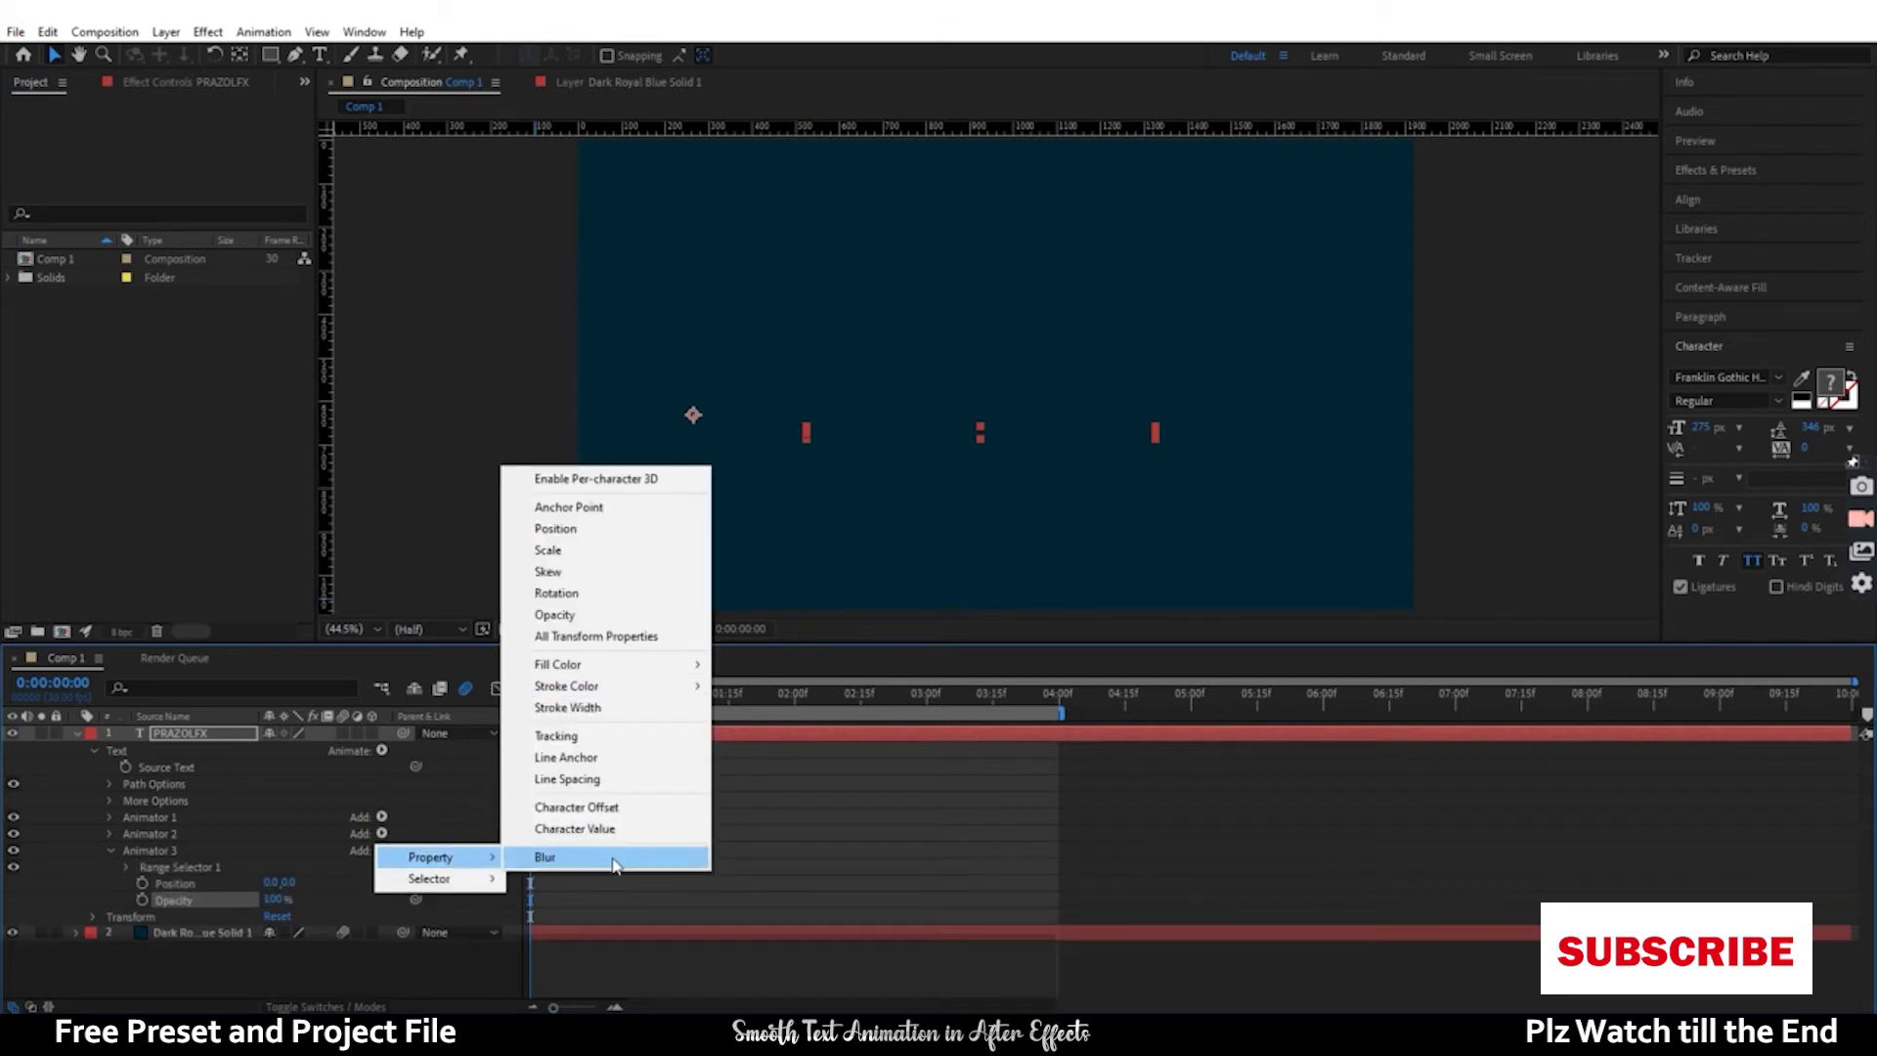
{"action": "left_click", "coordinate": [611, 861]}
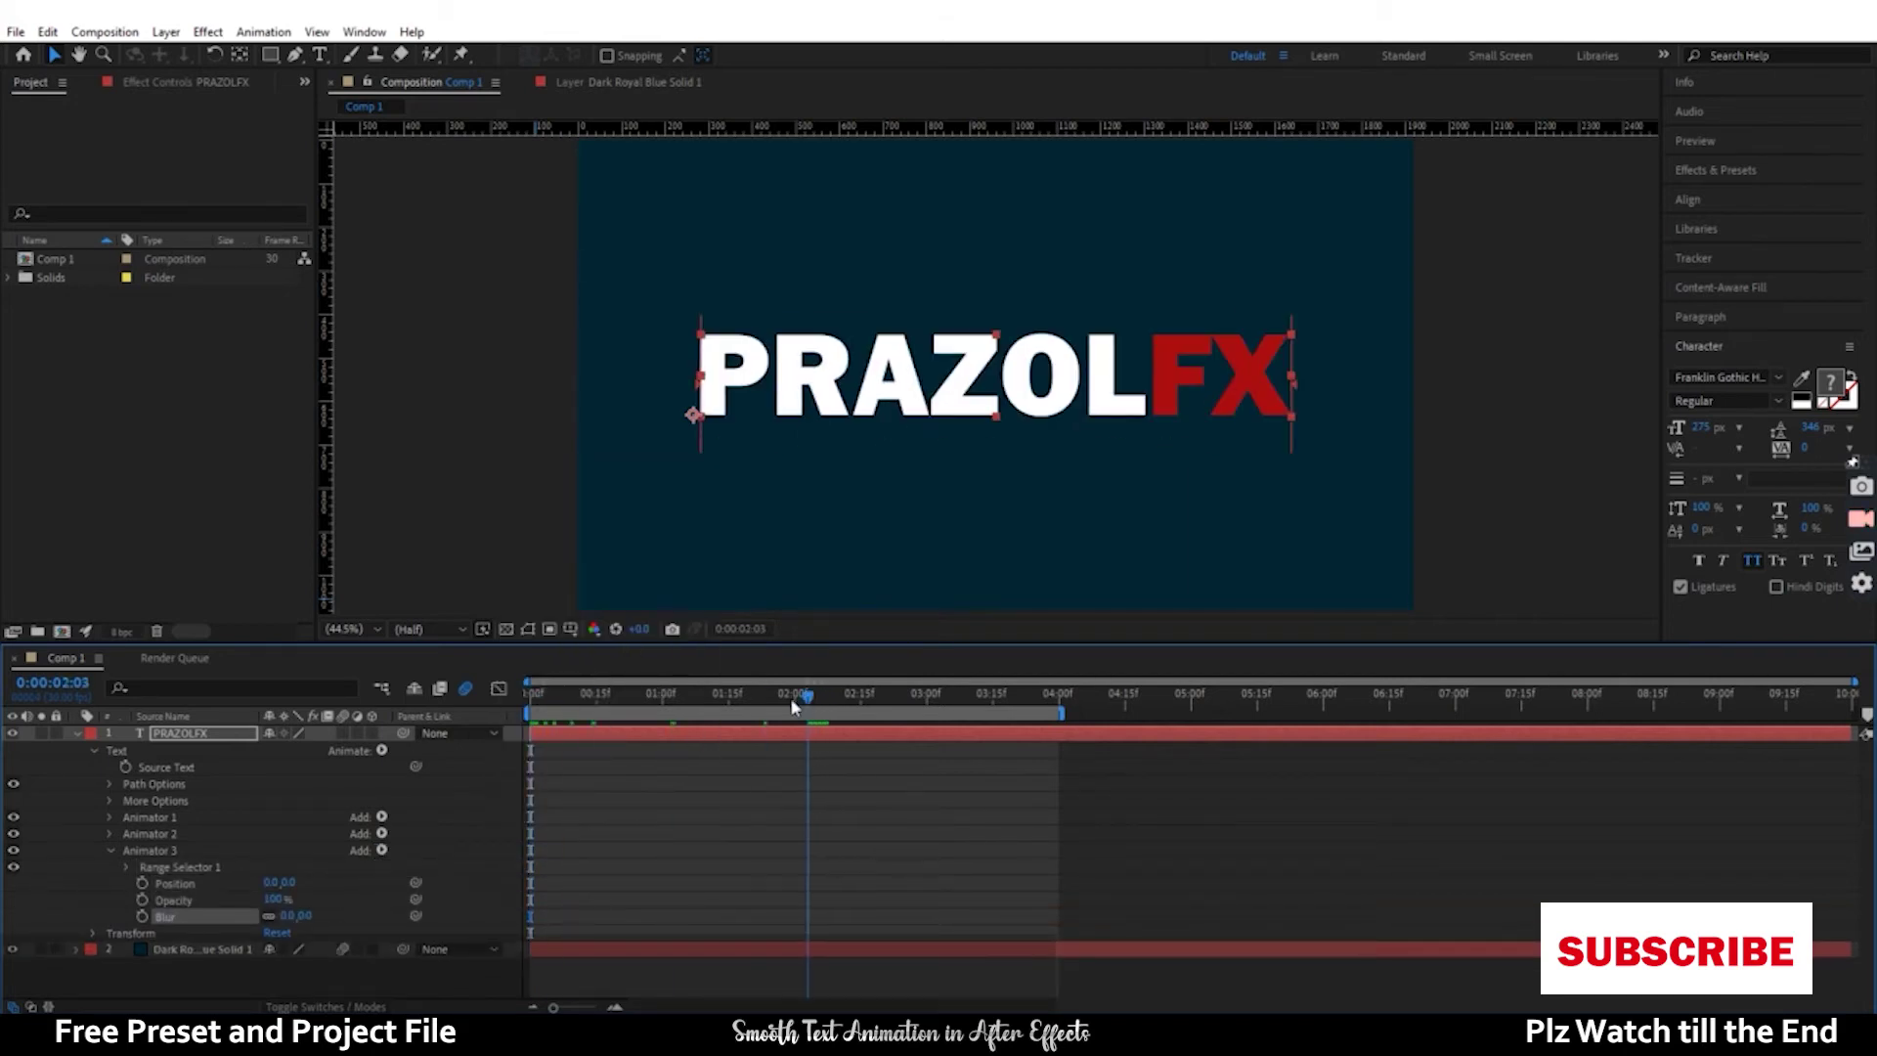
- At 0:00:02:00, set Animator 3's Position to -20,3
{"action": "left_click_drag", "start_coordinate": [538, 700], "coordinate": [794, 696]}
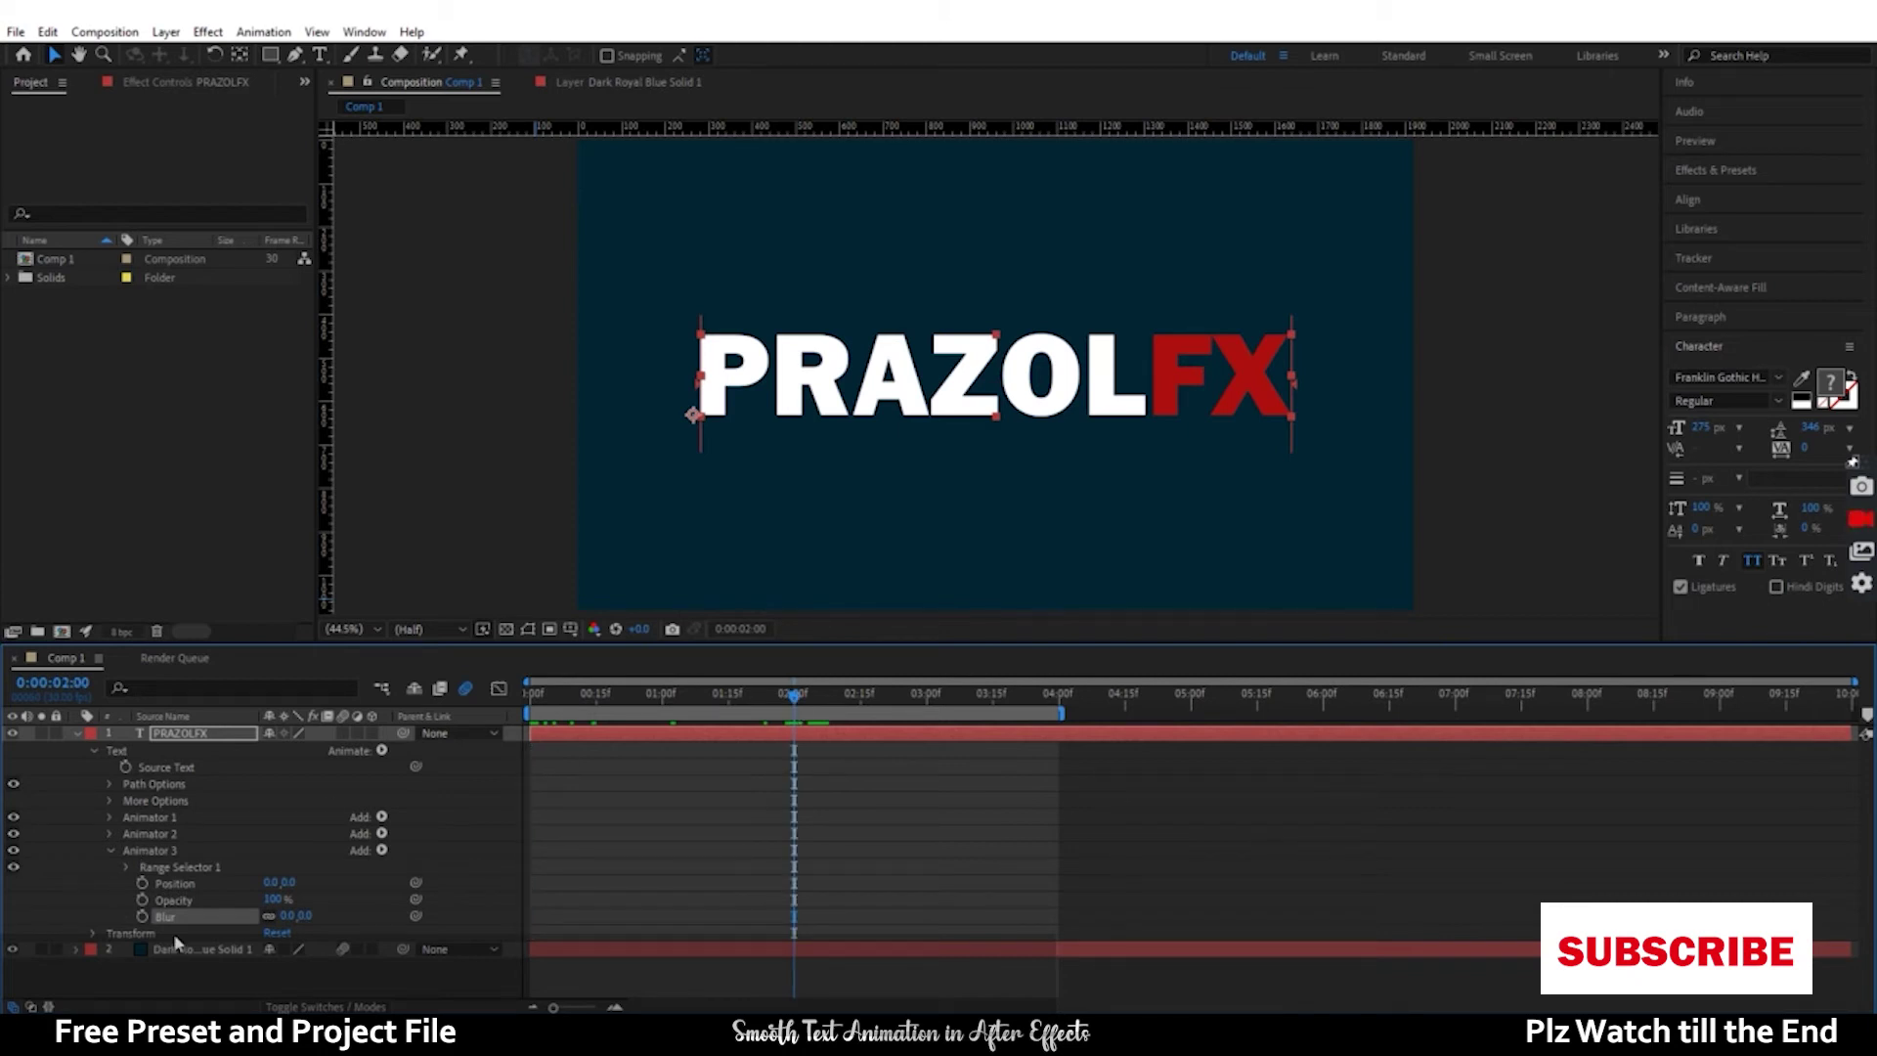
{"action": "left_click", "coordinate": [273, 883]}
{"action": "type", "text": "-20"}
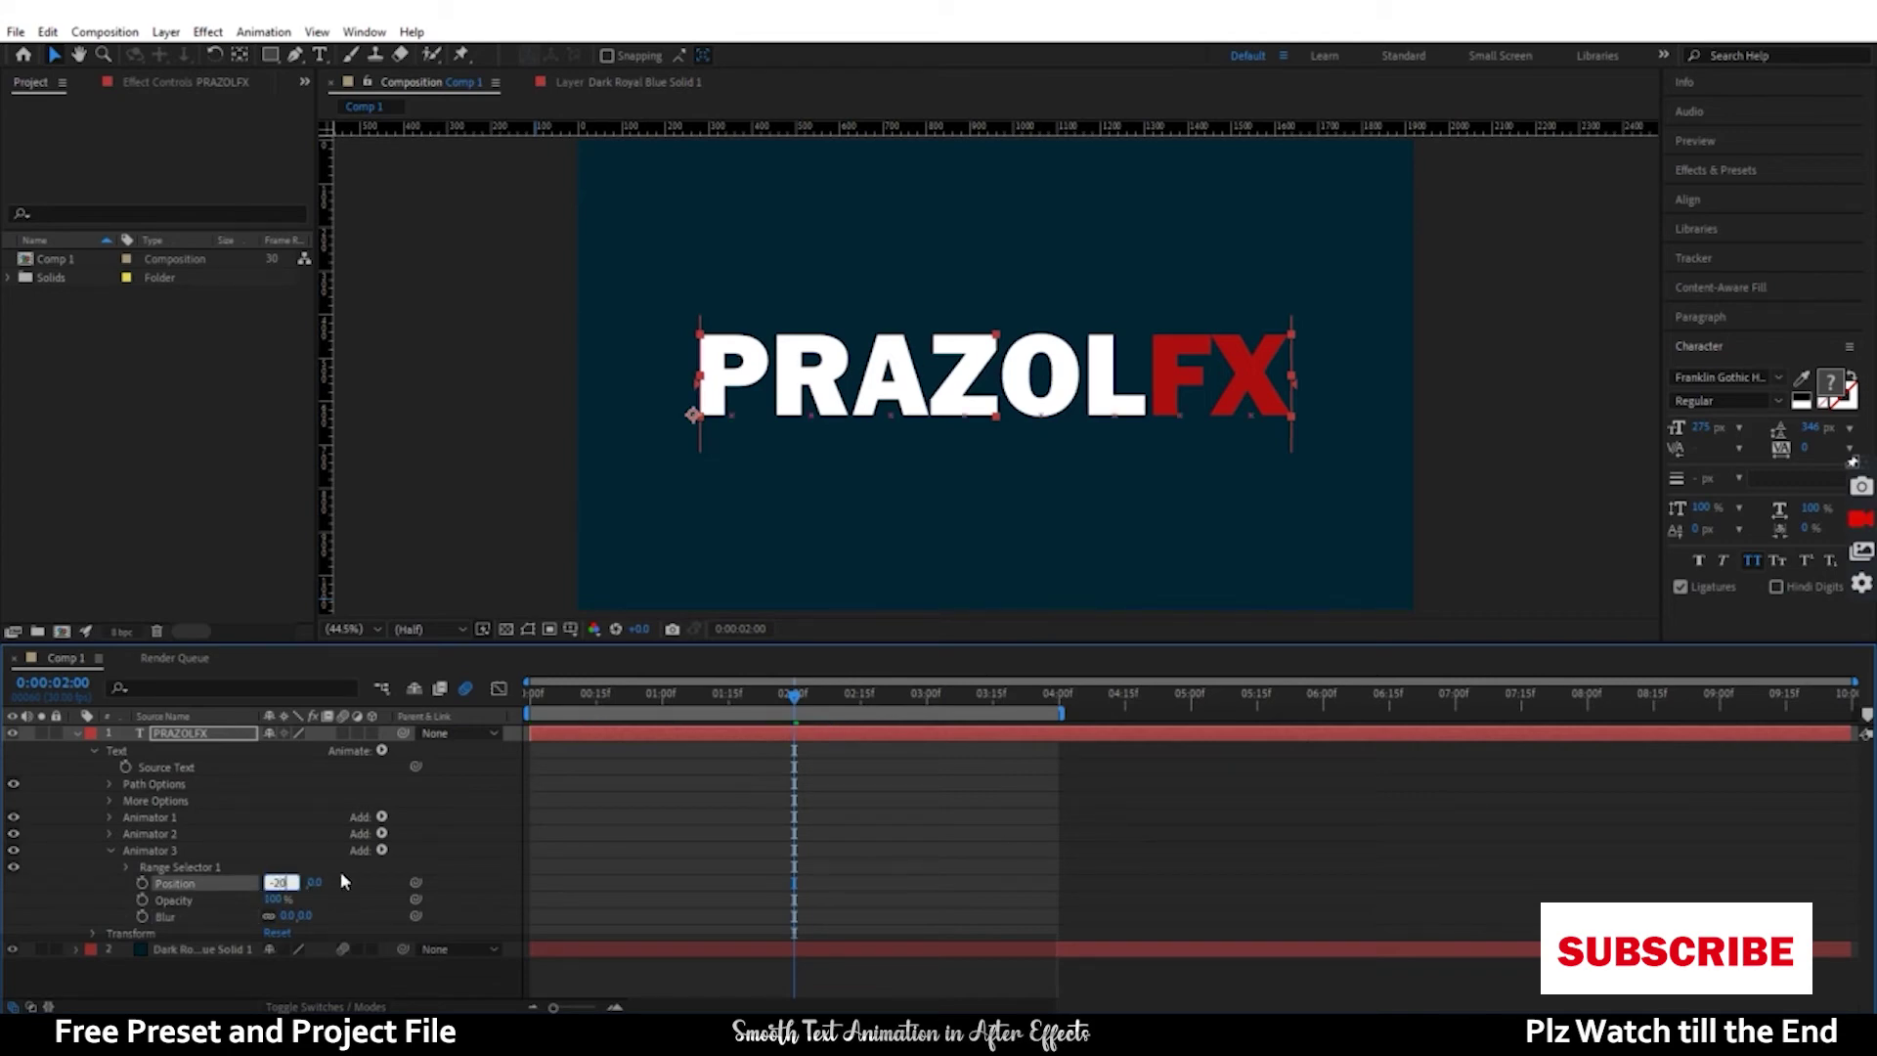
{"action": "left_click", "coordinate": [344, 882]}
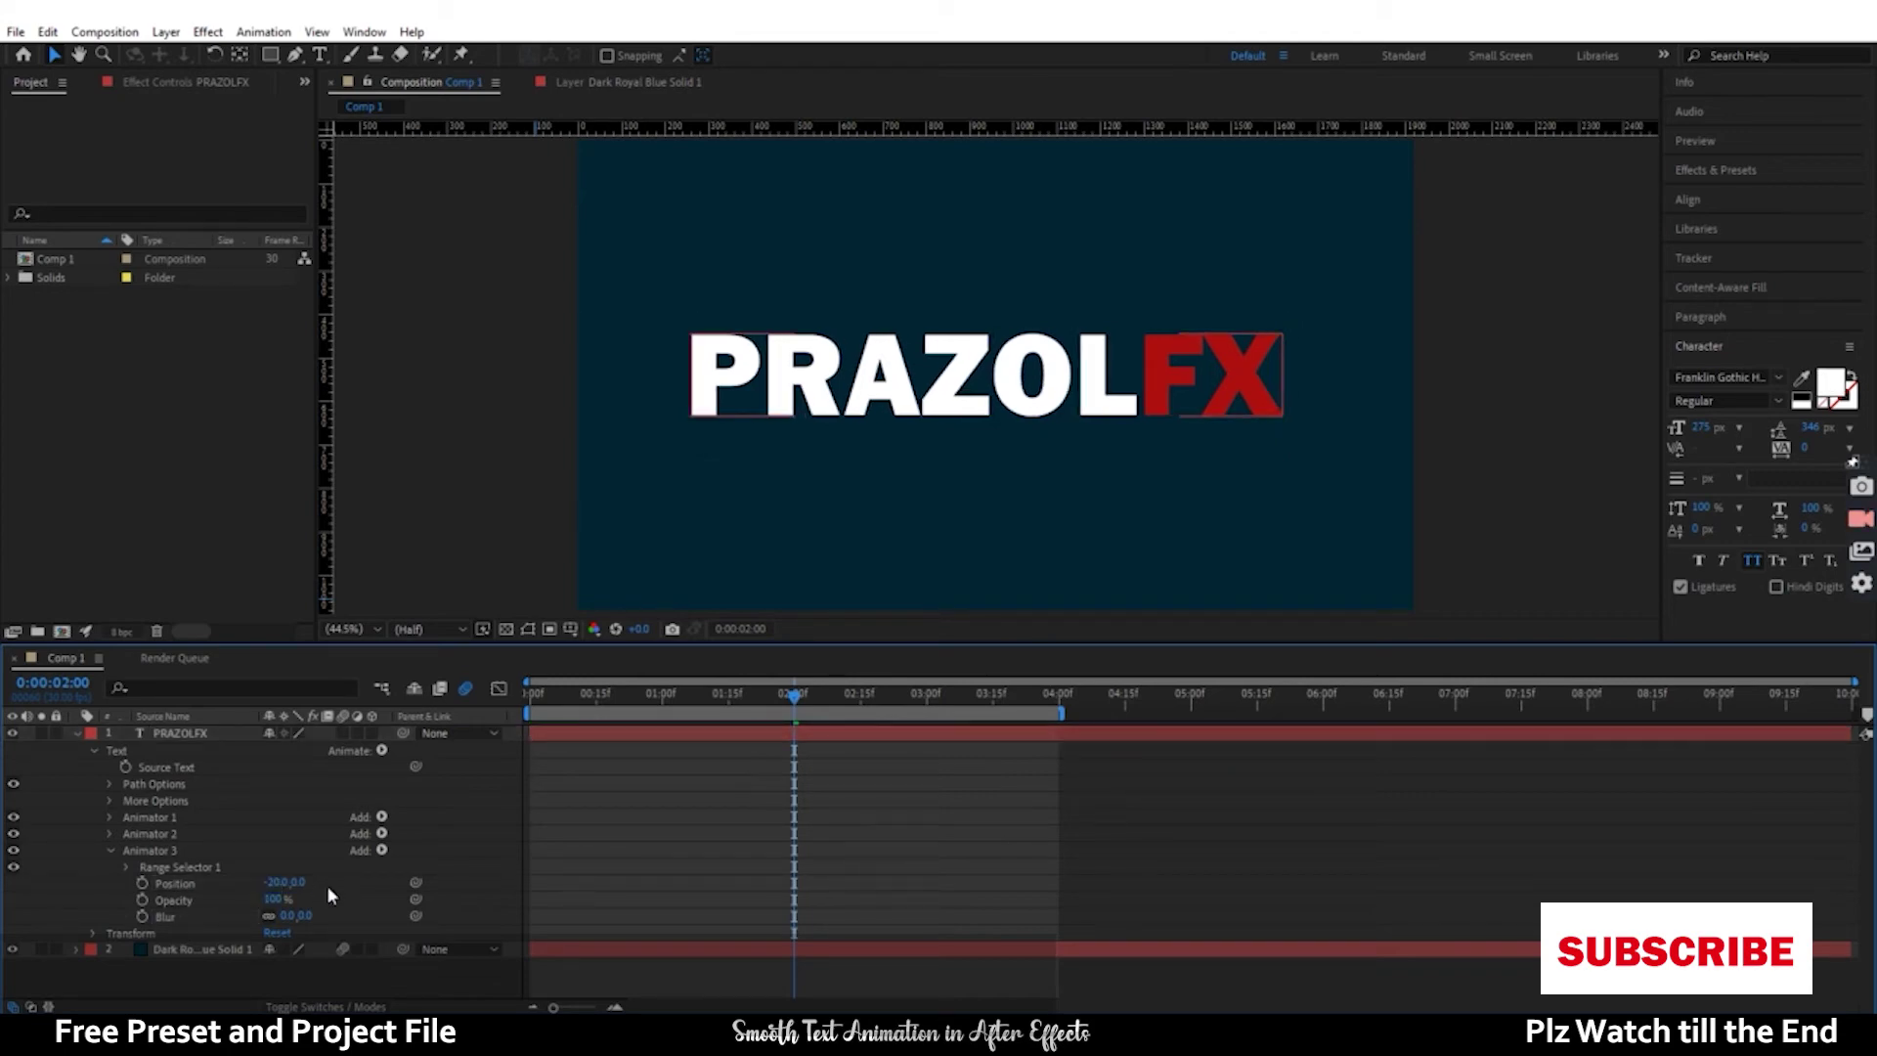
{"action": "type", "text": "3"}
{"action": "key", "text": "Return"}
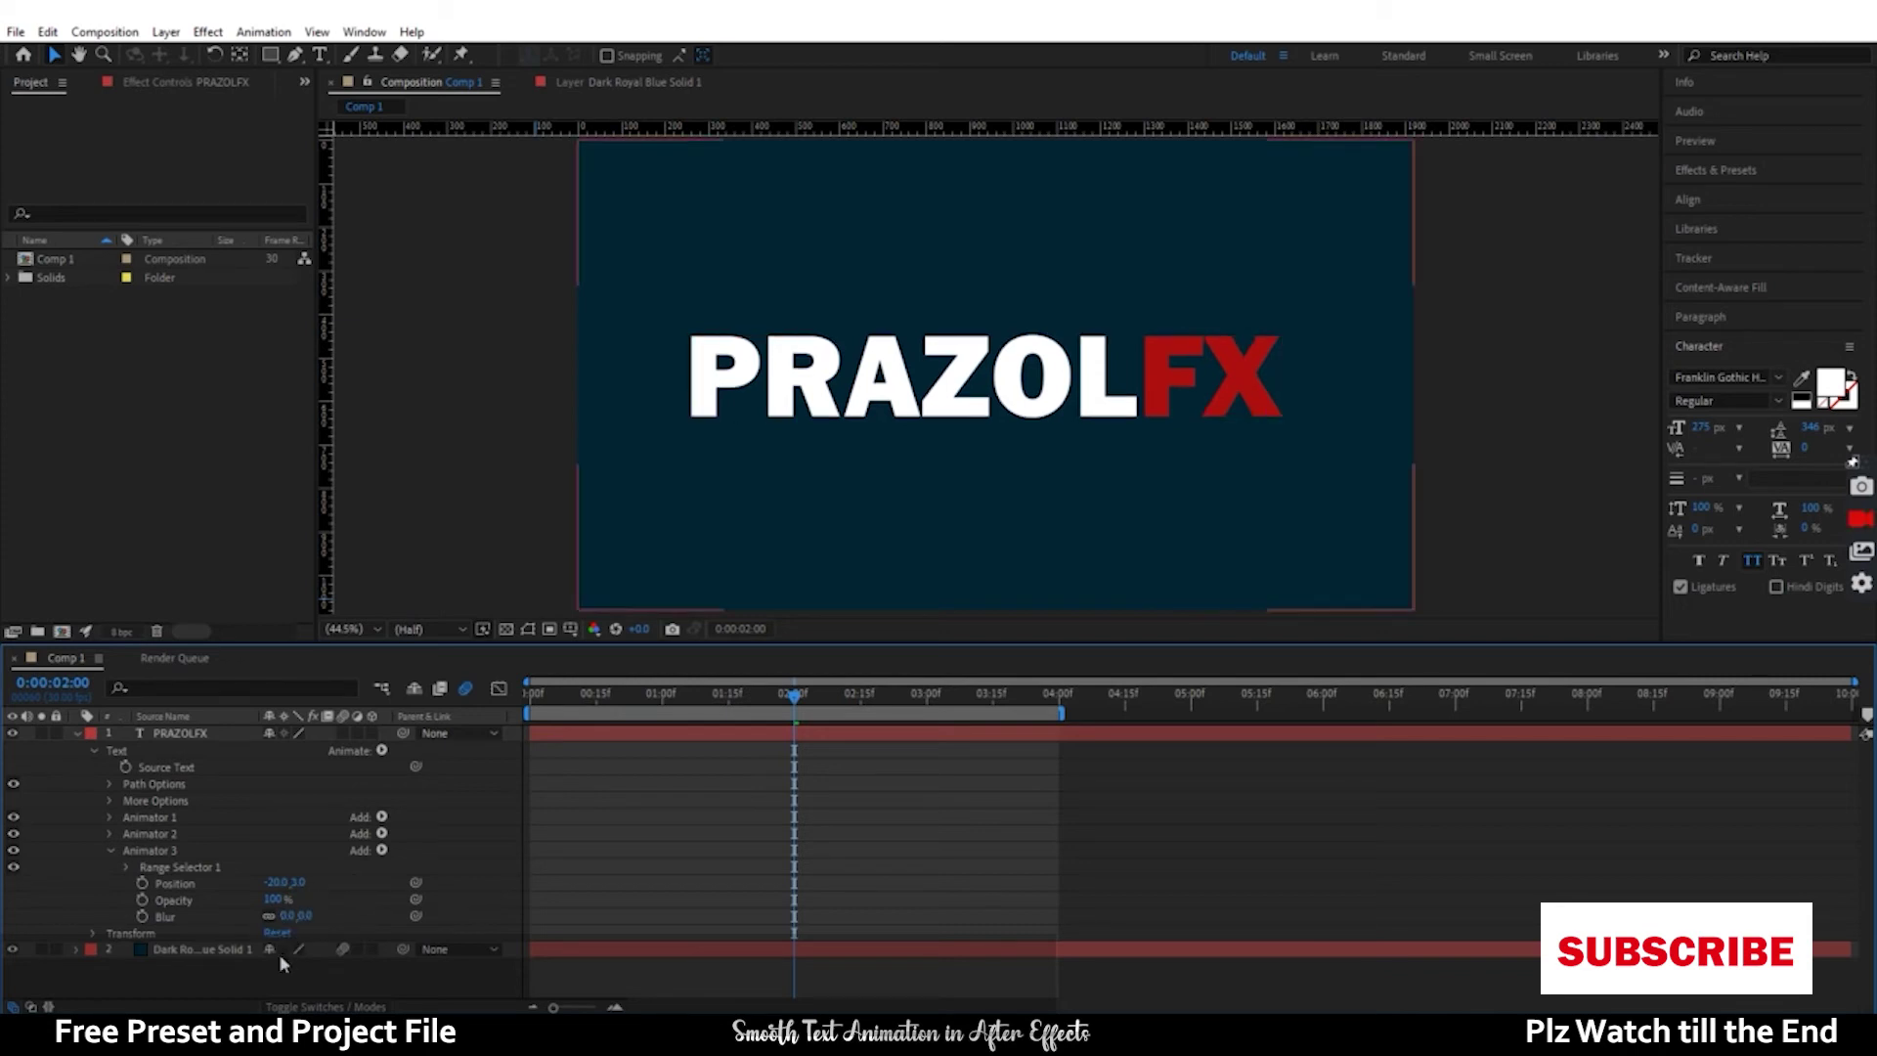
- Set Animator 3's Opacity to 0% and Blur to 100,100
{"action": "left_click", "coordinate": [274, 898]}
{"action": "type", "text": "0"}
{"action": "key", "text": "Return"}
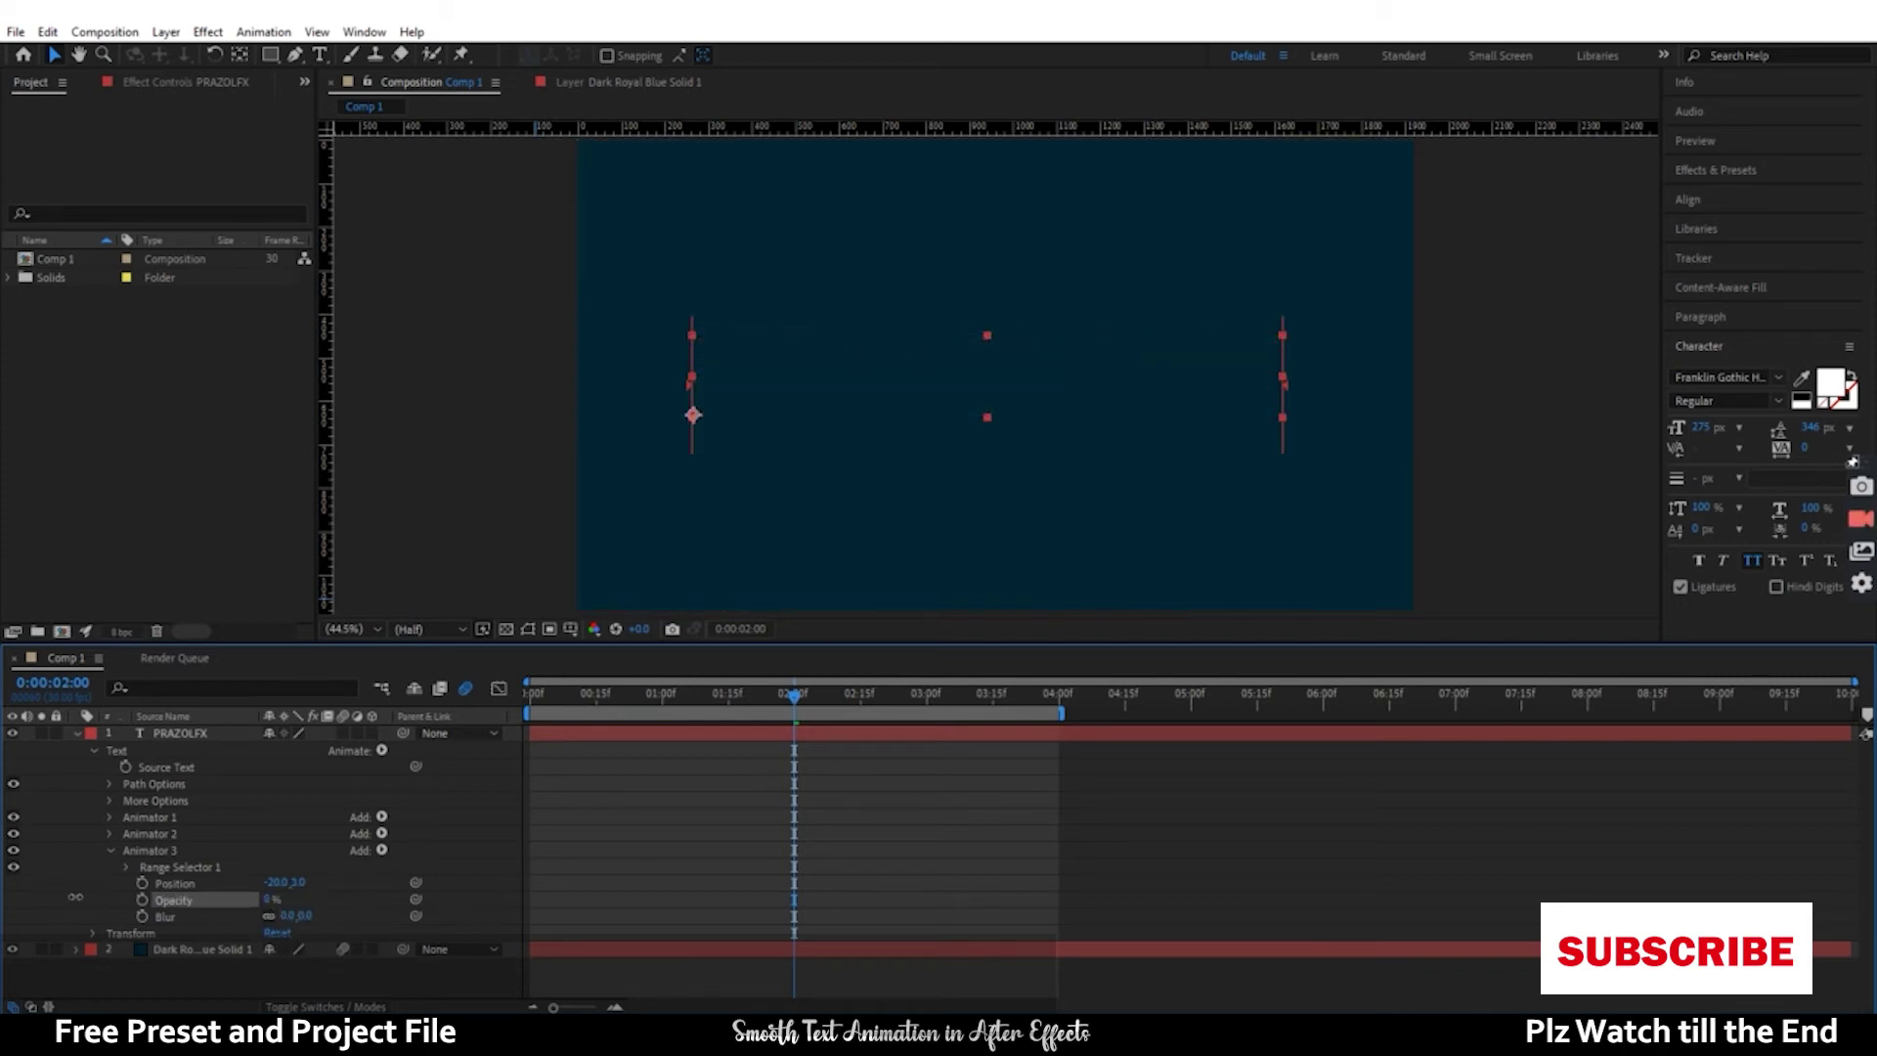
{"action": "left_click", "coordinate": [74, 896]}
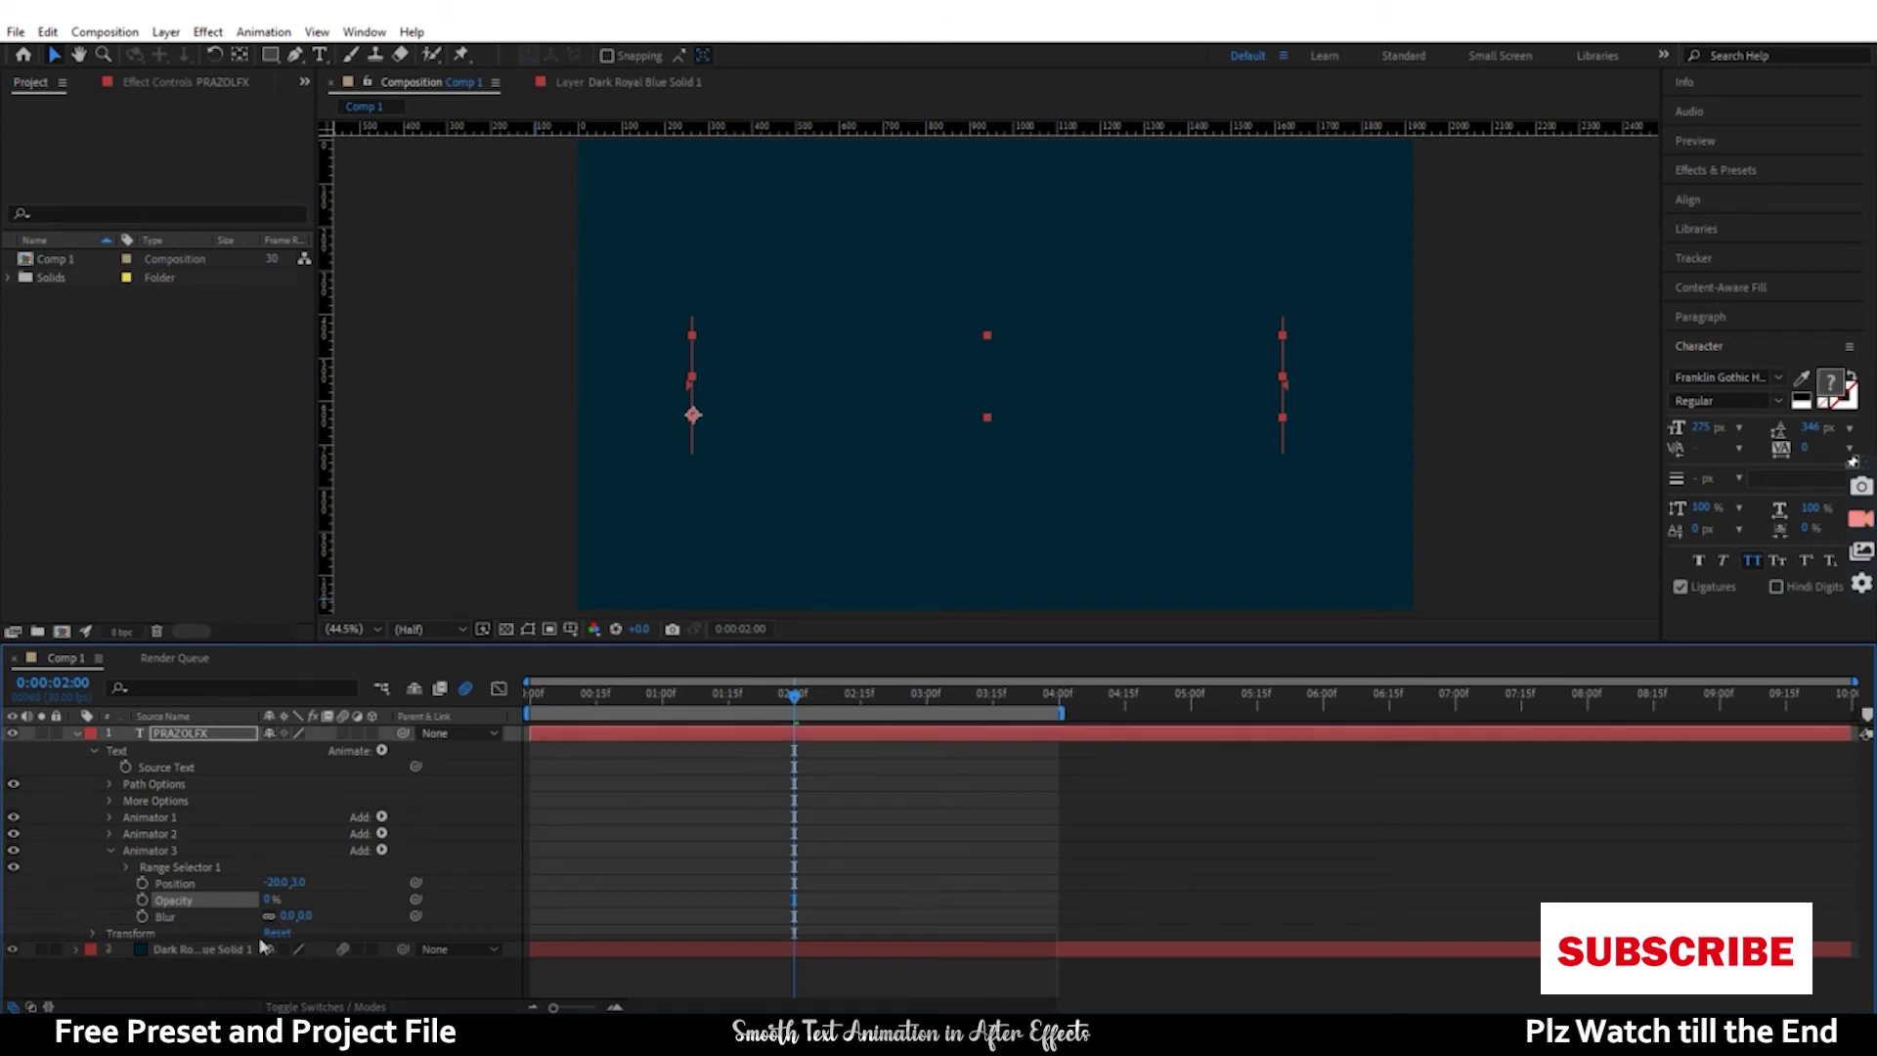
{"action": "left_click", "coordinate": [289, 916]}
{"action": "type", "text": "10"}
{"action": "type", "text": "0"}
{"action": "left_click", "coordinate": [342, 888]}
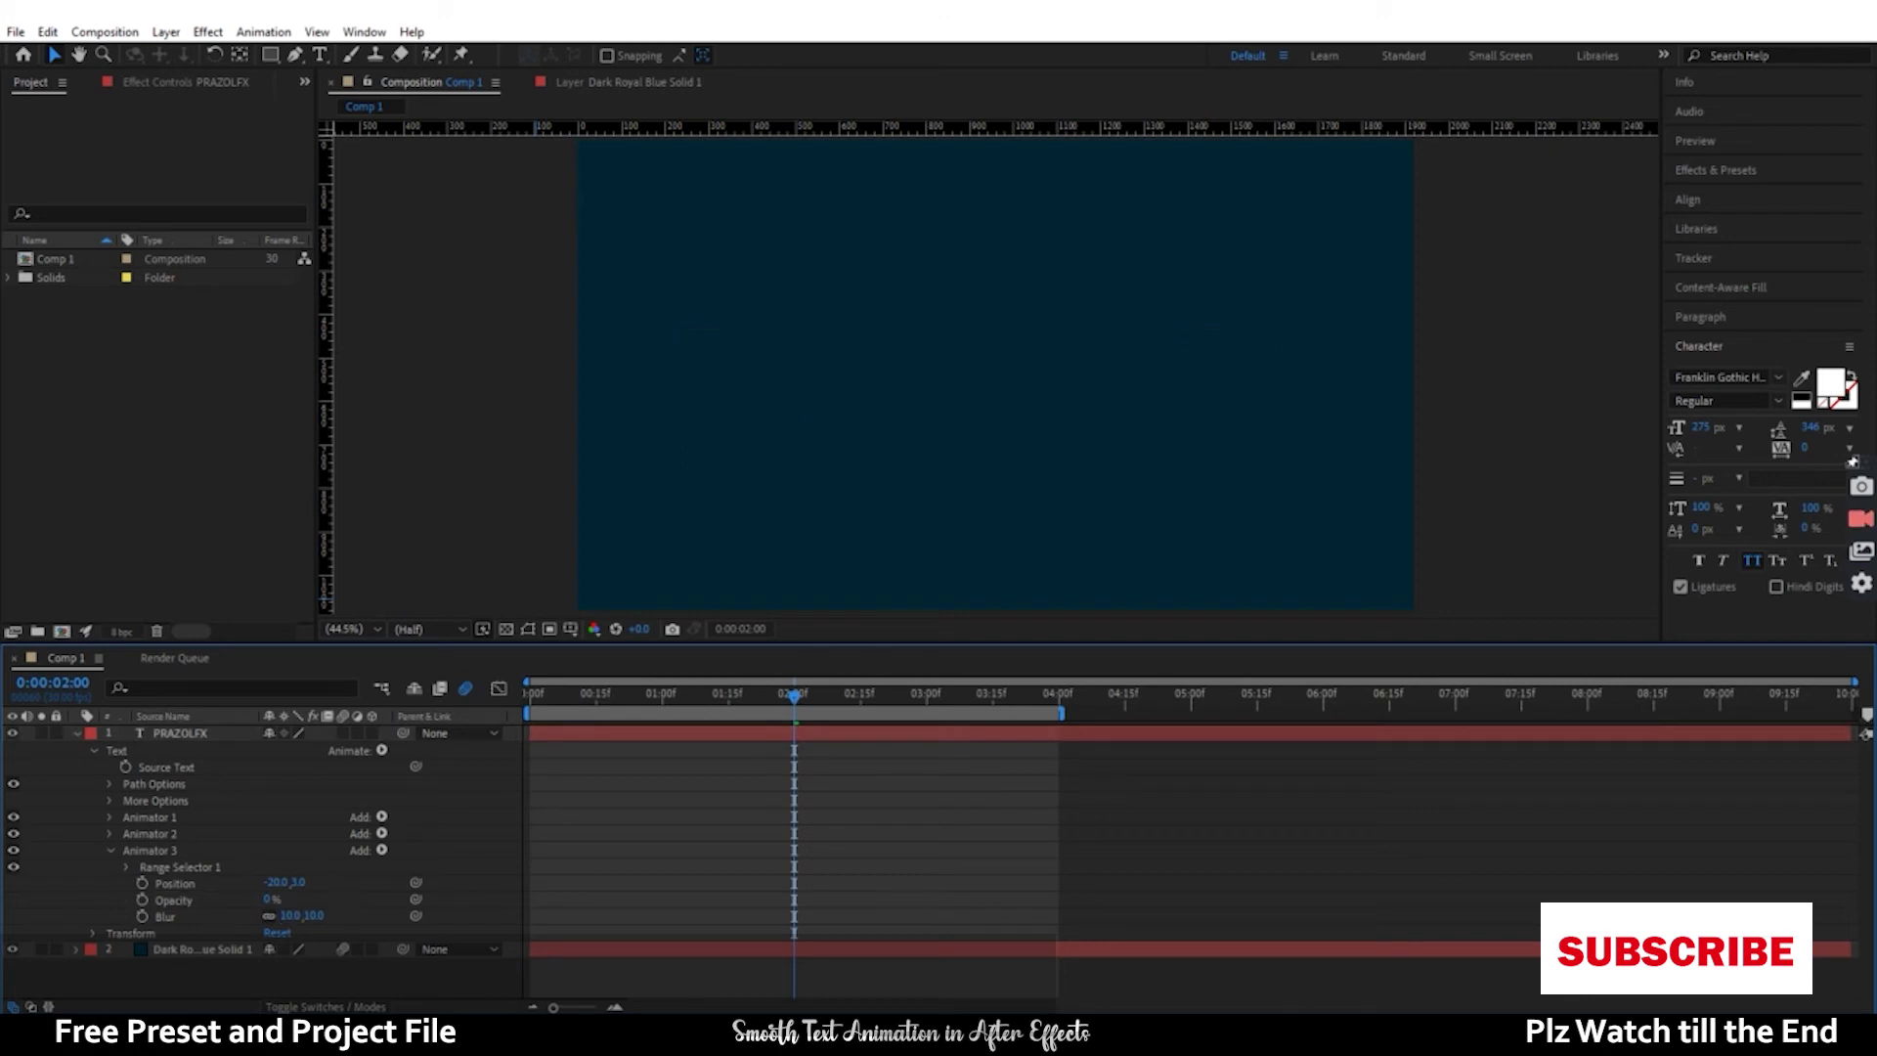
- Keyframe Animator 3's Range Selector Offset at 100% at 2 s and 0% at 3 s
{"action": "left_click", "coordinate": [126, 867]}
{"action": "left_click", "coordinate": [160, 915]}
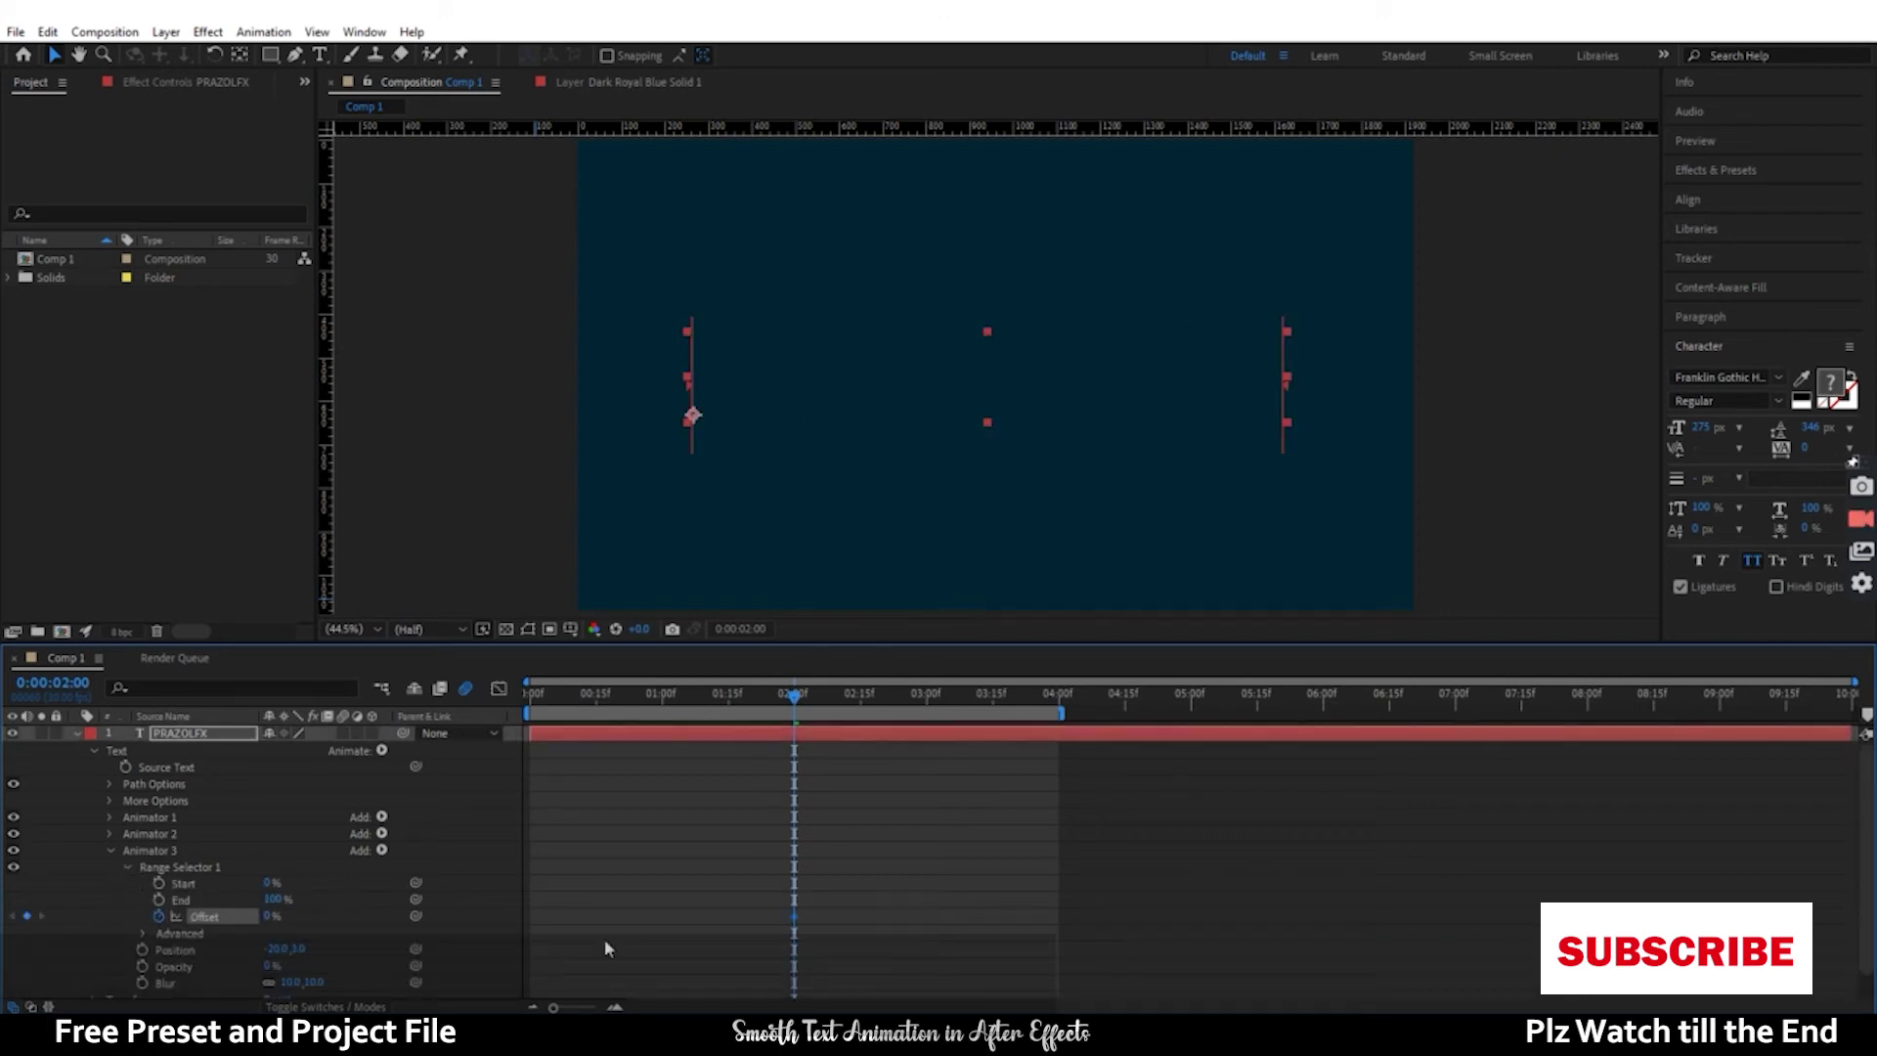
{"action": "left_click_drag", "start_coordinate": [272, 915], "coordinate": [715, 906]}
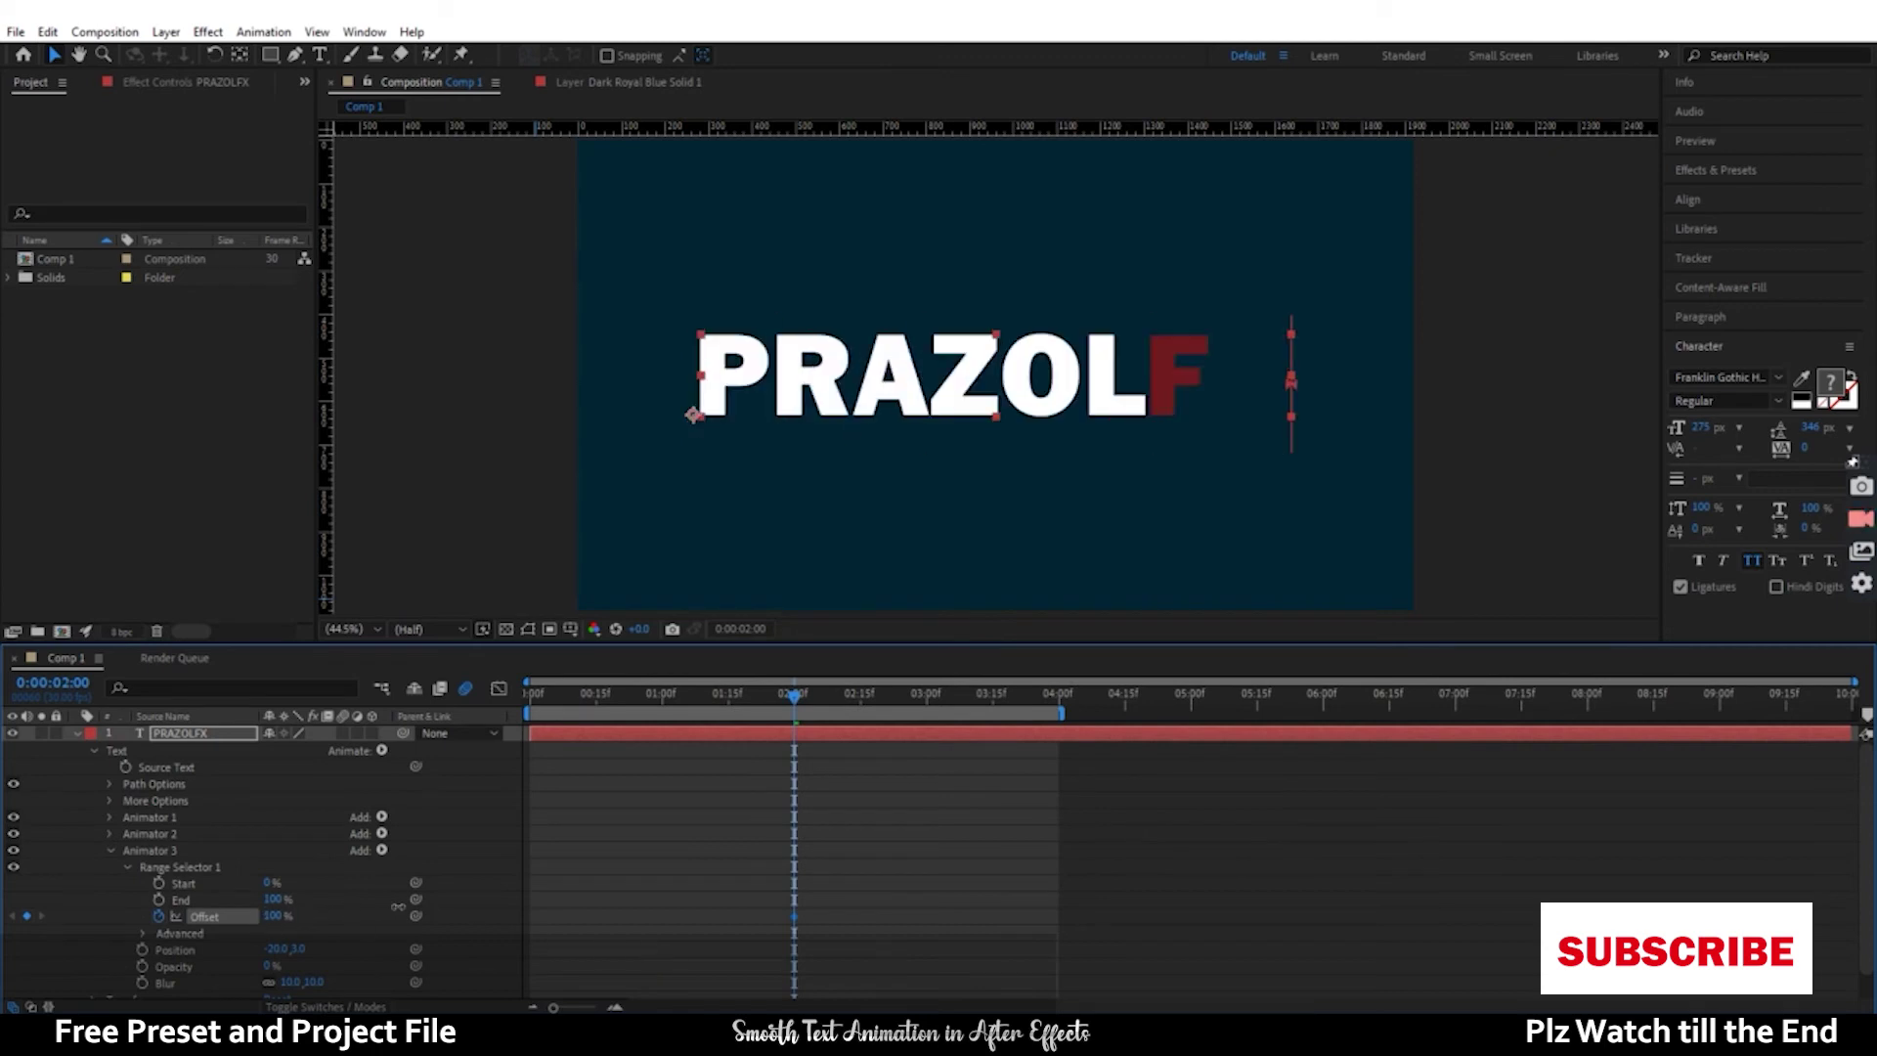
{"action": "left_click_drag", "start_coordinate": [768, 691], "coordinate": [927, 694]}
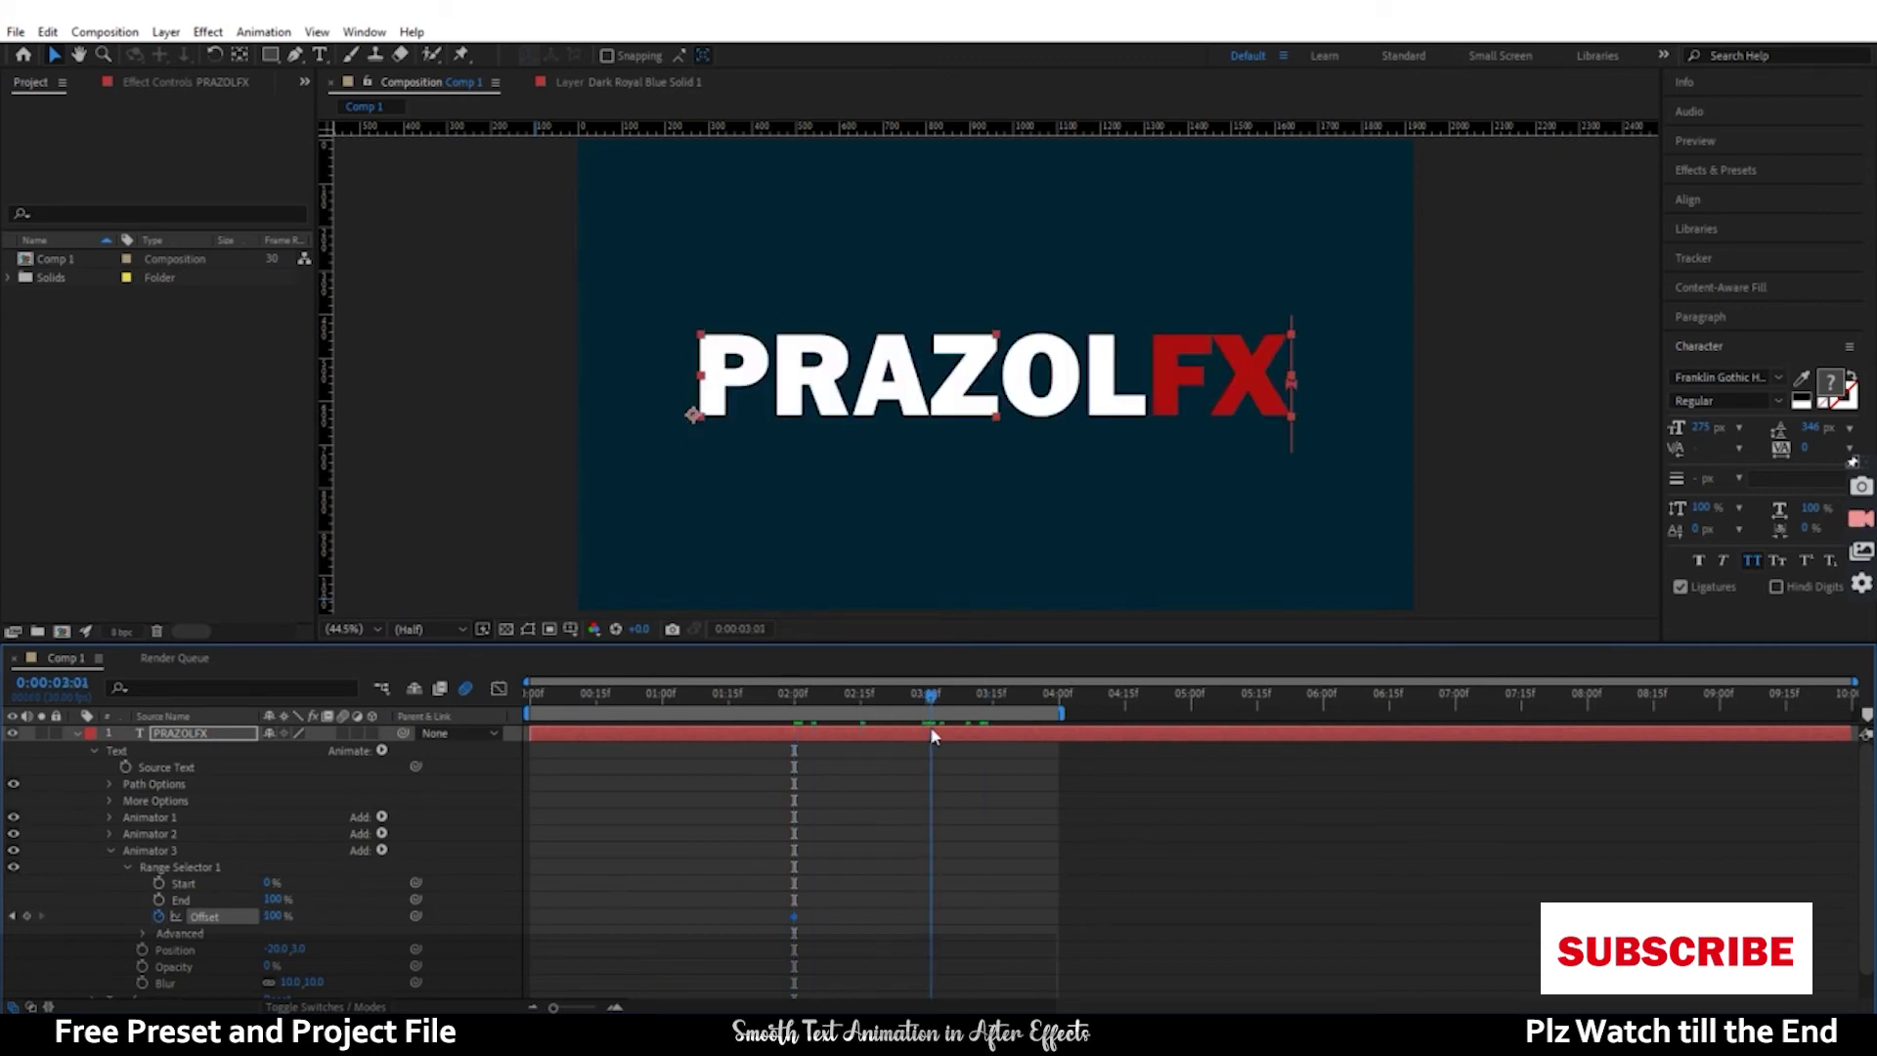
{"action": "left_click_drag", "start_coordinate": [276, 917], "coordinate": [212, 919]}
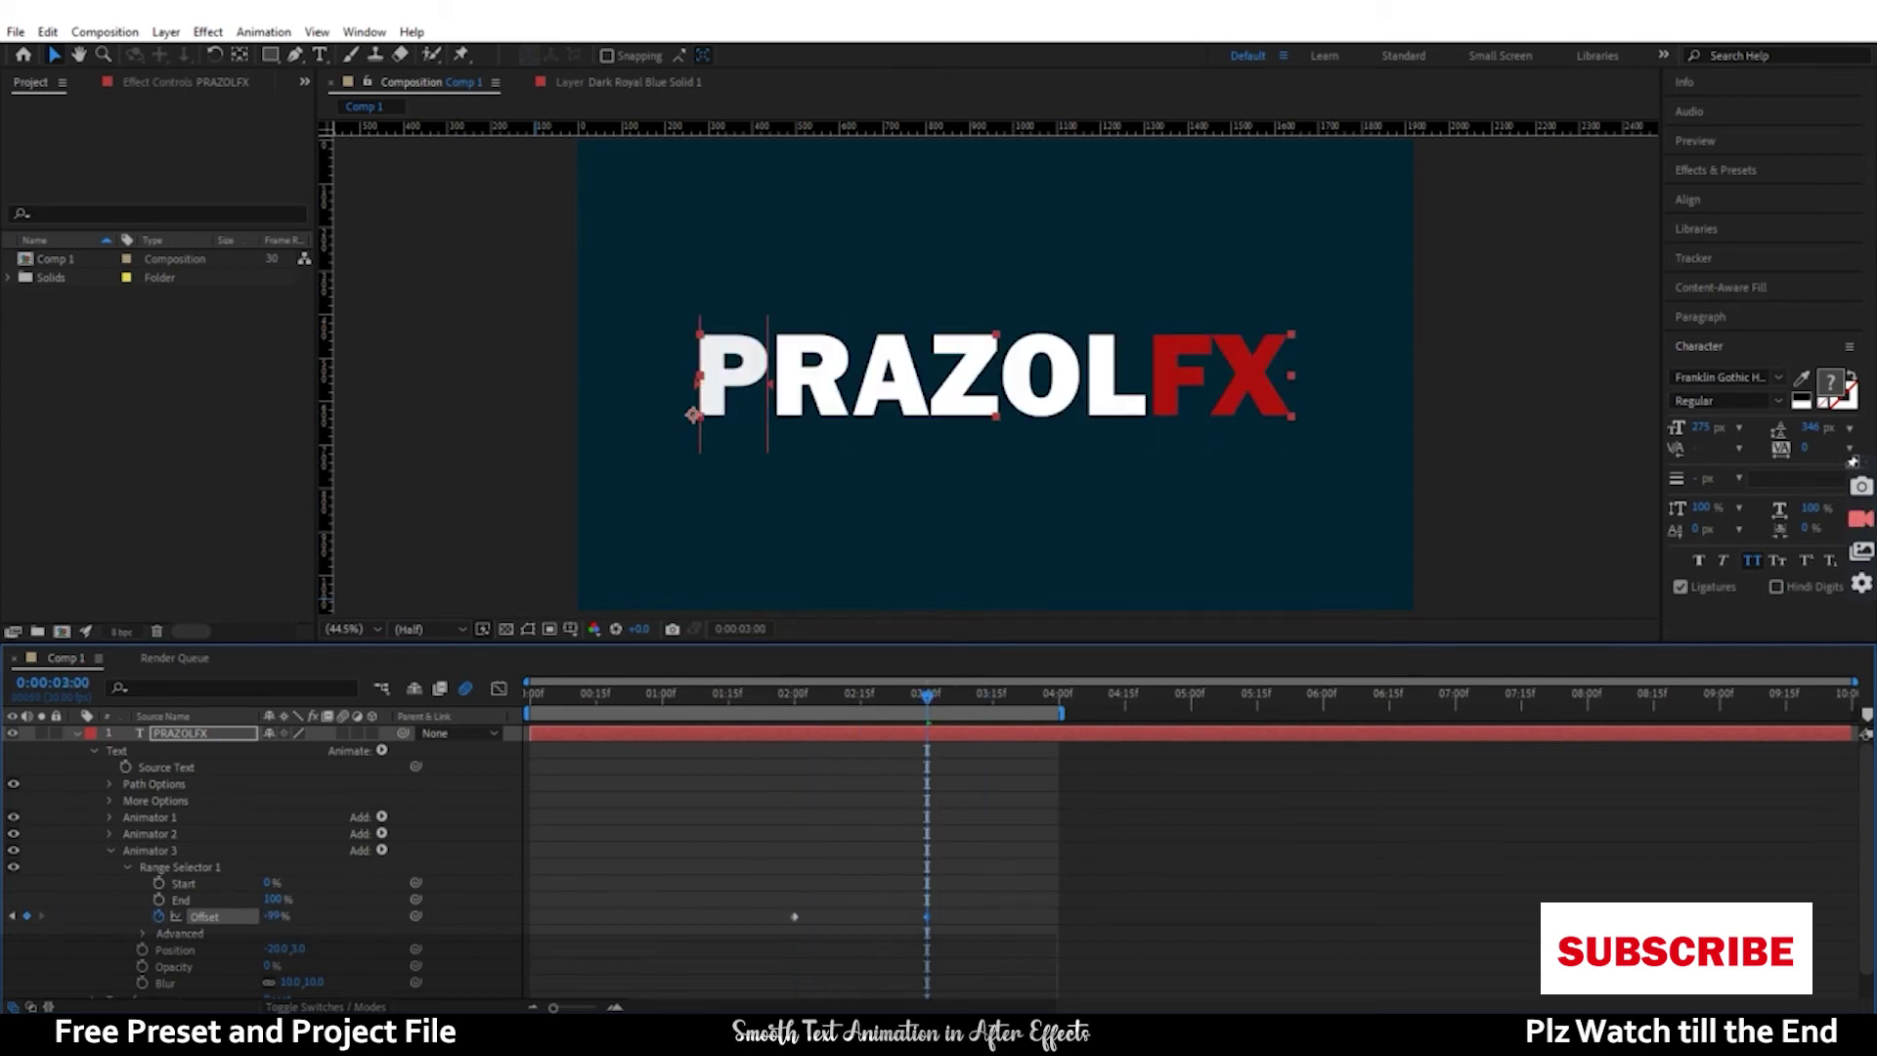
{"action": "left_click", "coordinate": [279, 916]}
{"action": "type", "text": "0"}
{"action": "key", "text": "Return"}
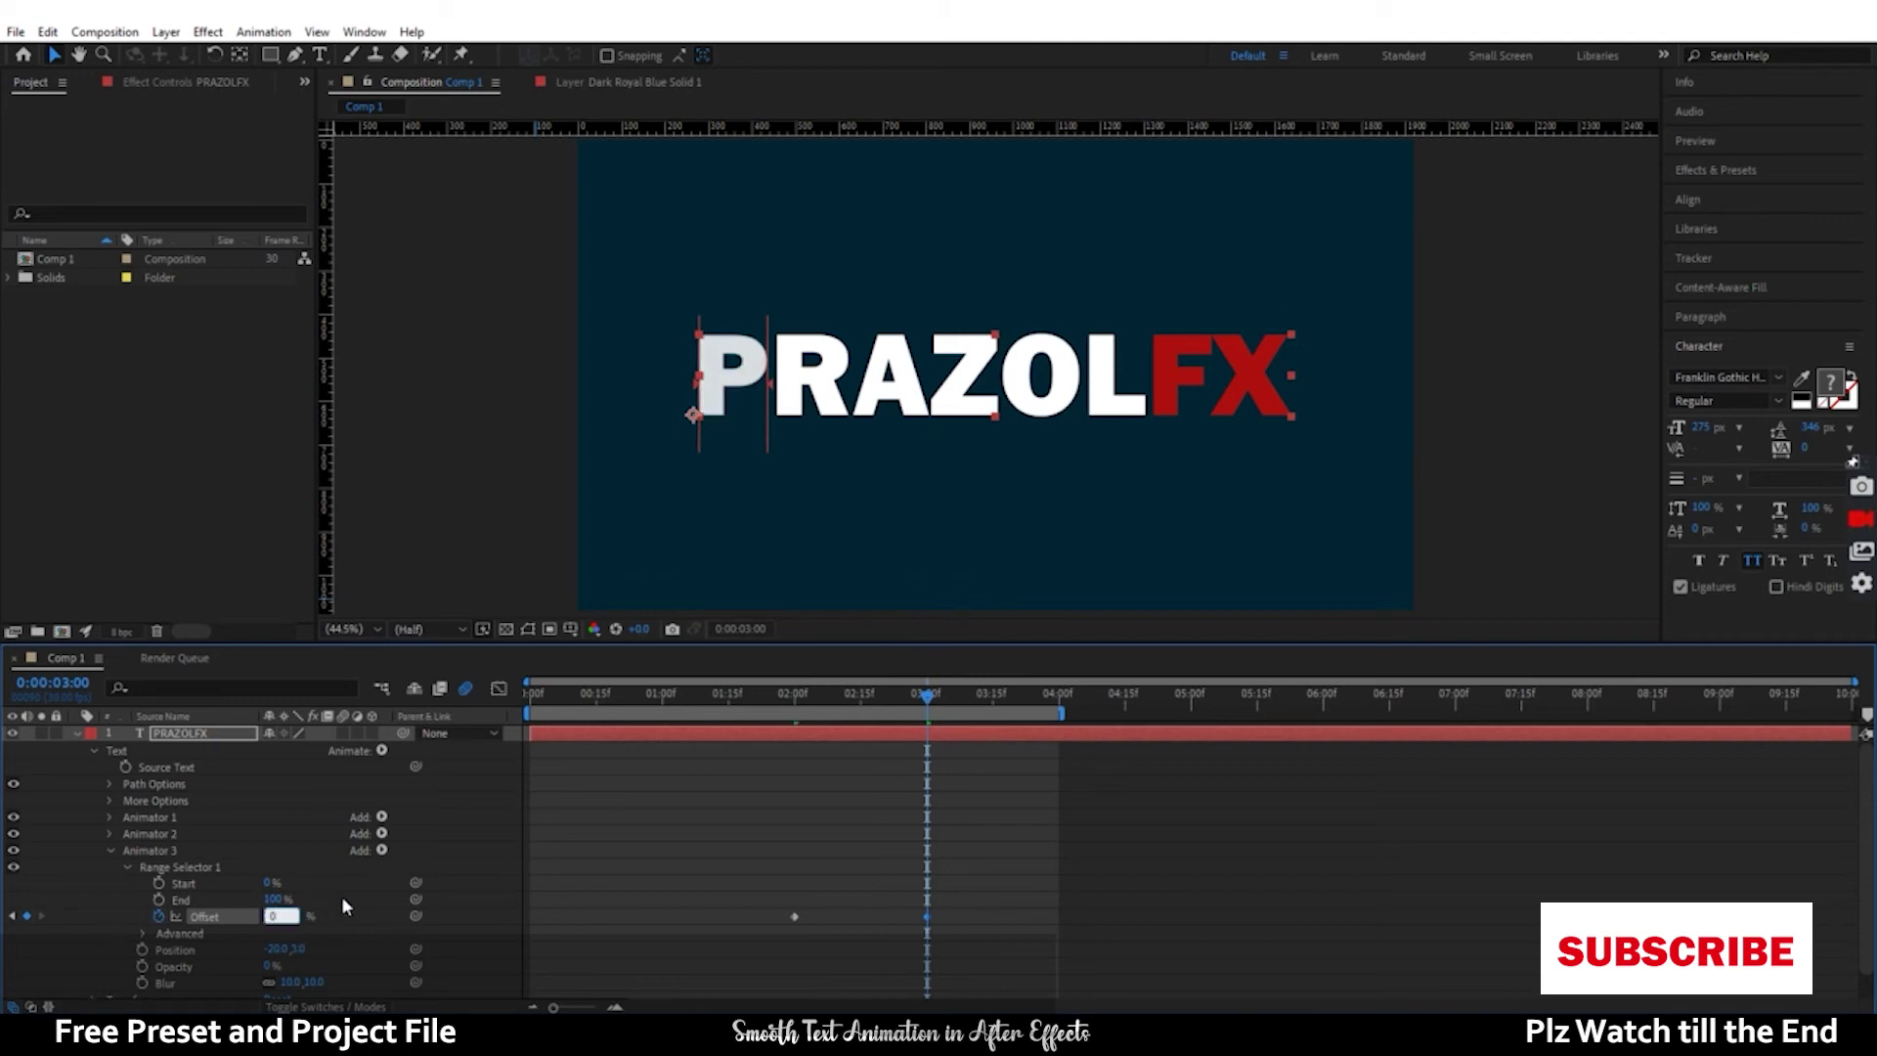
{"action": "left_click_drag", "start_coordinate": [752, 885], "coordinate": [963, 956]}
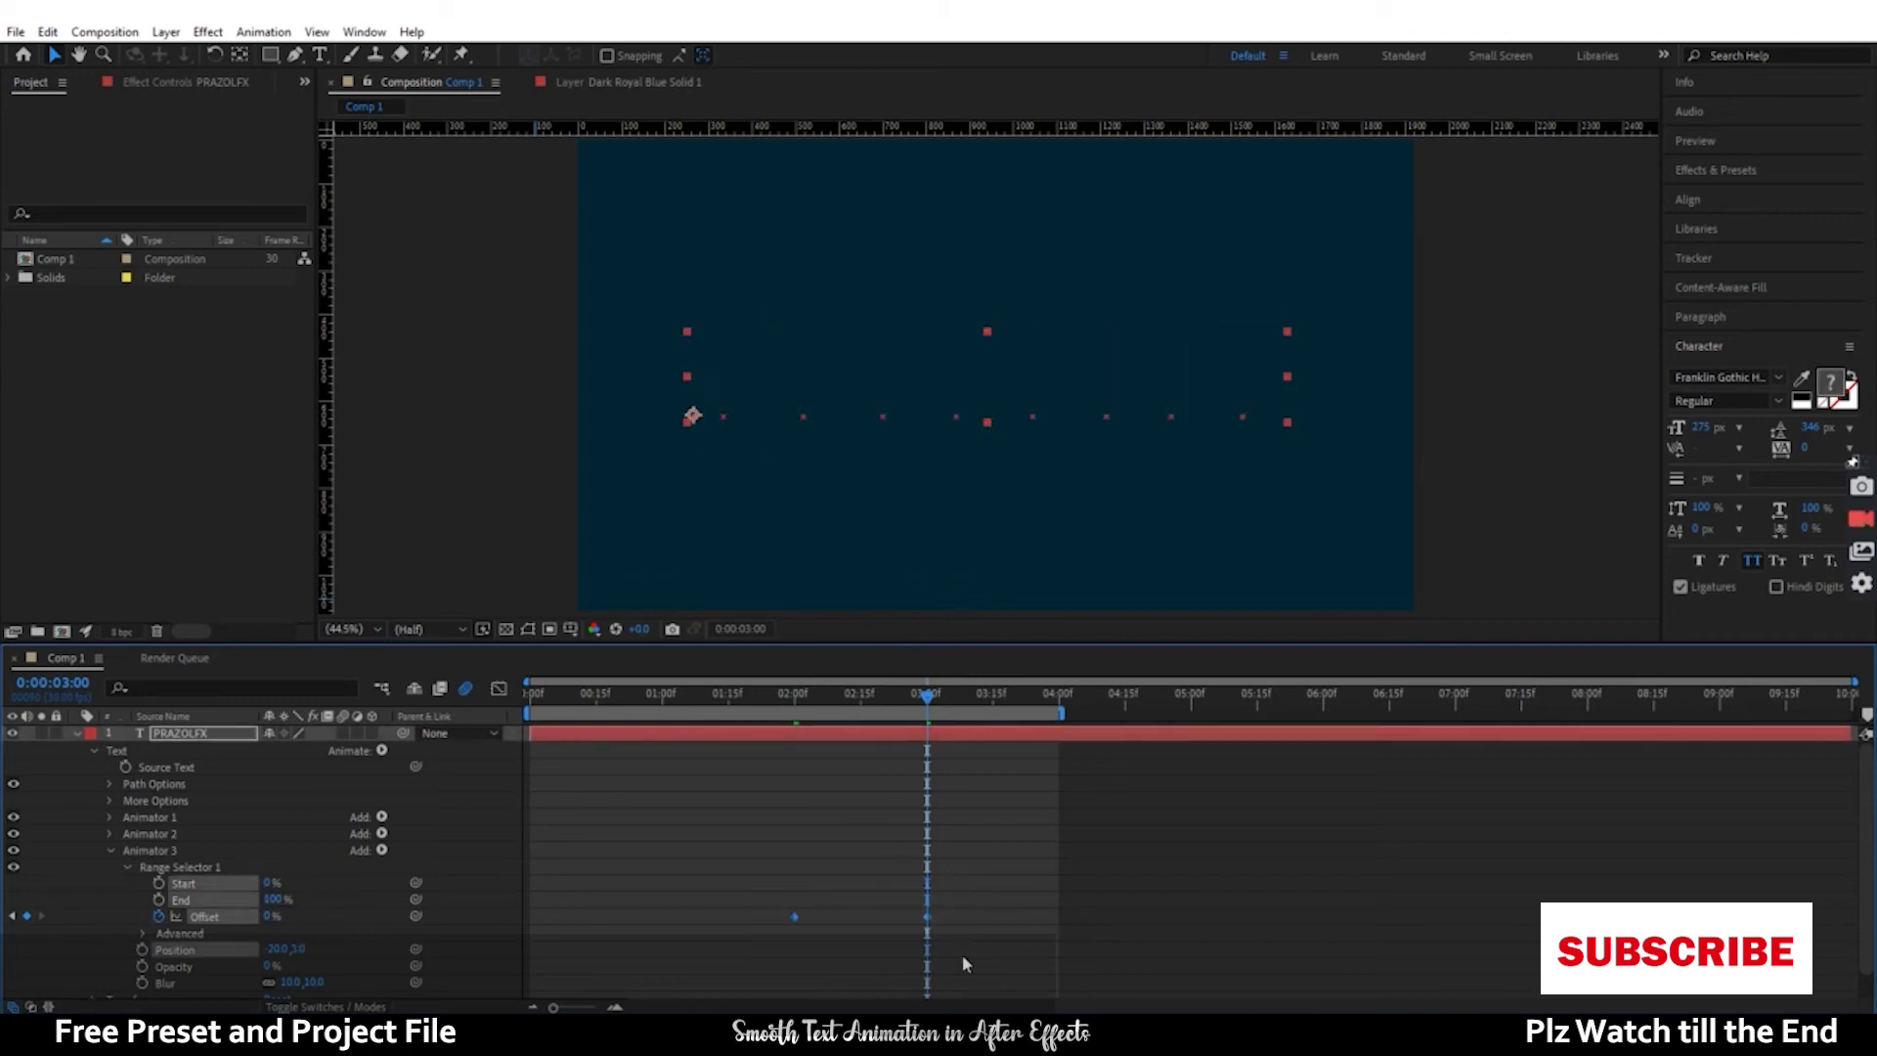
- Collapse the Text group and PRAZOLFX layer, then preview the bounce-in and blur-out animation
{"action": "left_click", "coordinate": [95, 750]}
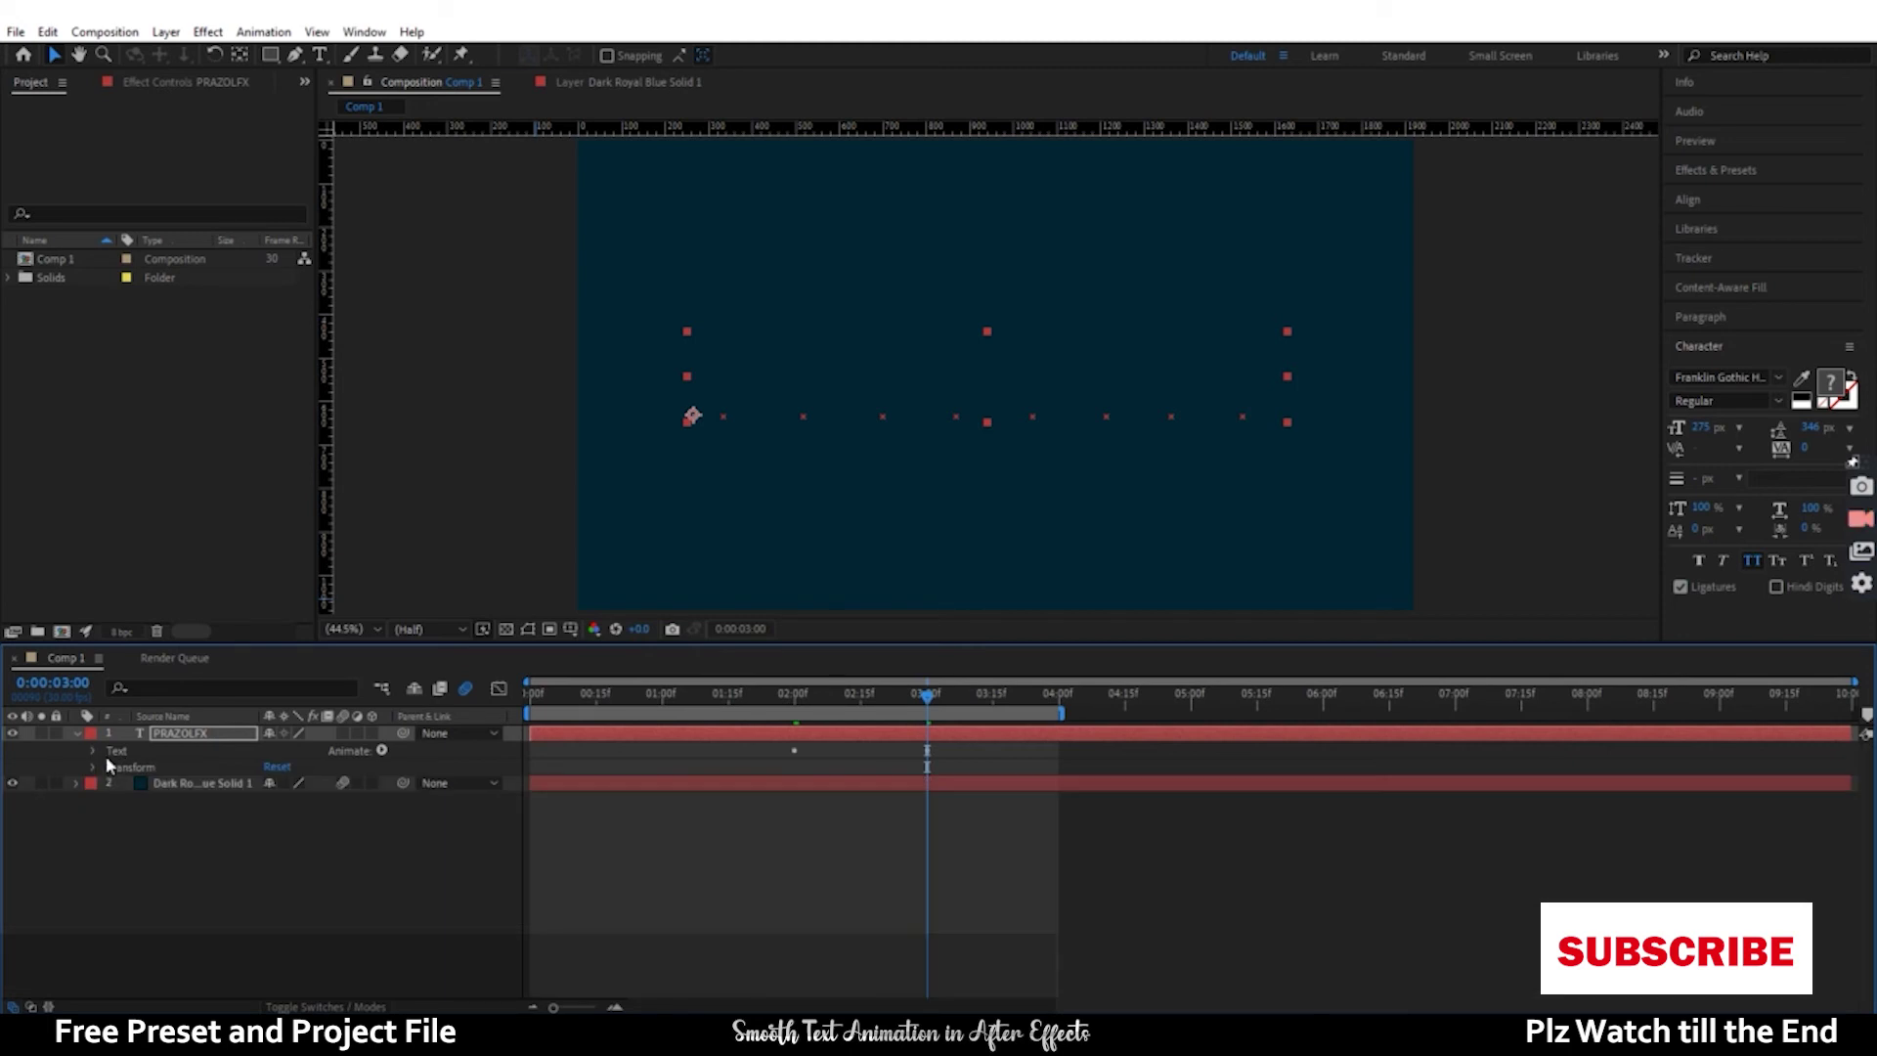
{"action": "left_click", "coordinate": [75, 732]}
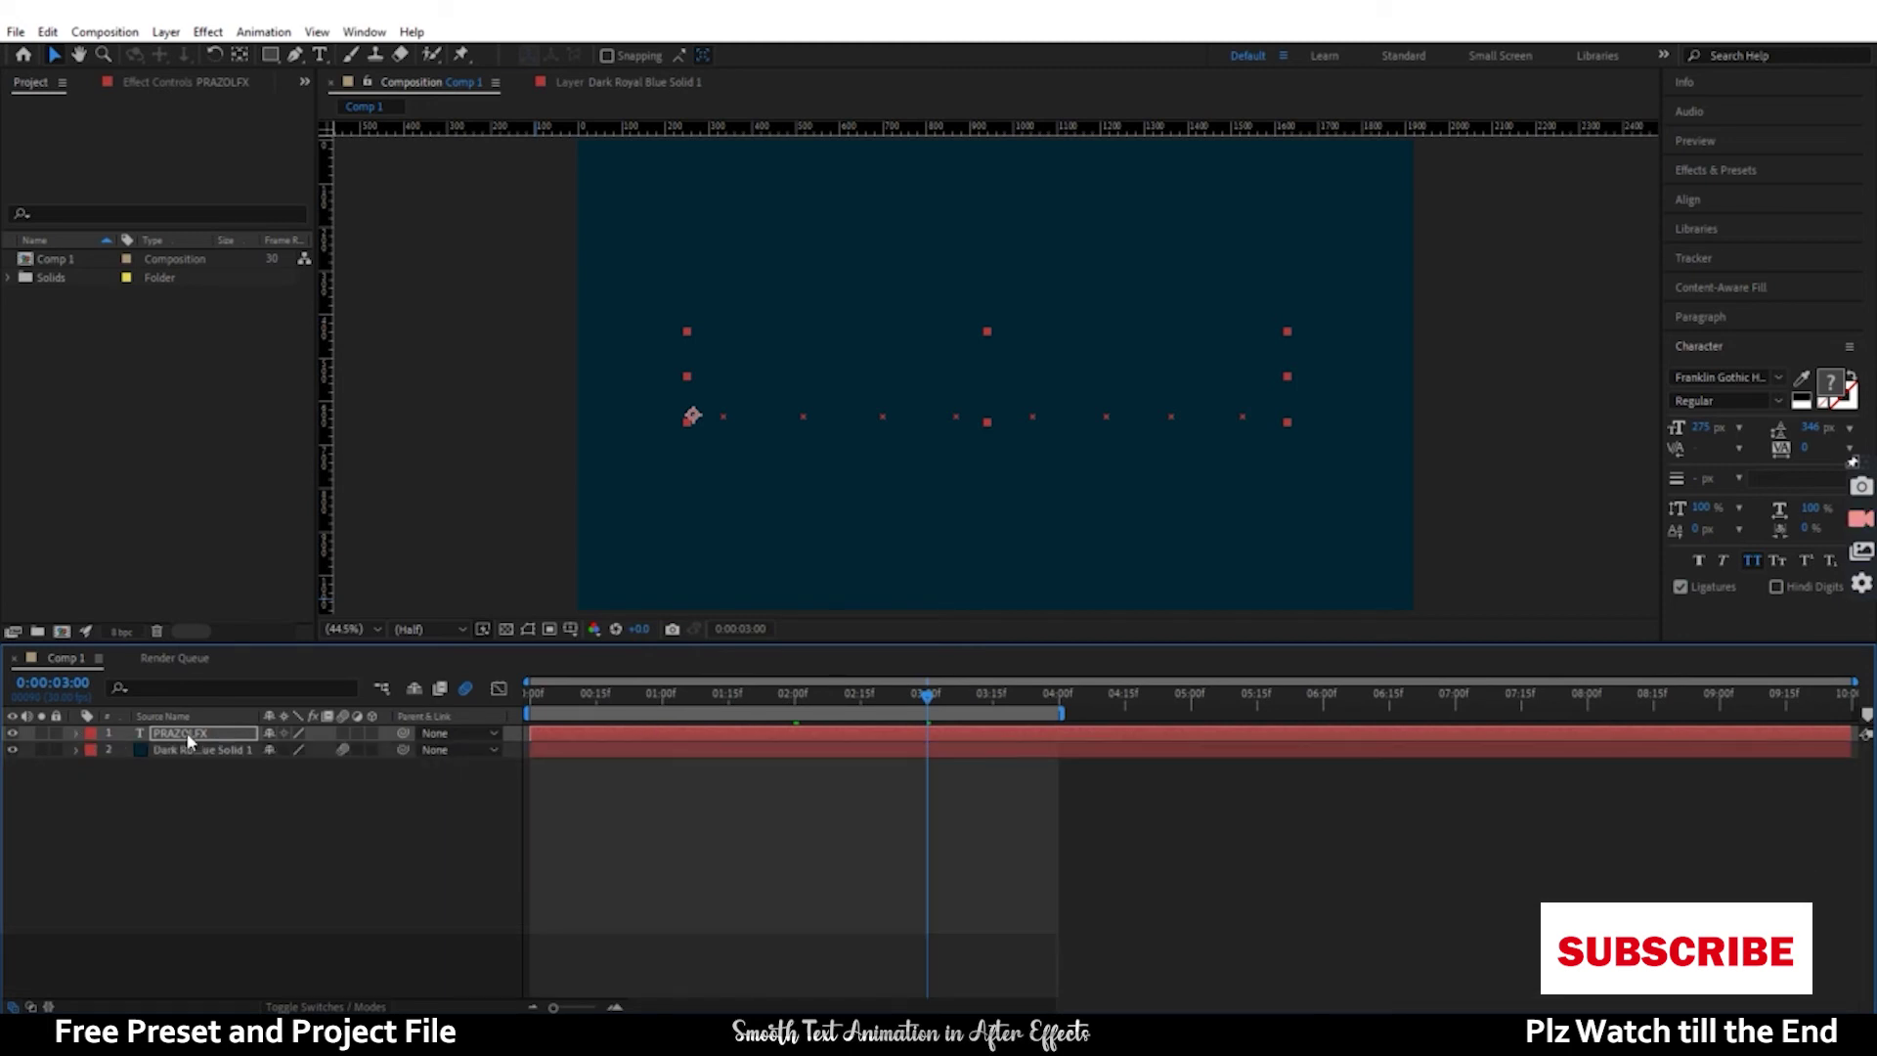
{"action": "key", "text": "space"}
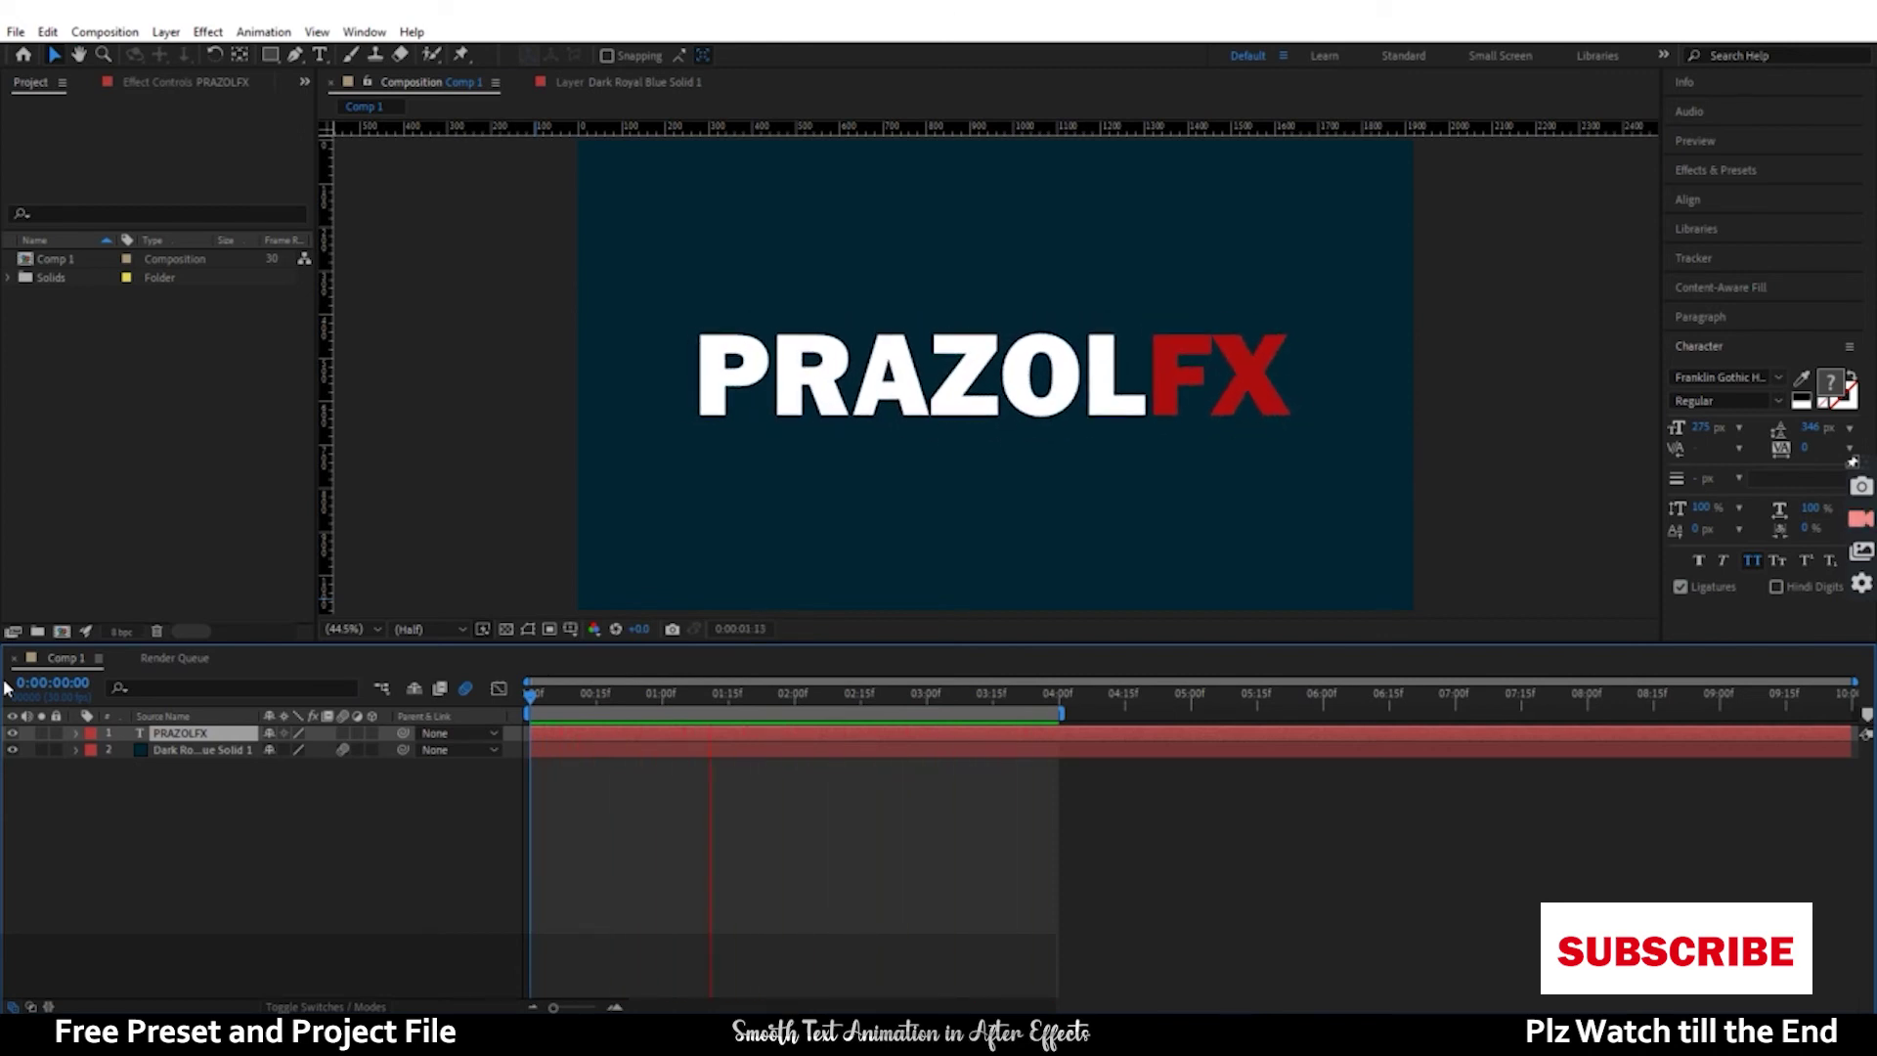
- Stop the preview and apply CC Vignette from Effects & Presets to the Dark Royal Blue Solid
{"action": "key", "text": "space"}
{"action": "left_click", "coordinate": [1716, 170]}
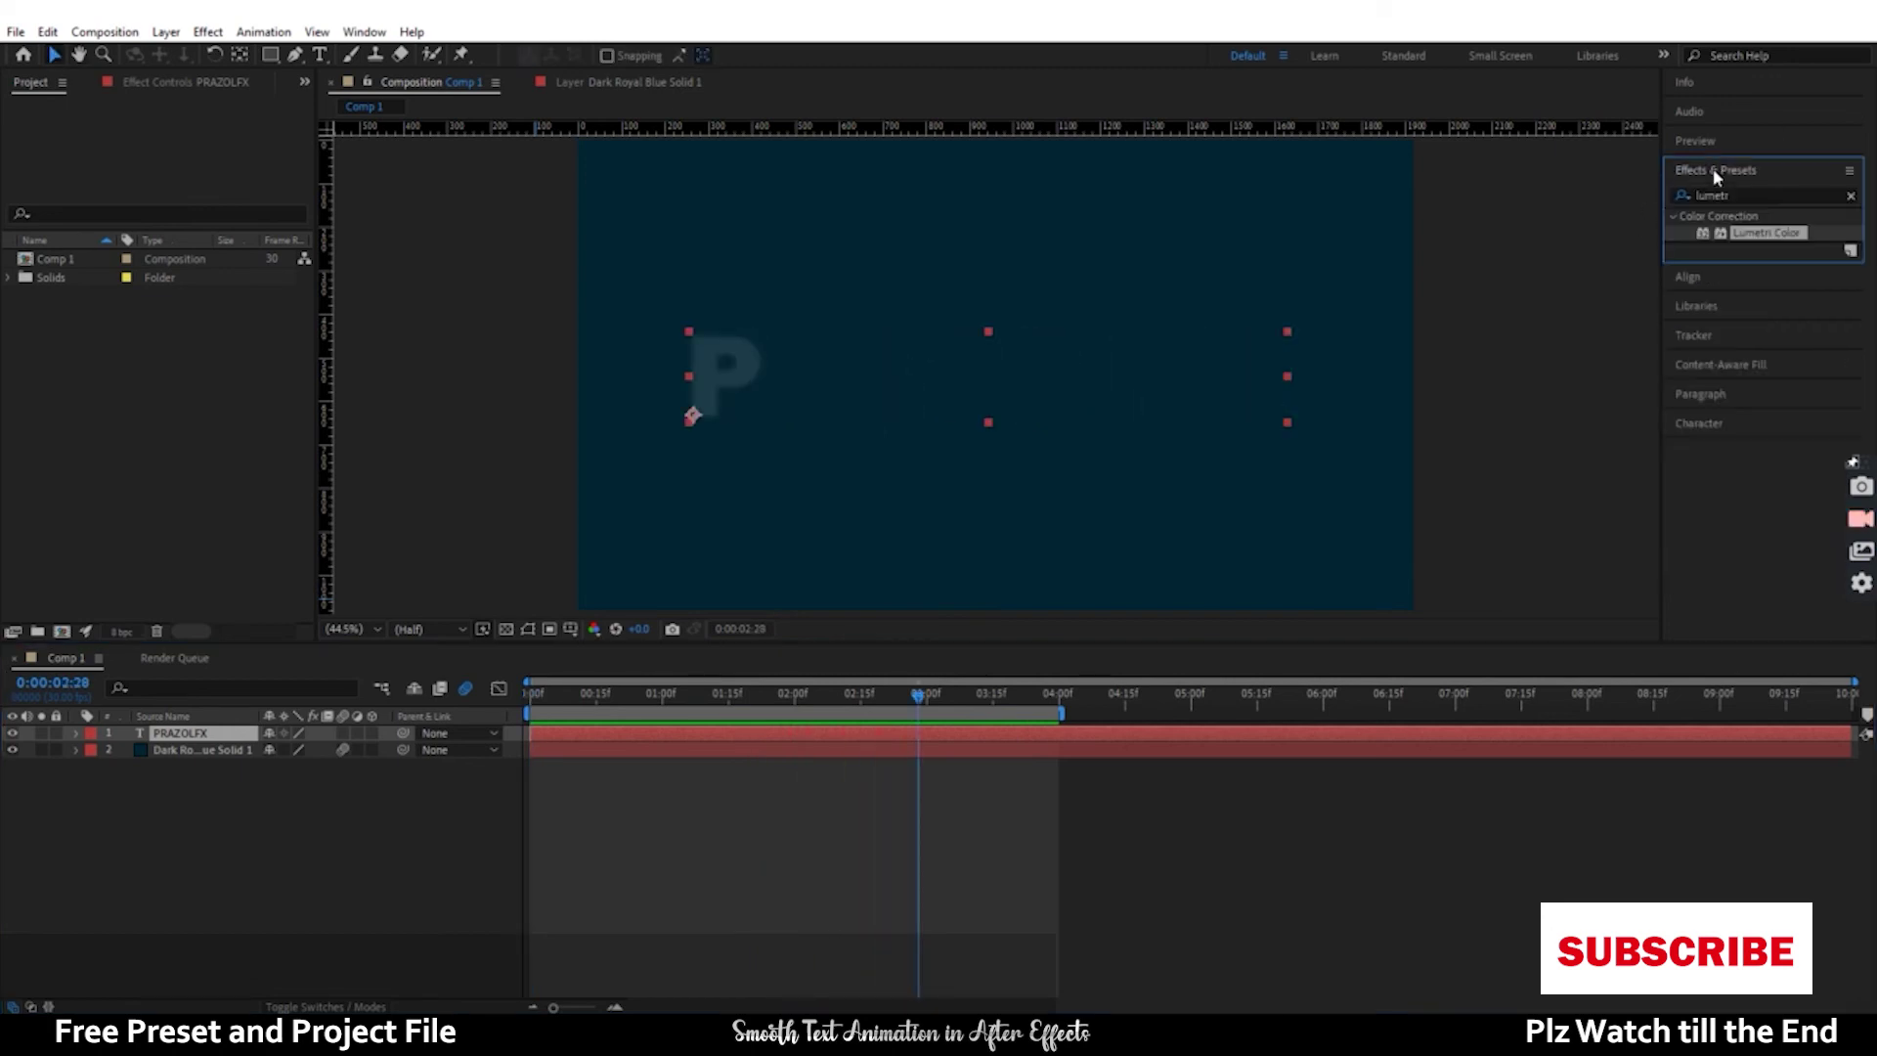
{"action": "type", "text": "vign"}
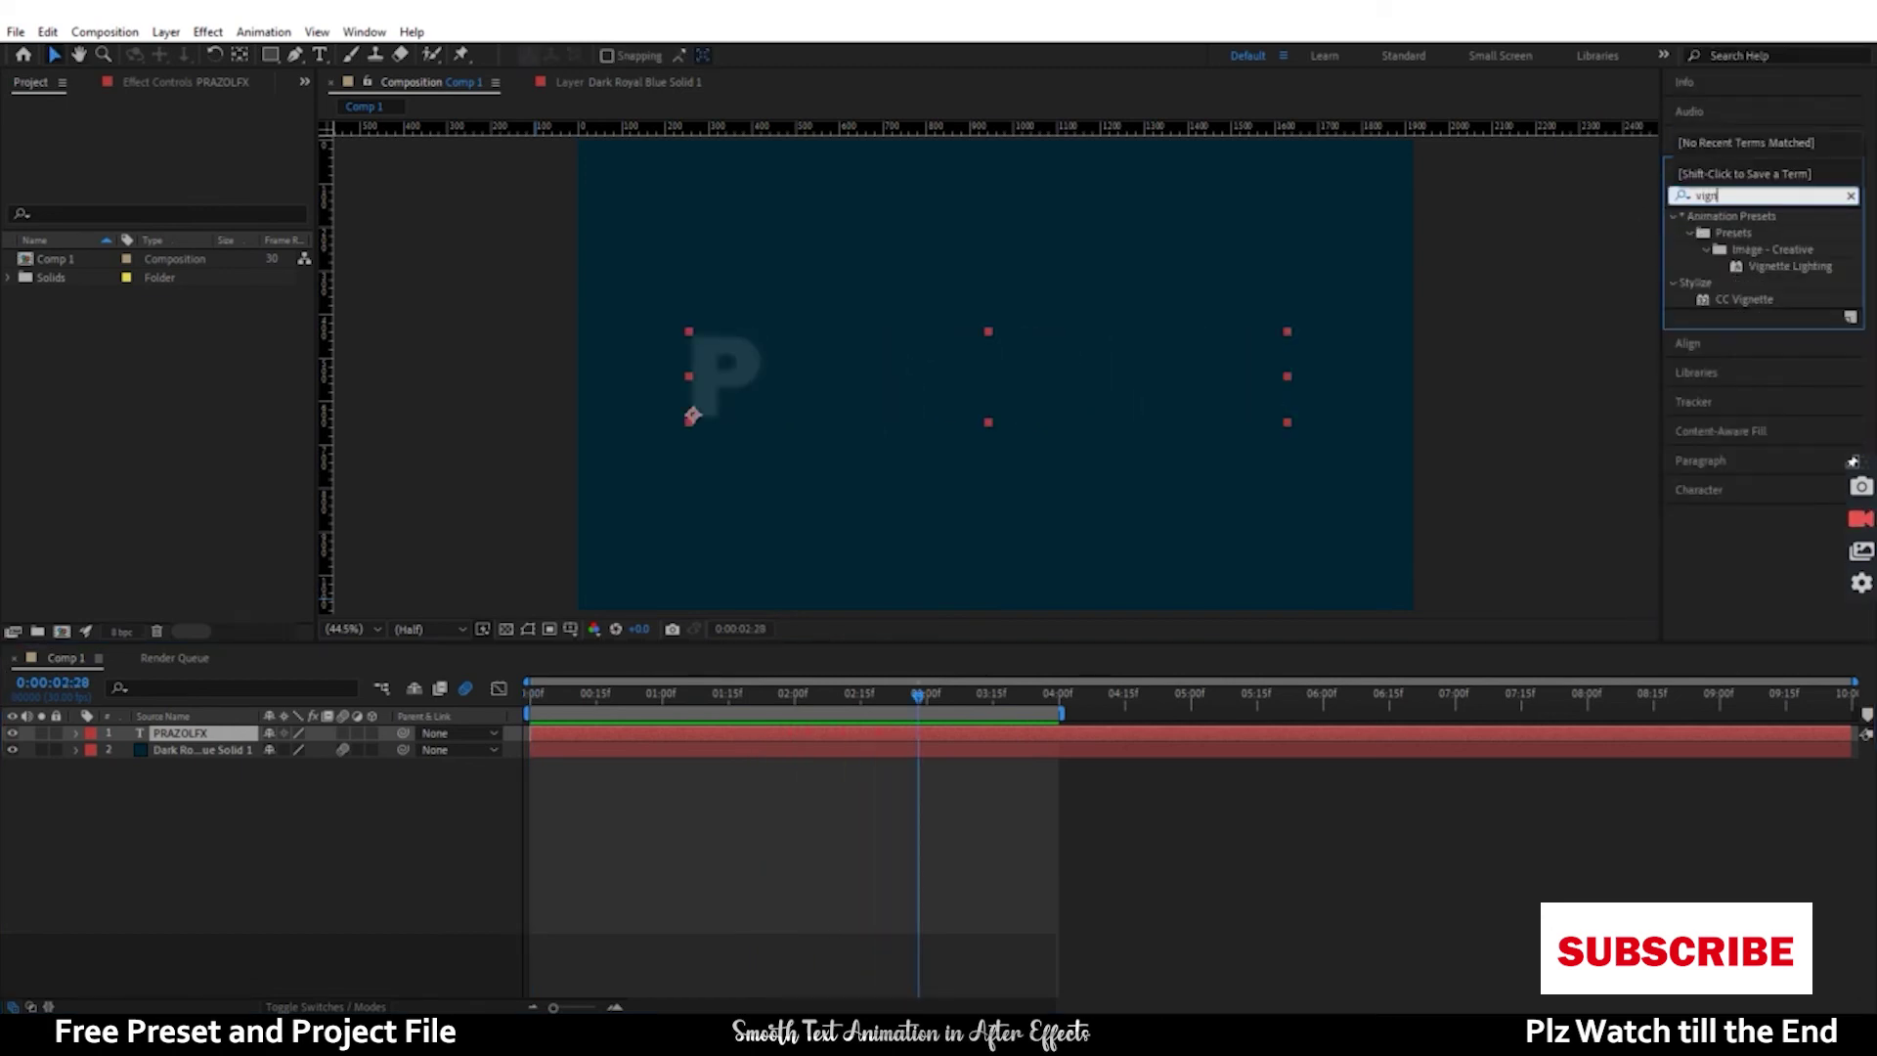
{"action": "type", "text": "ette"}
{"action": "left_click_drag", "start_coordinate": [1744, 299], "coordinate": [608, 760]}
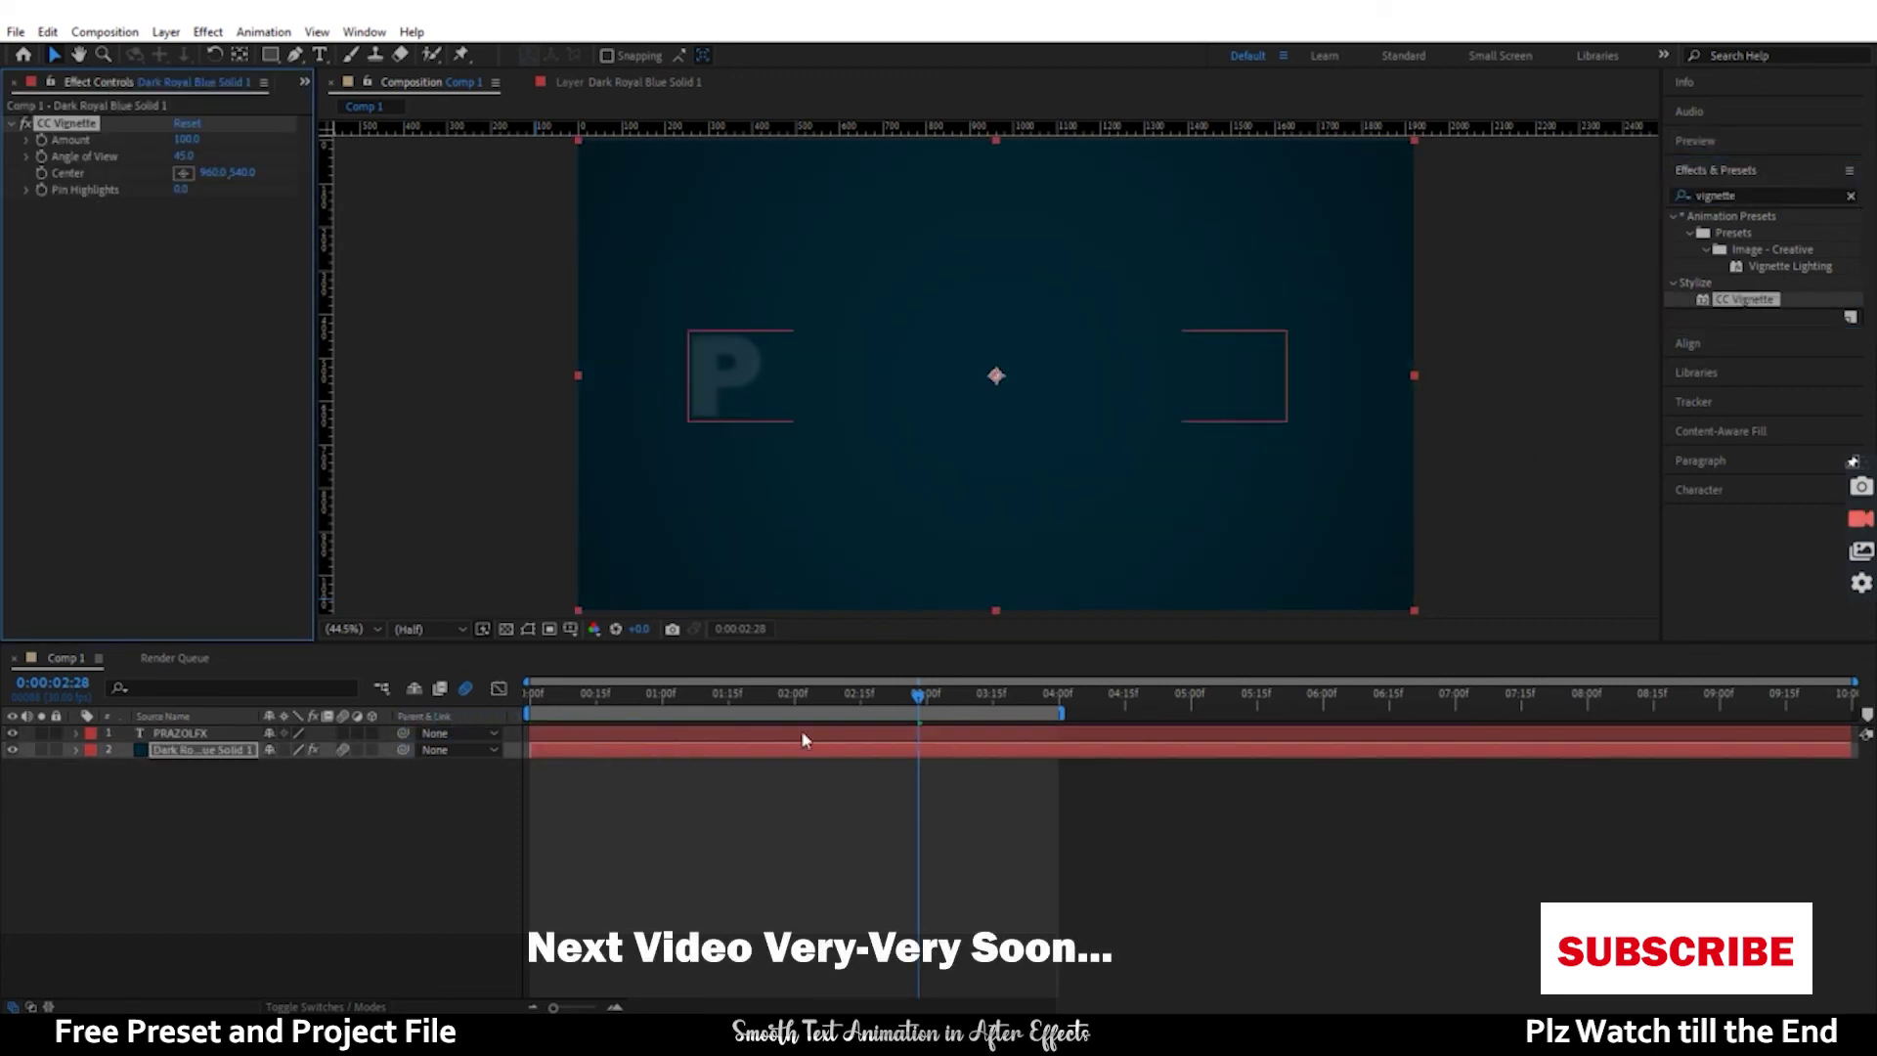
{"action": "key", "text": "Home"}
{"action": "key", "text": "space"}
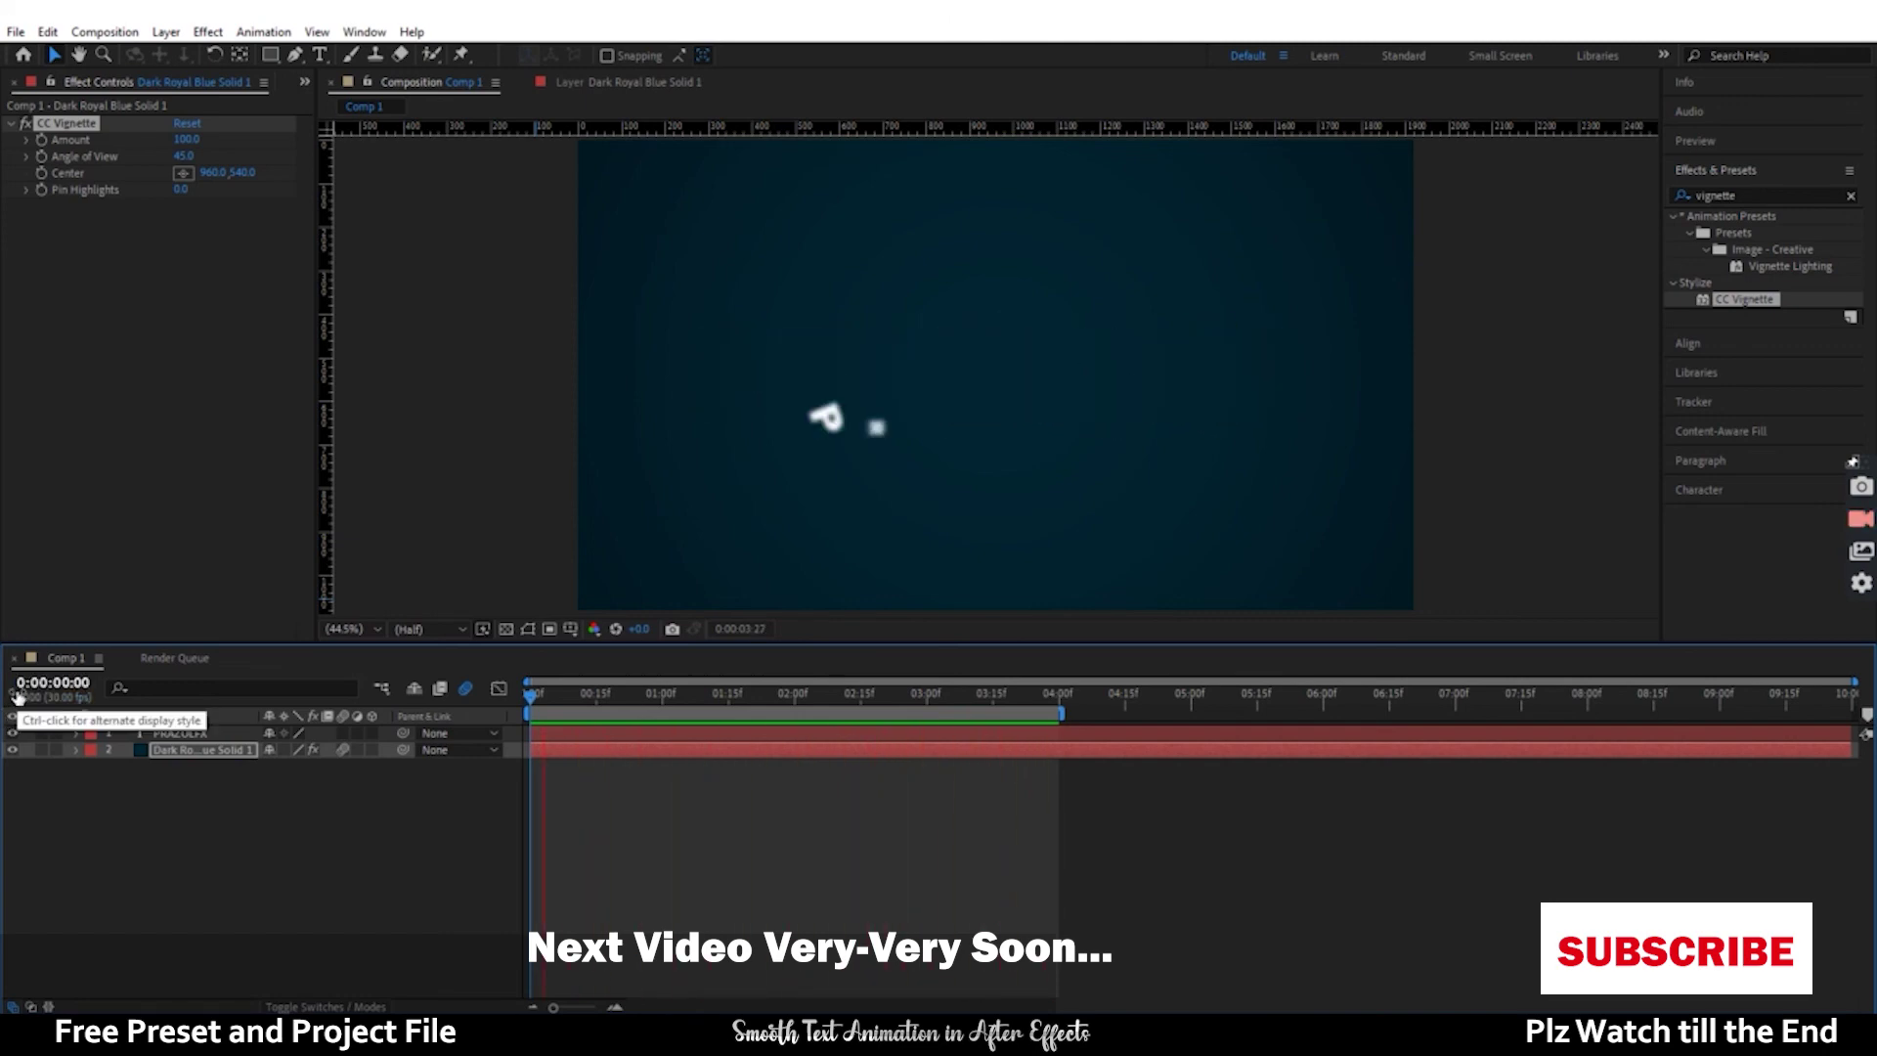
{"action": "left_click_drag", "start_coordinate": [632, 694], "coordinate": [531, 697]}
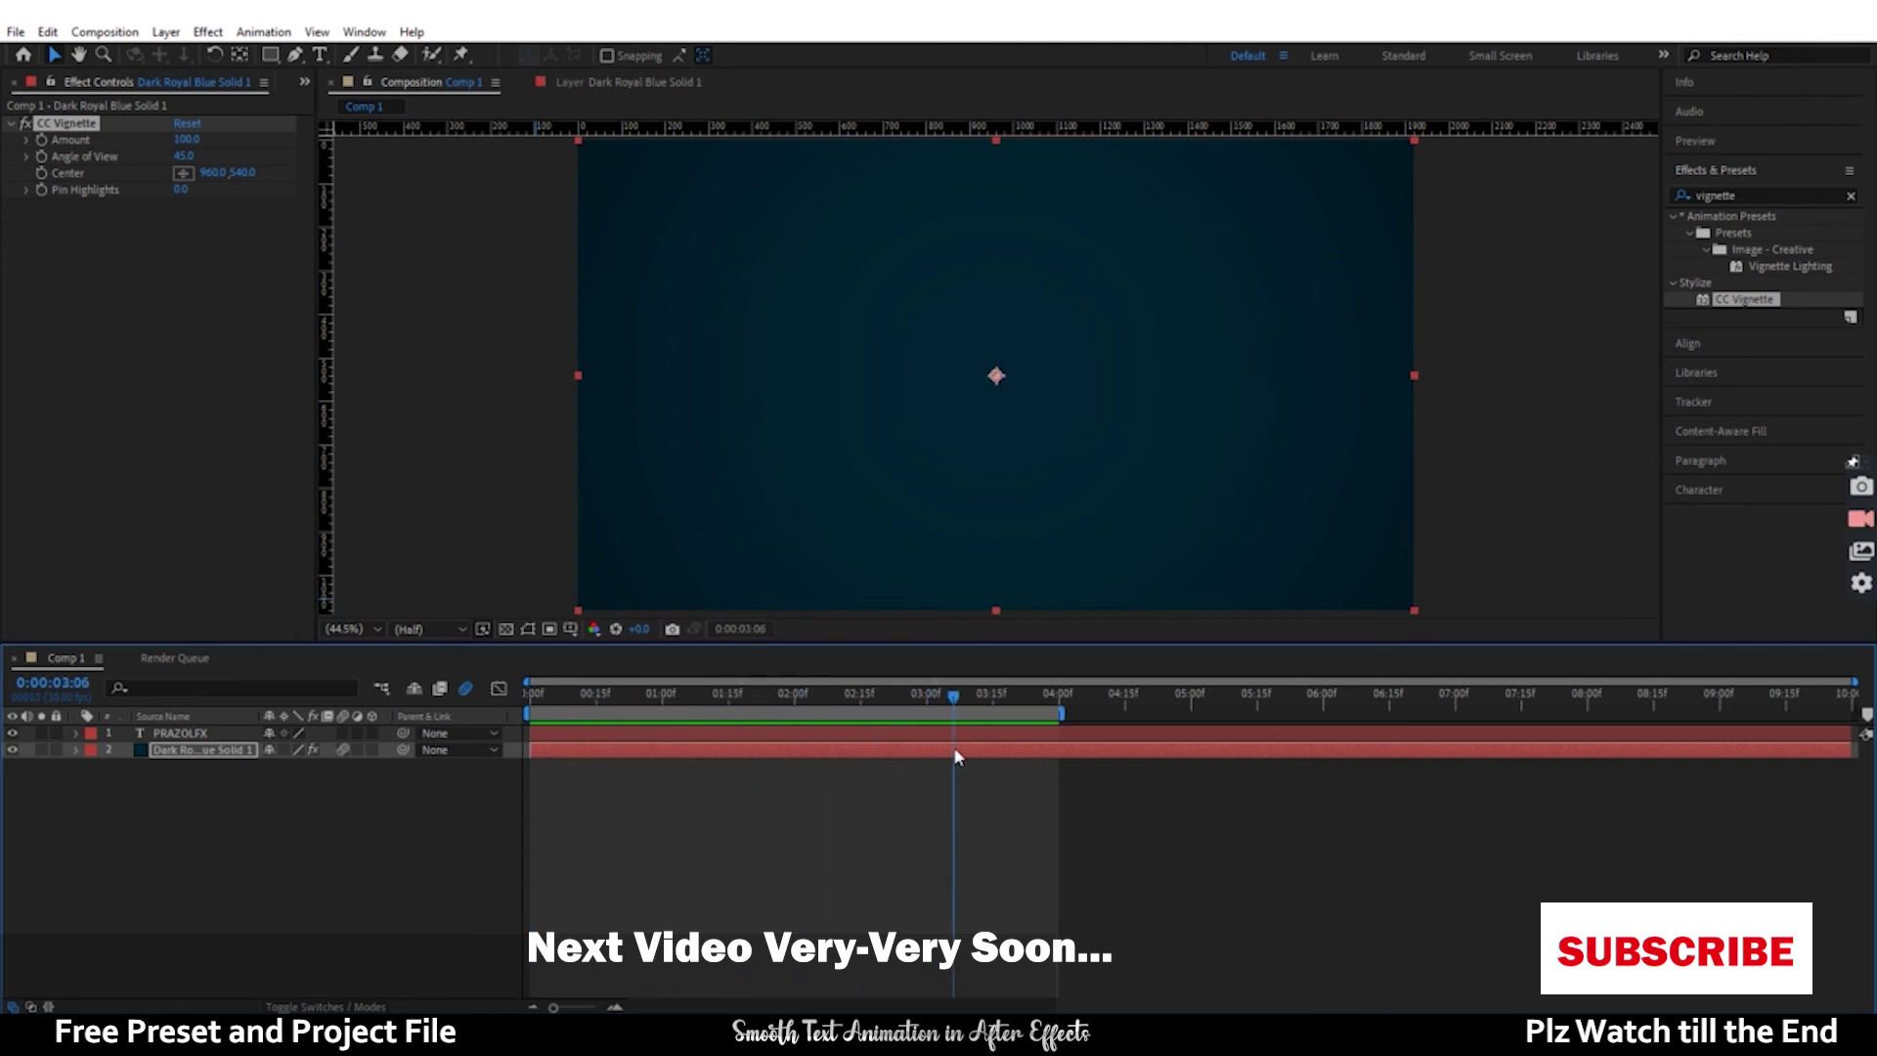